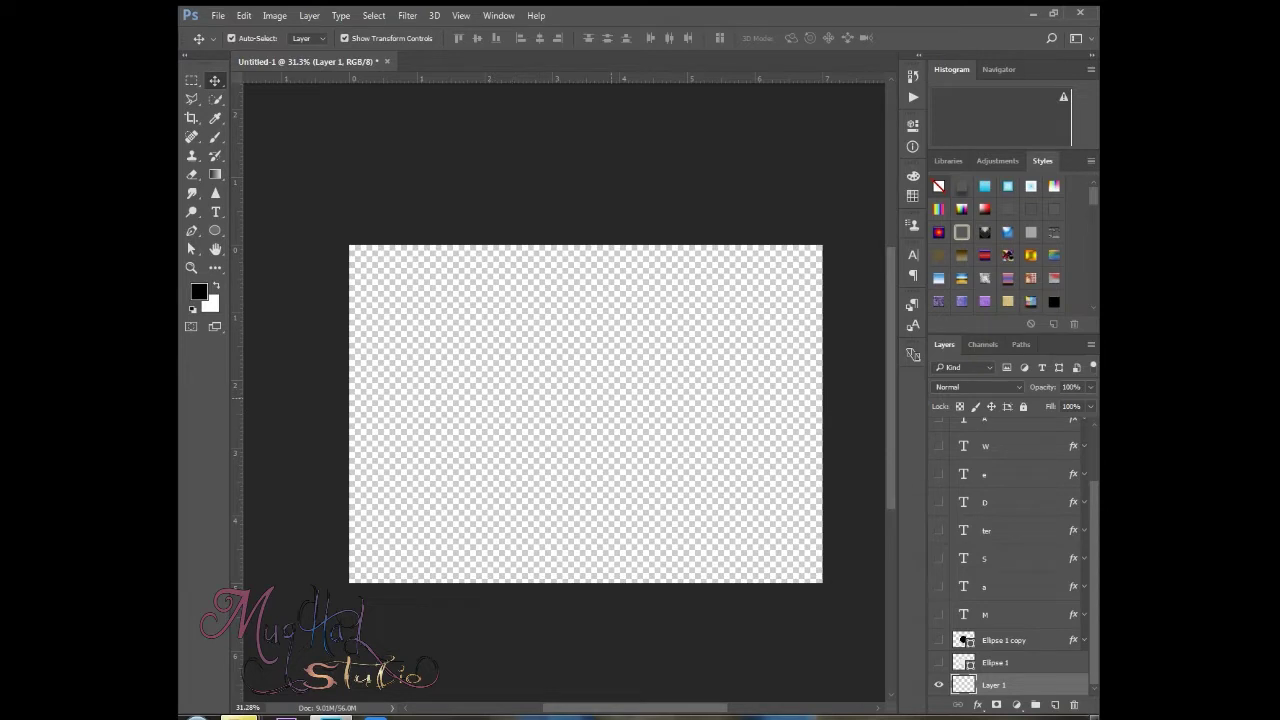
- Fill Layer 1 with black and enable a Gradient Overlay effect in its layer style
key("alt+BackSpace")
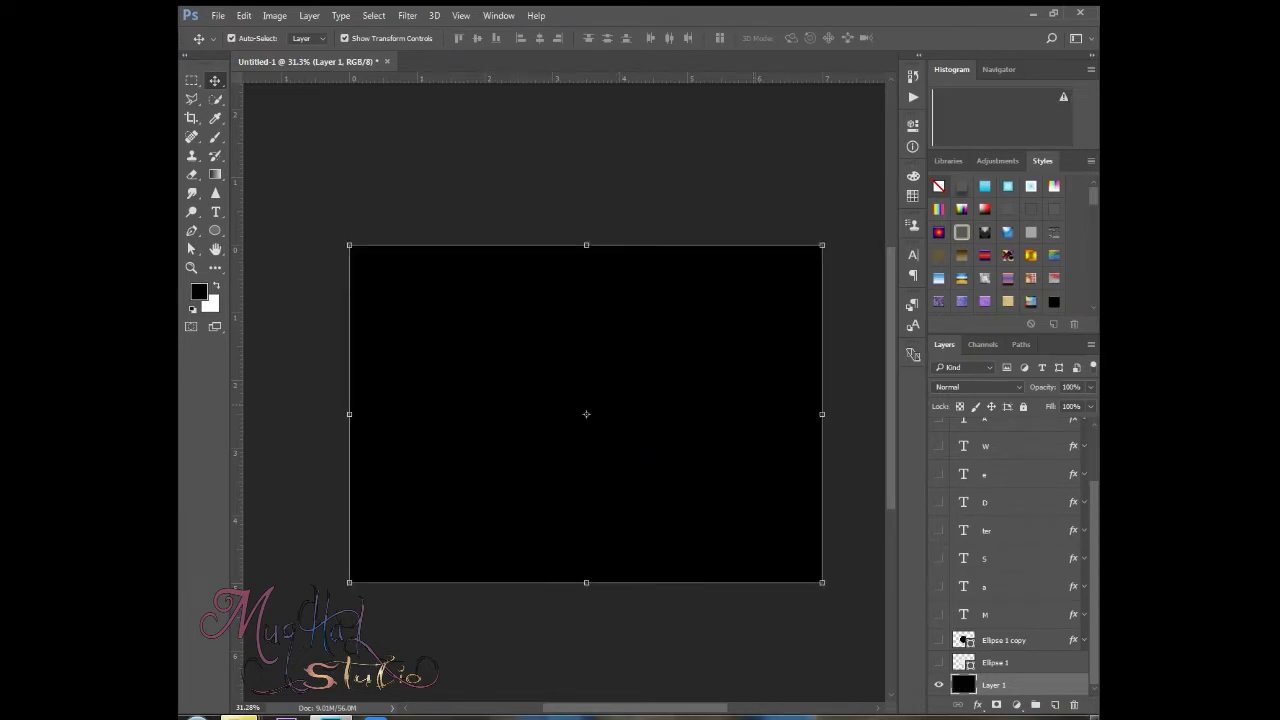
scroll(749, 405, "up", 1)
right_click(1016, 686)
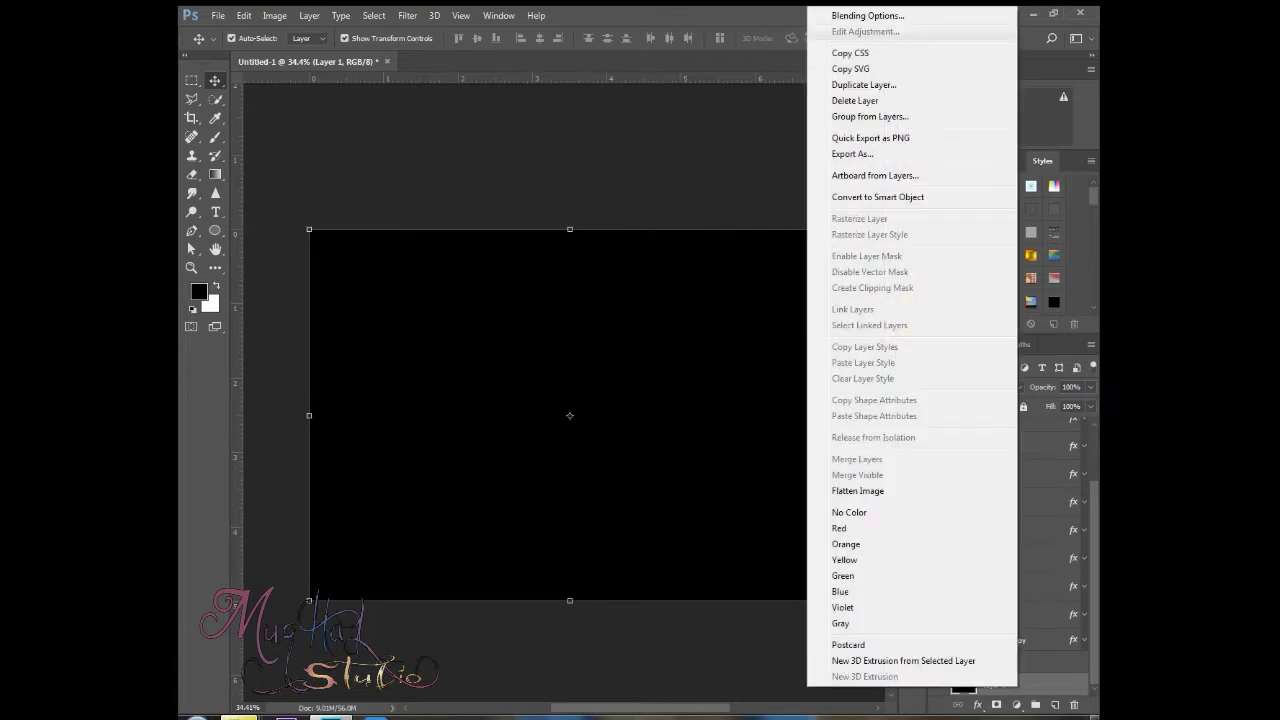
left_click(868, 15)
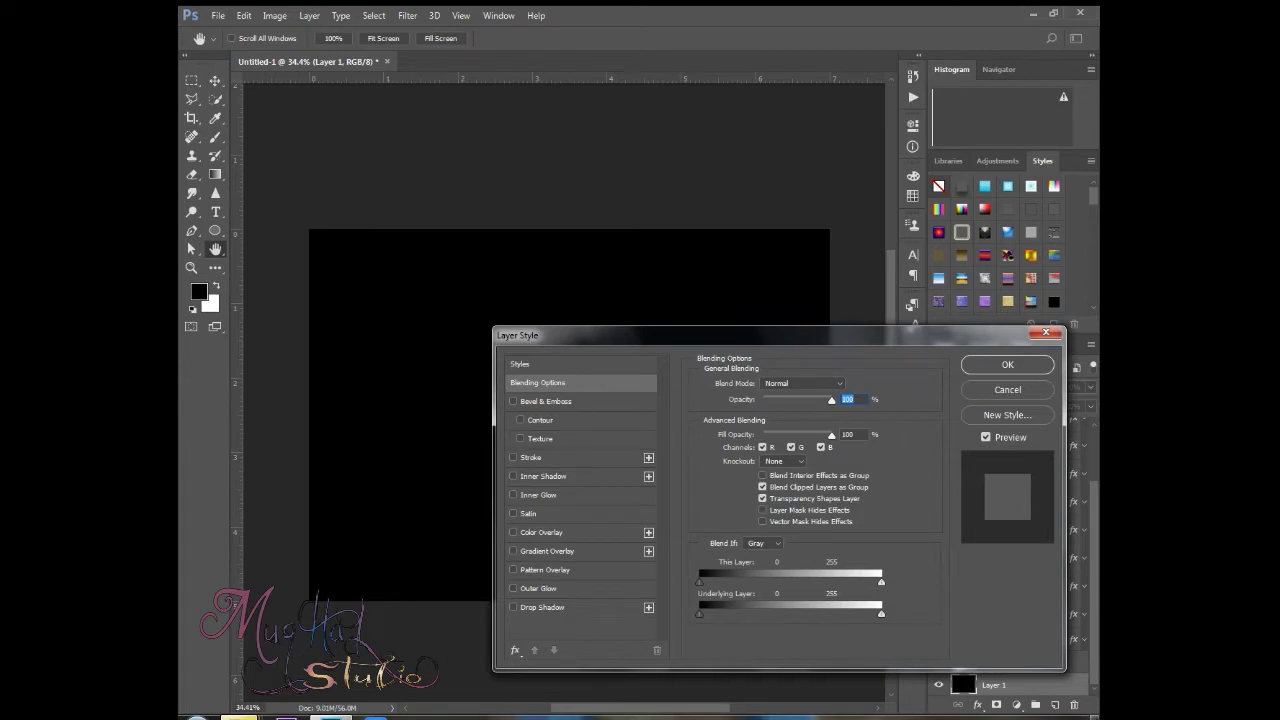
left_click(513, 551)
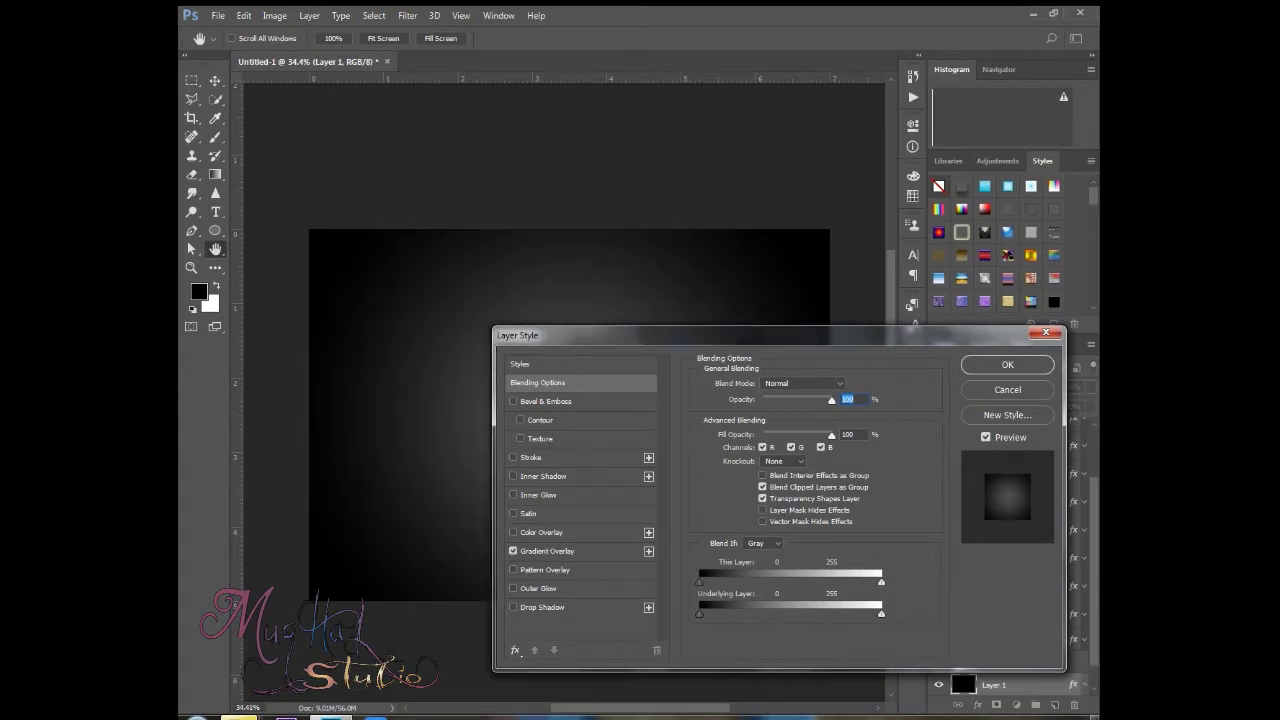
left_click(547, 551)
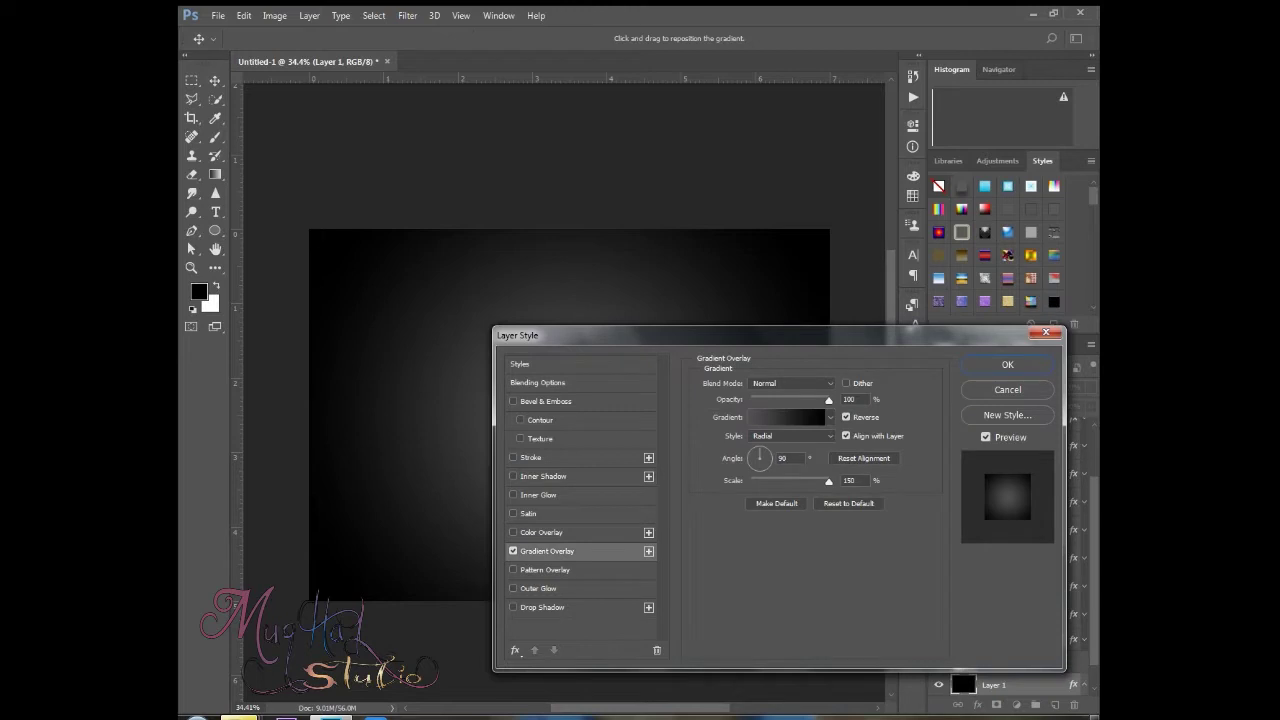
mouse_move(829, 482)
left_mouse_down()
mouse_move(800, 482)
mouse_move(829, 482)
left_mouse_up()
- Set the overlay's gradient to the Black, White preset in the Gradient Editor and accept it
left_click(787, 417)
left_click(707, 350)
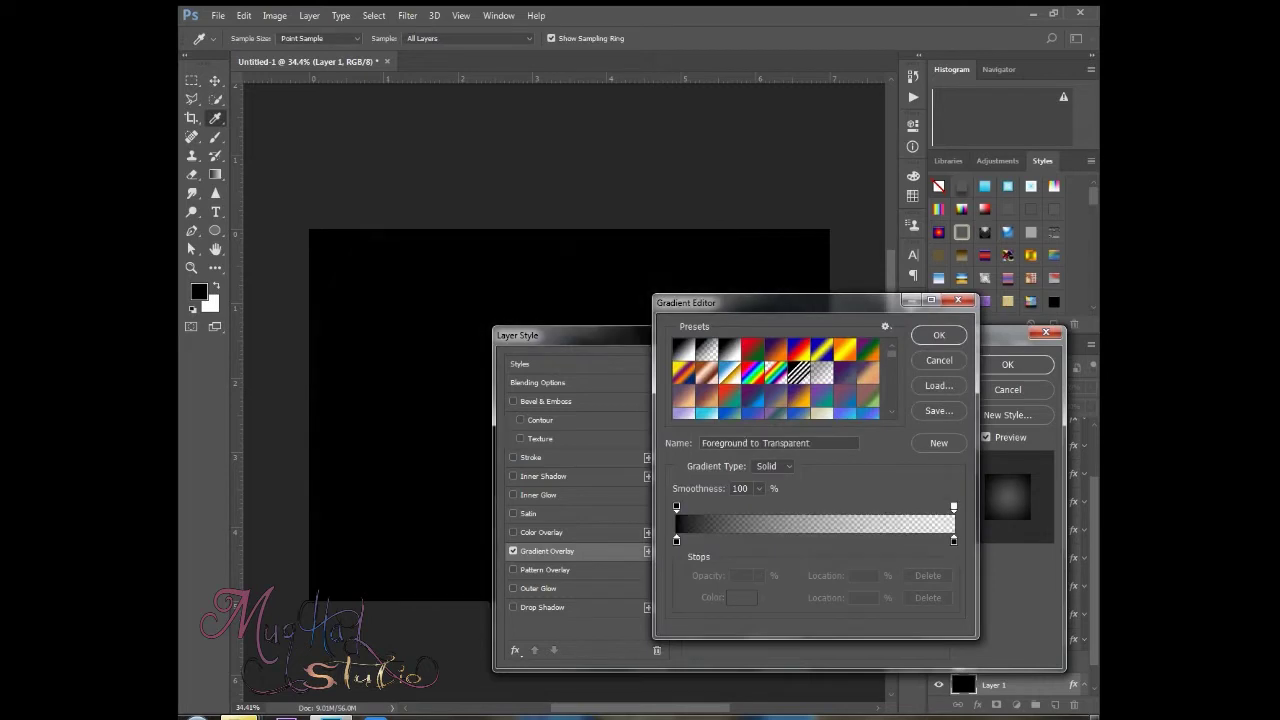
left_click(730, 350)
left_click(684, 350)
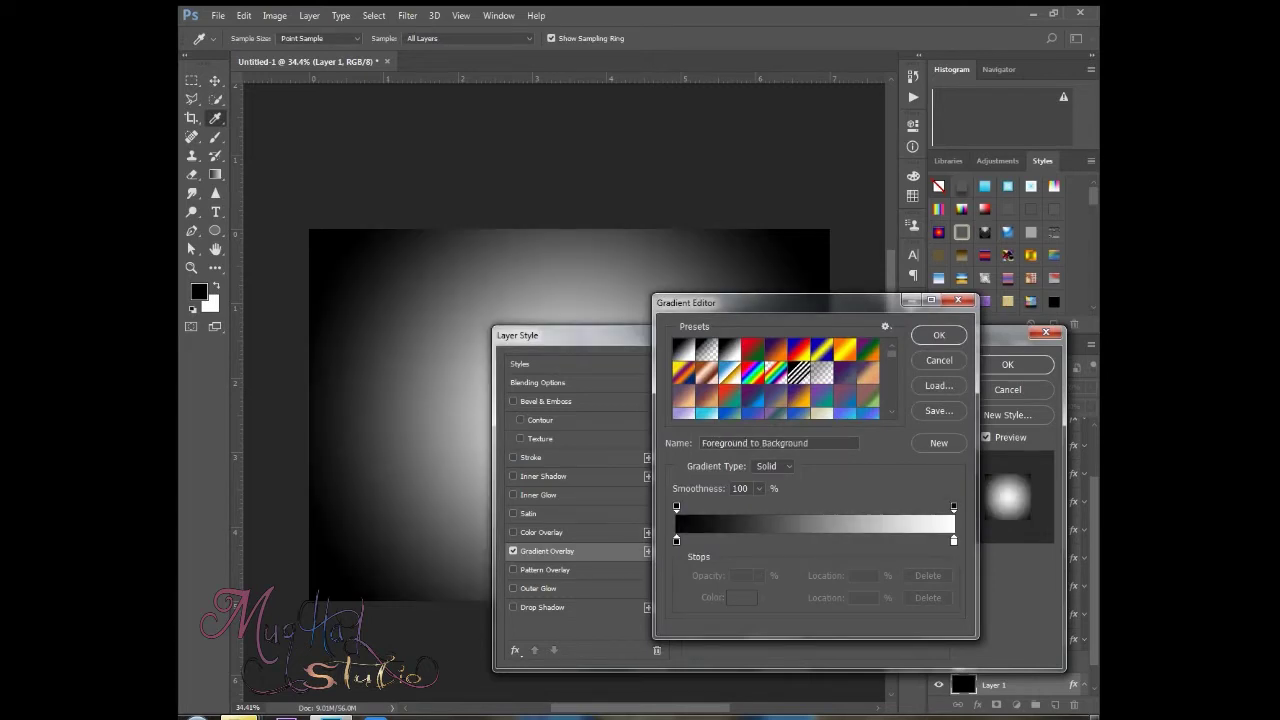
left_click(730, 350)
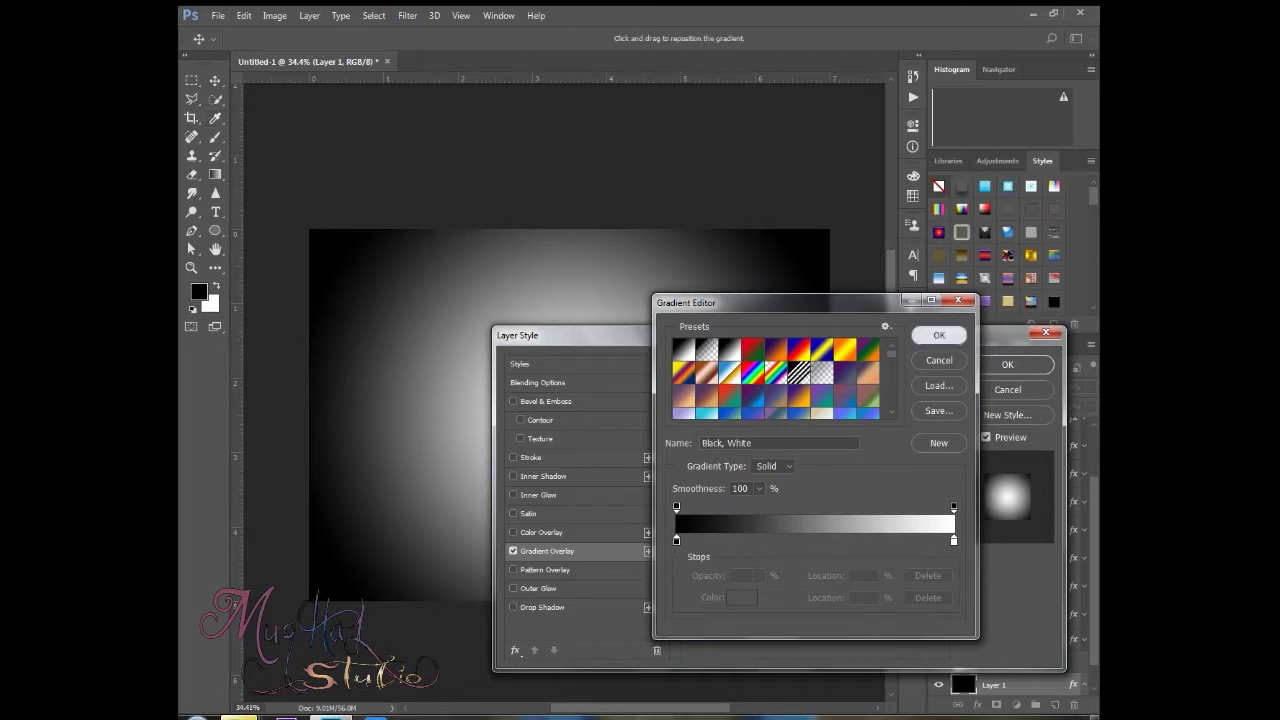
left_click(939, 335)
- Set the gradient overlay's angle to 0°
left_click_drag(780, 335, 774, 446)
left_click(764, 572)
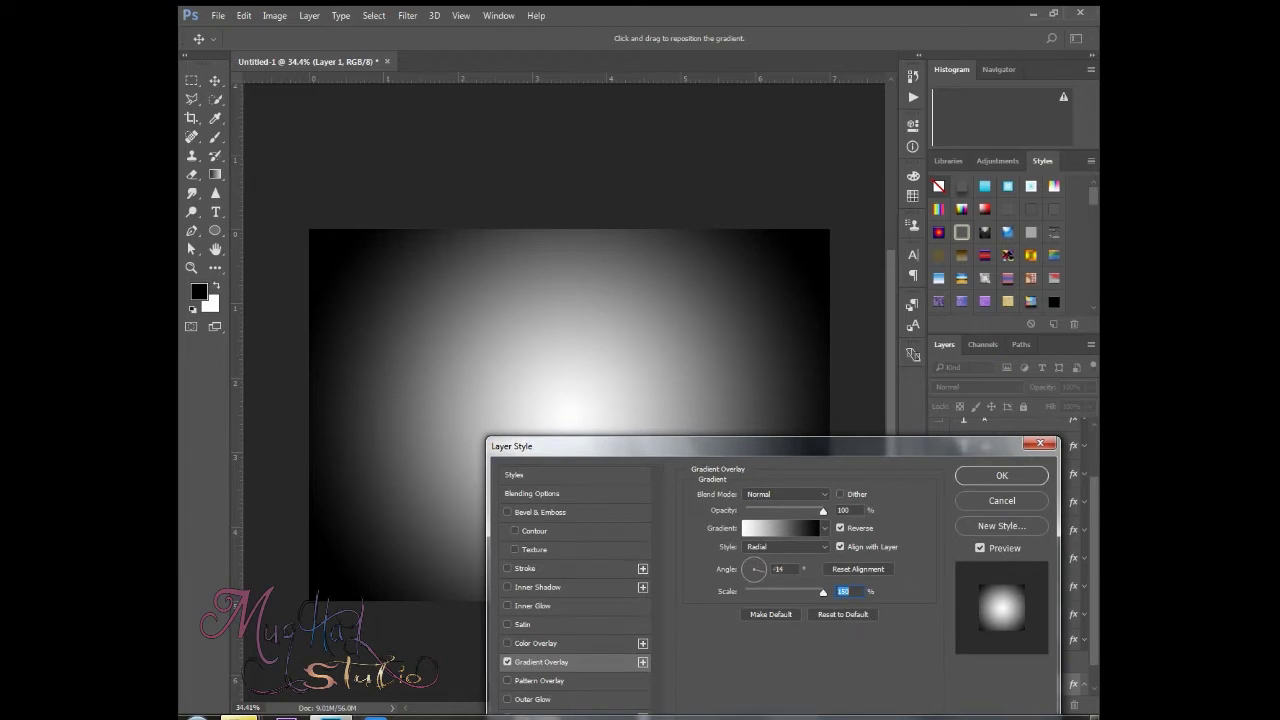
left_click(778, 569)
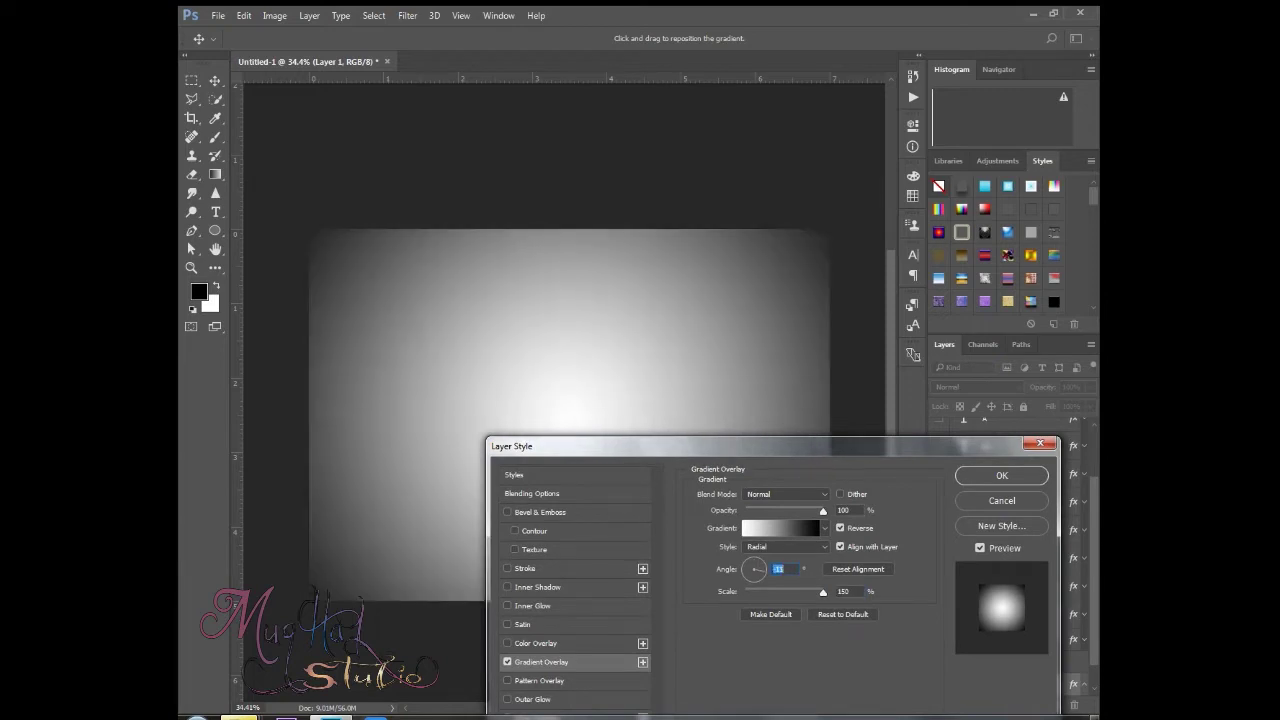
type("0")
- Choose the black-to-white Foreground to Background preset for the overlay and set its scale to 150%
left_click(825, 528)
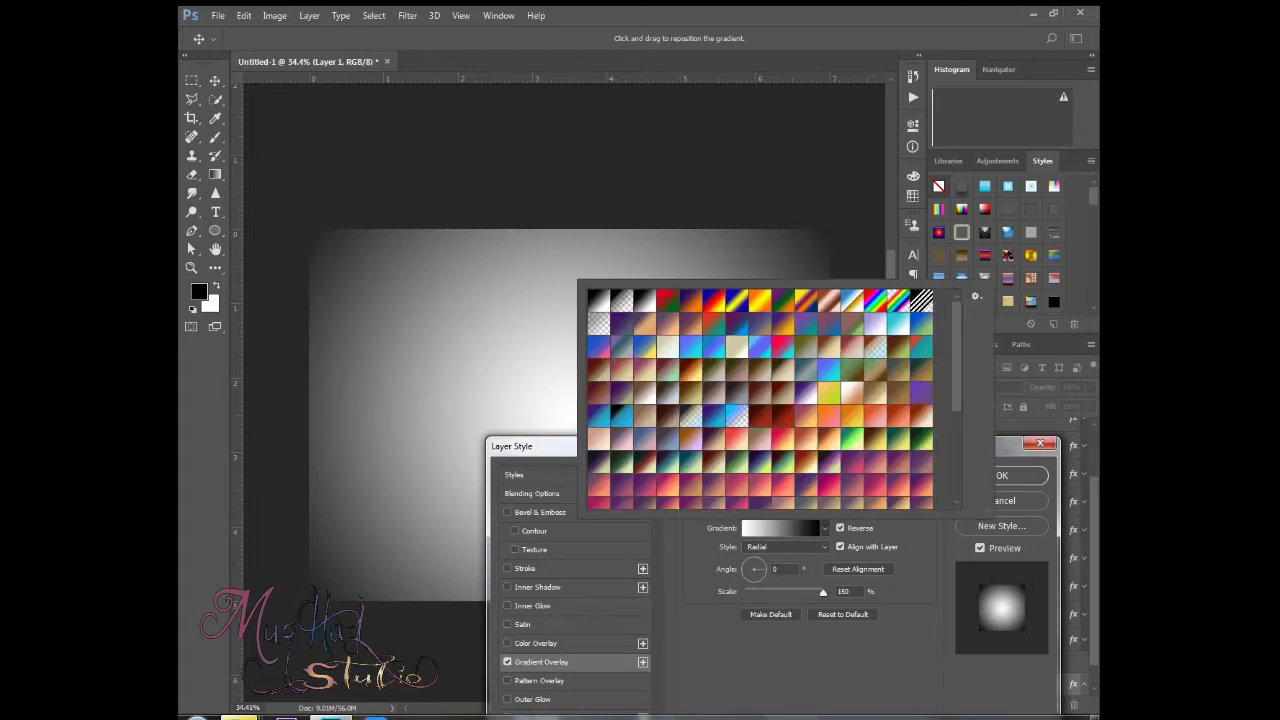
left_click(621, 300)
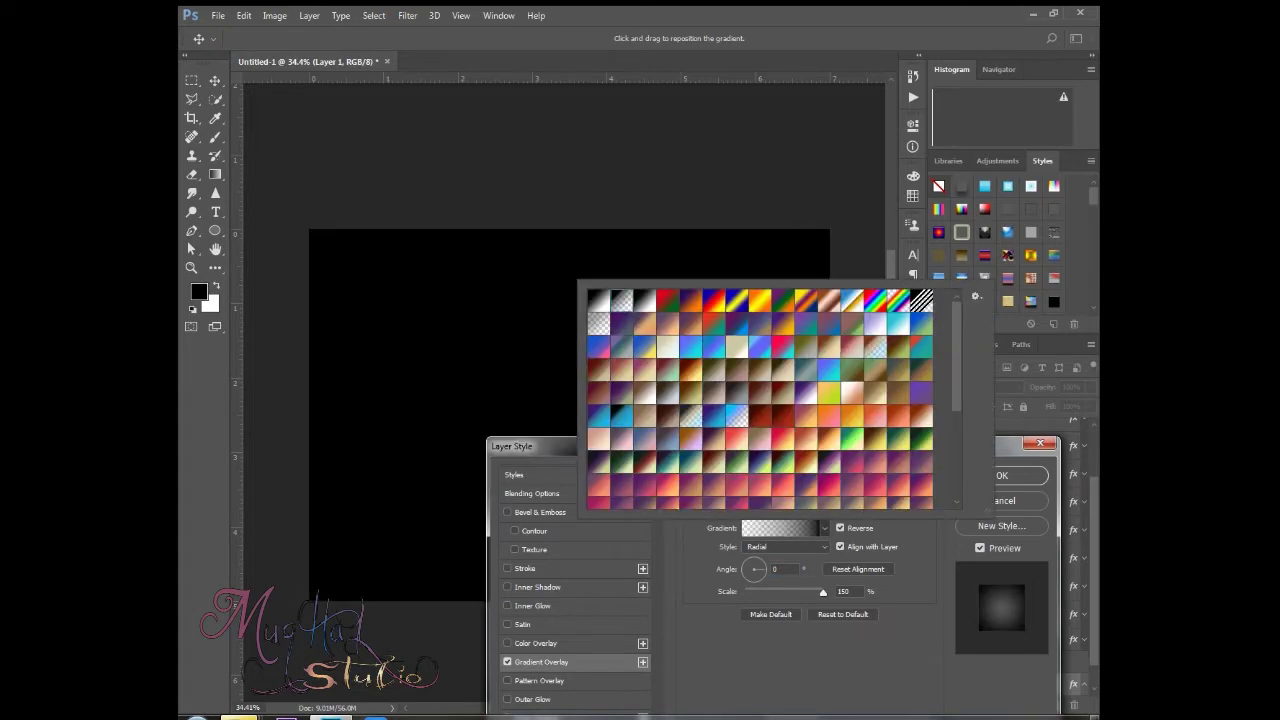
left_click(598, 300)
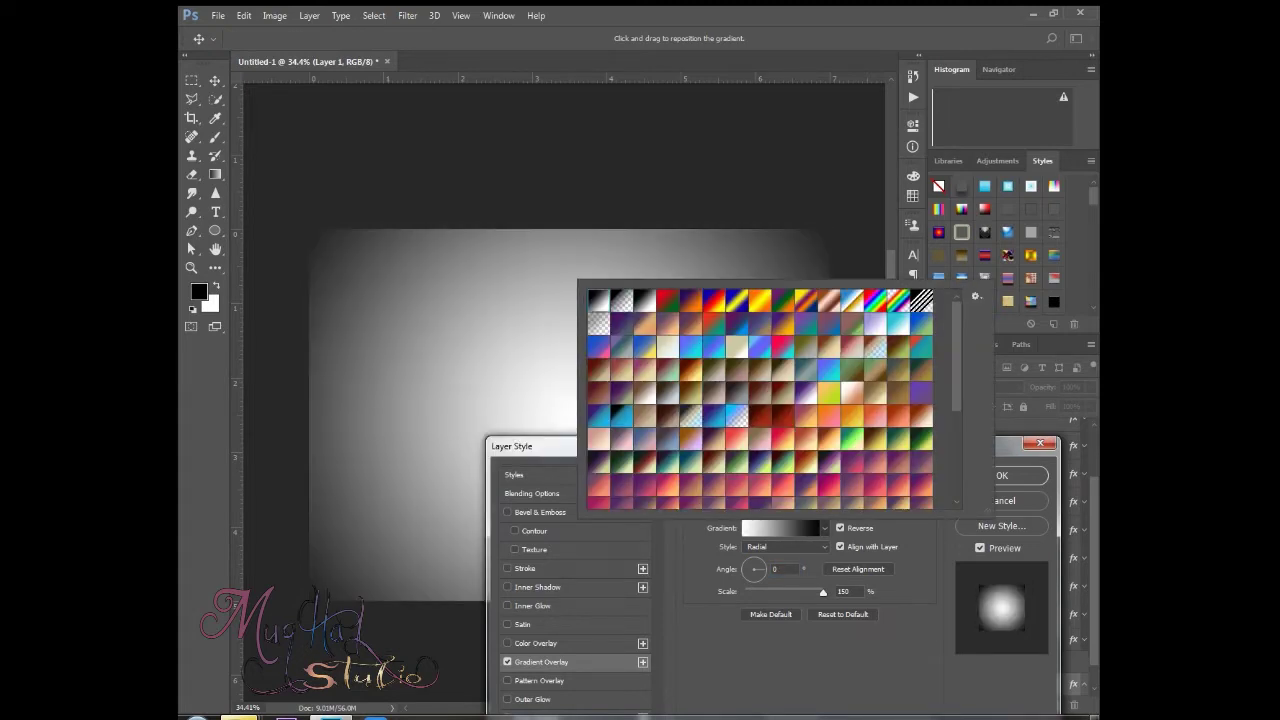
left_click(785, 569)
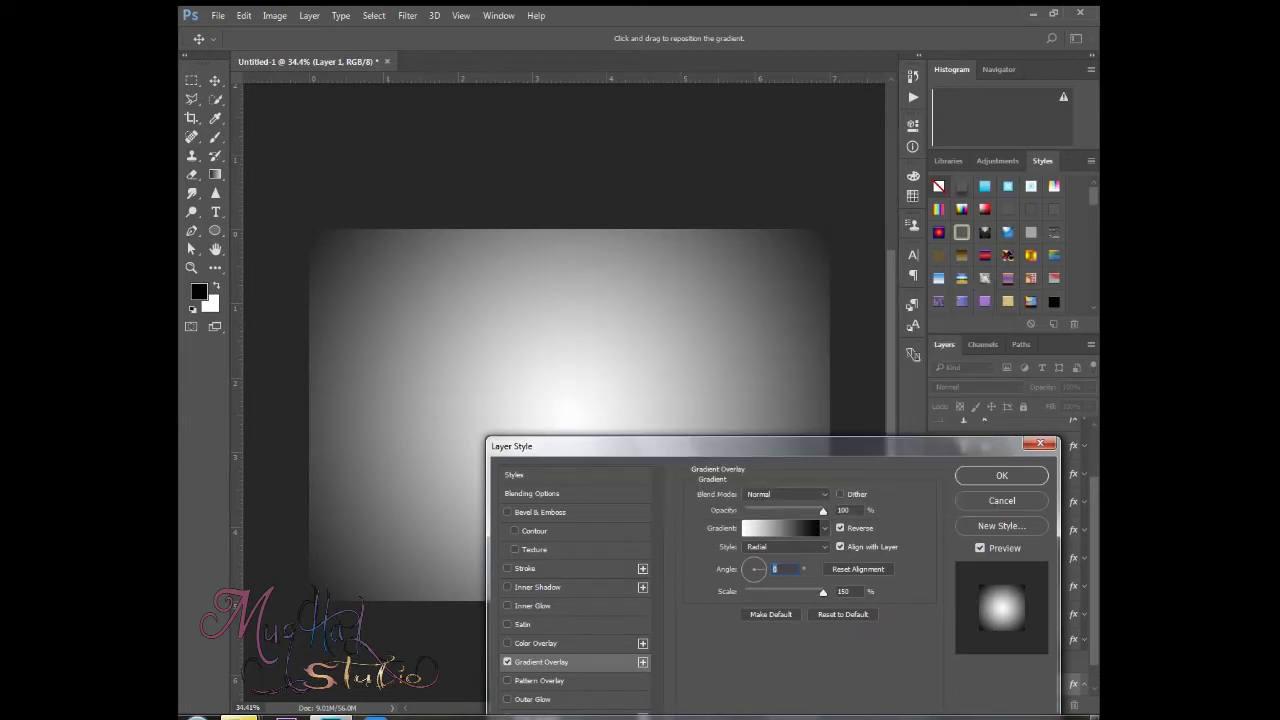
left_click_drag(823, 591, 808, 591)
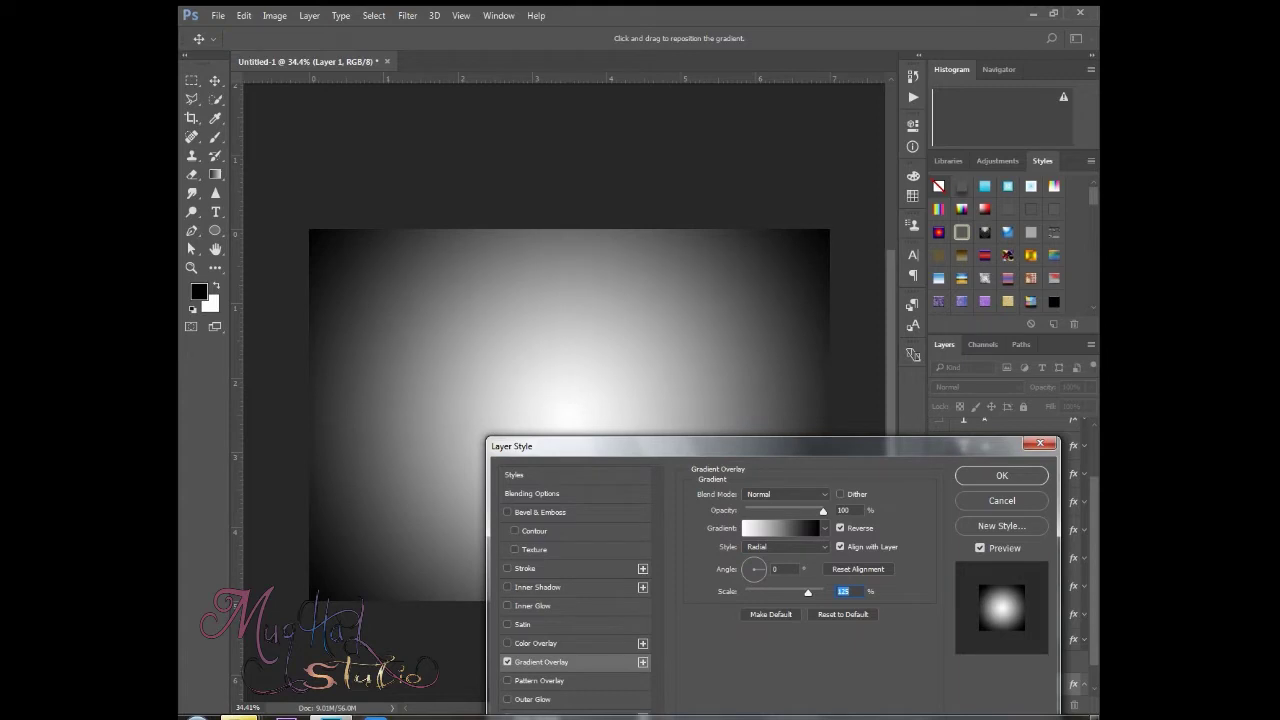
left_click_drag(808, 593, 823, 593)
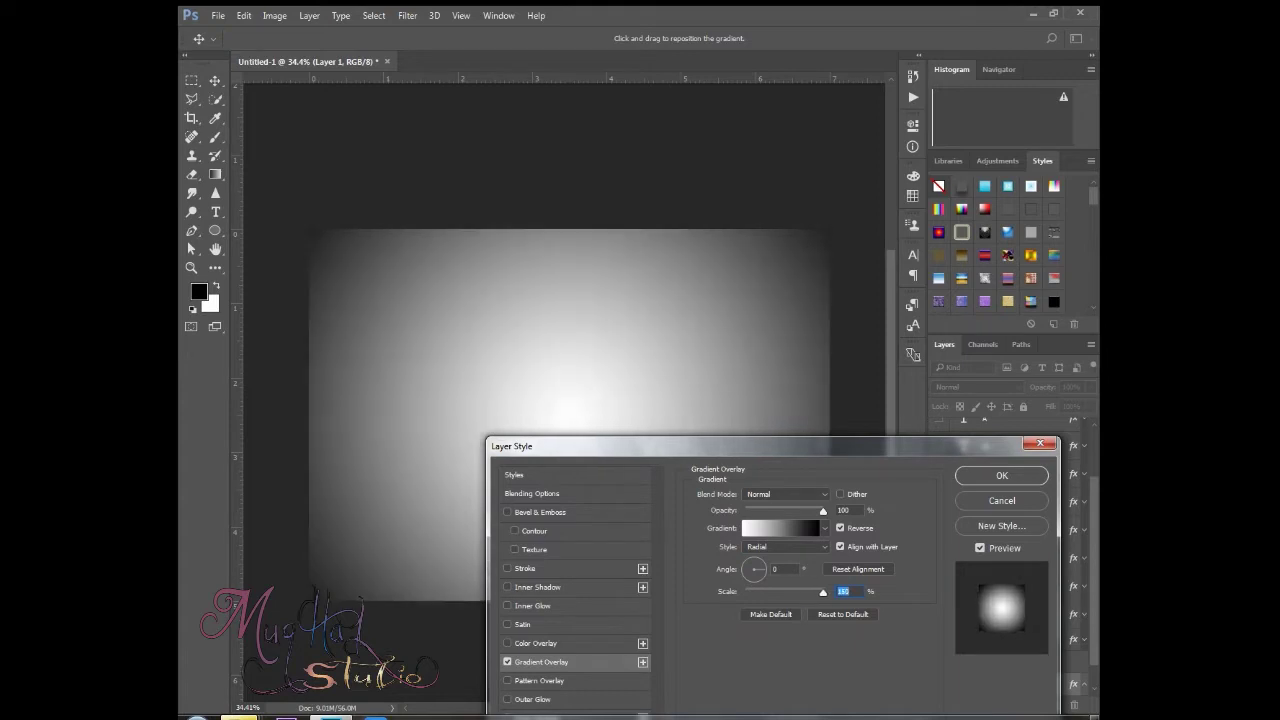
- Lower the gradient overlay's opacity to about 61% and apply the layer style to Layer 1
mouse_move(823, 511)
left_mouse_down()
mouse_move(789, 511)
mouse_move(801, 511)
left_mouse_up()
key("Up")
key("Up")
key("Up")
key("Up")
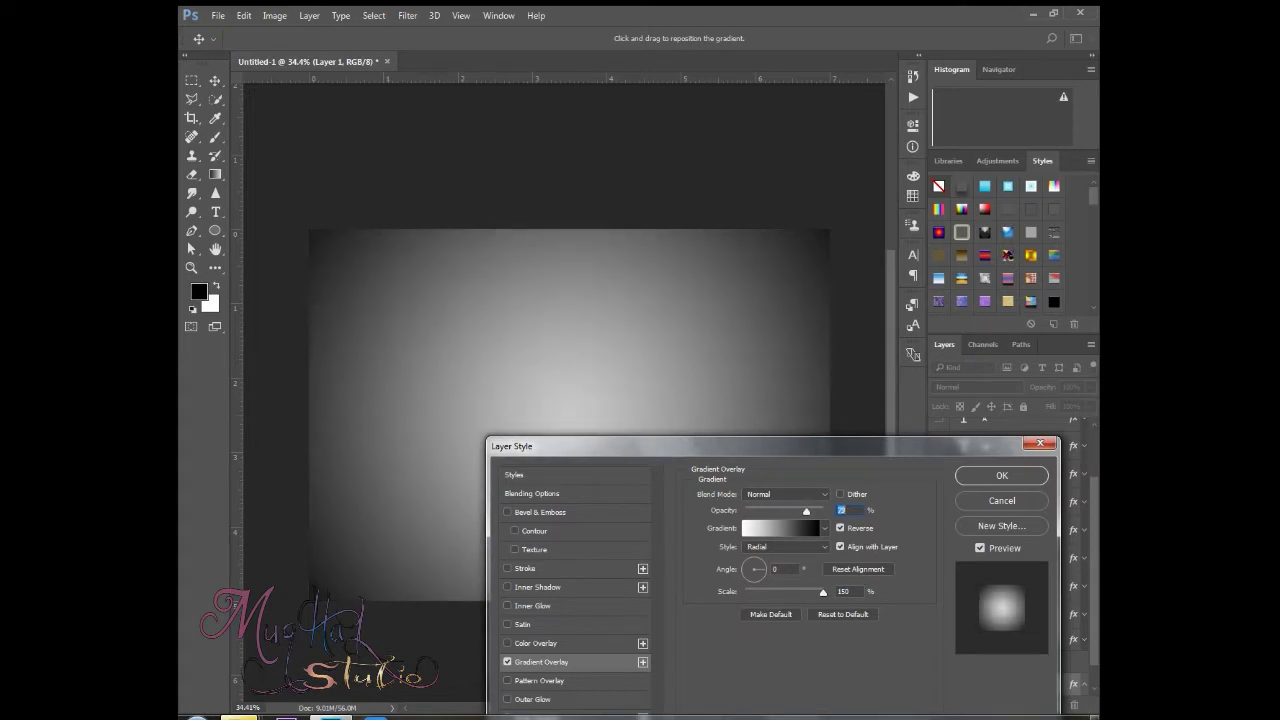
key("Up")
key("Up")
left_click_drag(700, 446, 740, 358)
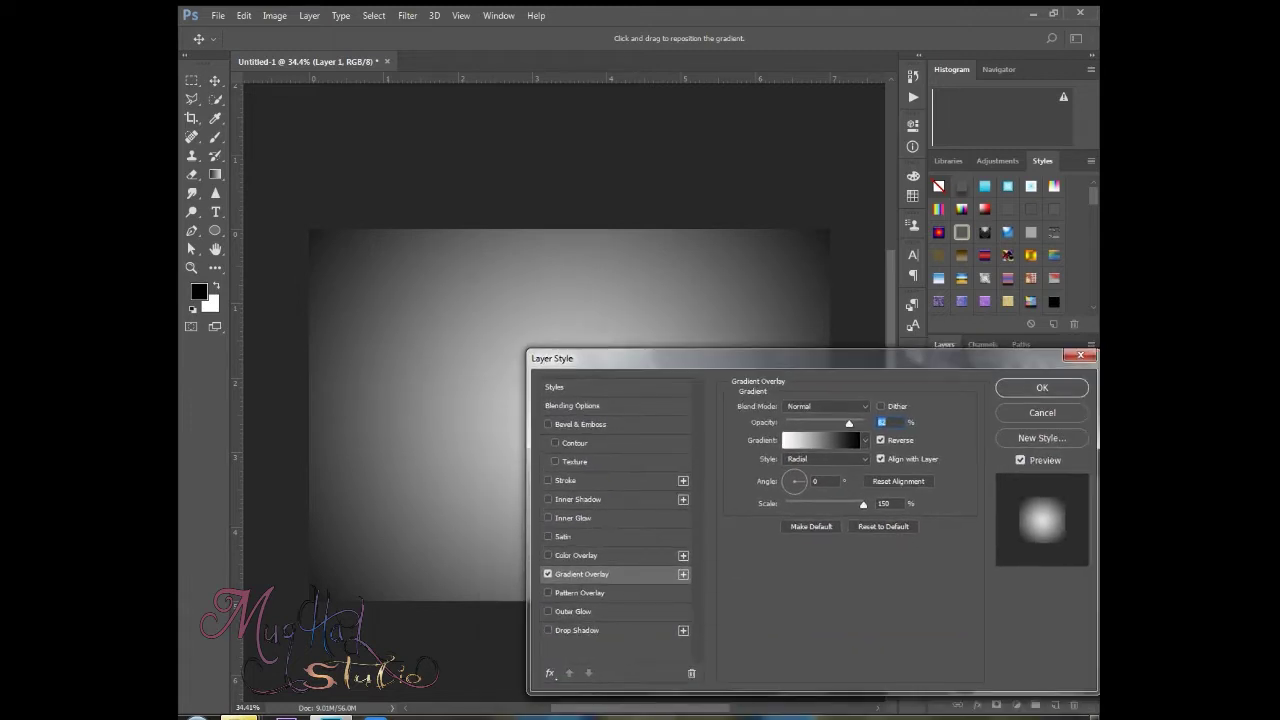
mouse_move(863, 505)
left_mouse_down()
mouse_move(791, 505)
mouse_move(863, 505)
left_mouse_up()
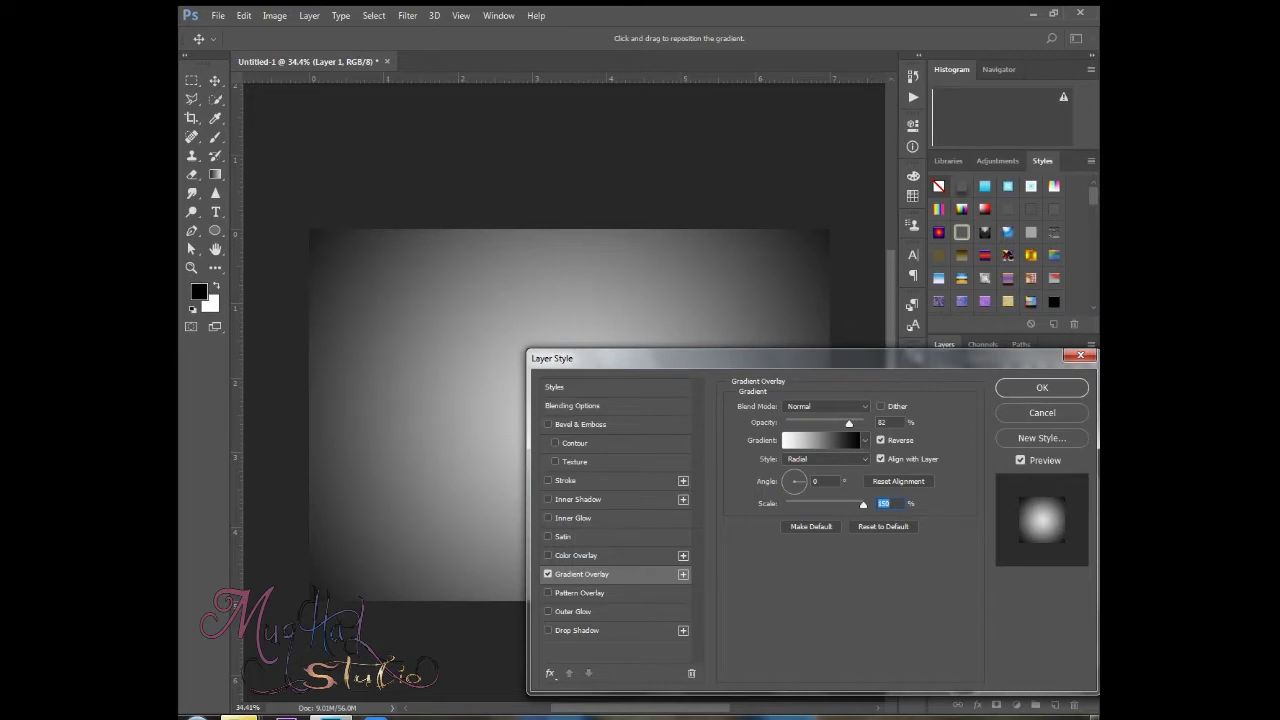
mouse_move(849, 424)
left_mouse_down()
mouse_move(863, 424)
mouse_move(832, 424)
left_mouse_up()
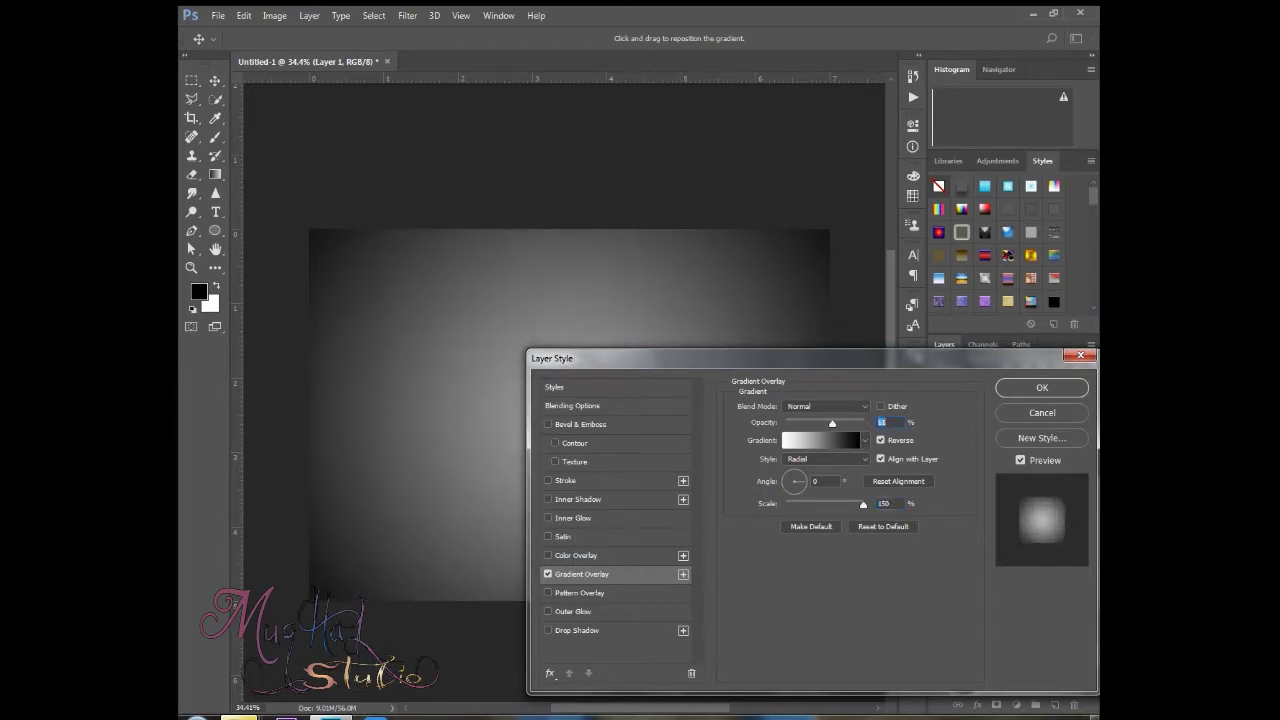
key("Return")
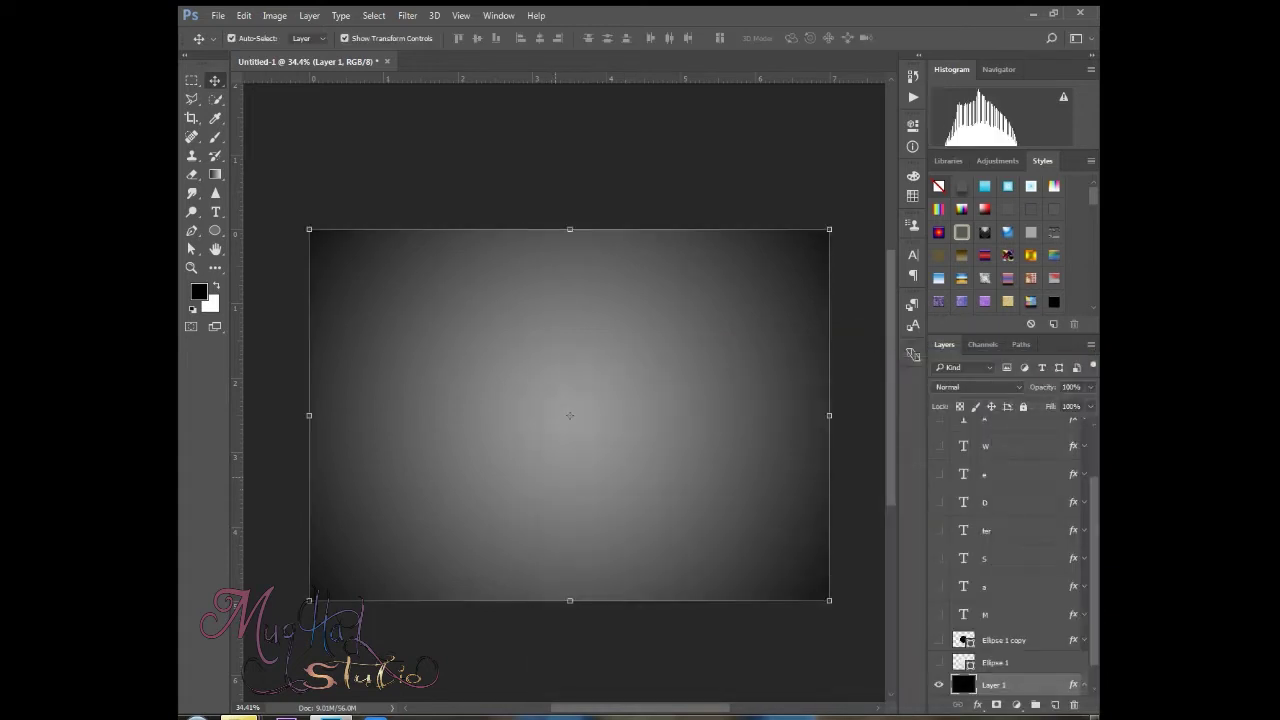
- Draw a black circle shape about 686 px in diameter on the canvas, above and left of its centre
key("ctrl+0")
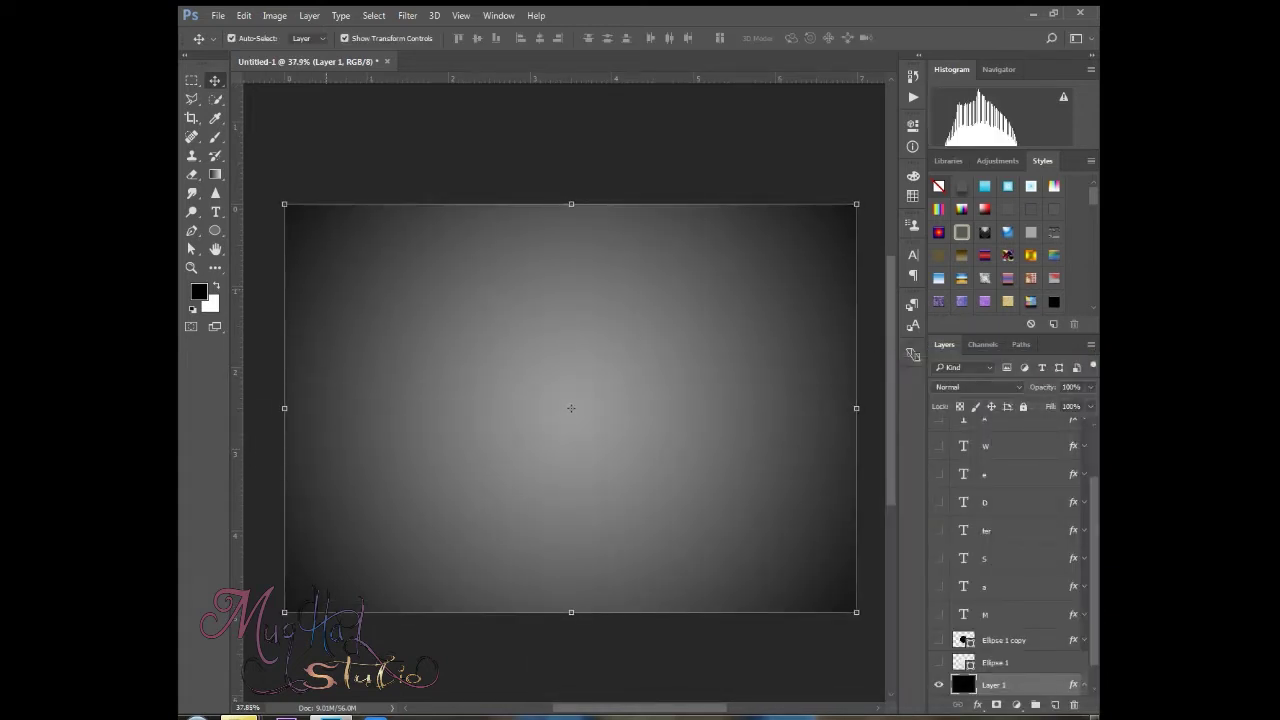
key("u")
left_click_drag(472, 326, 566, 420)
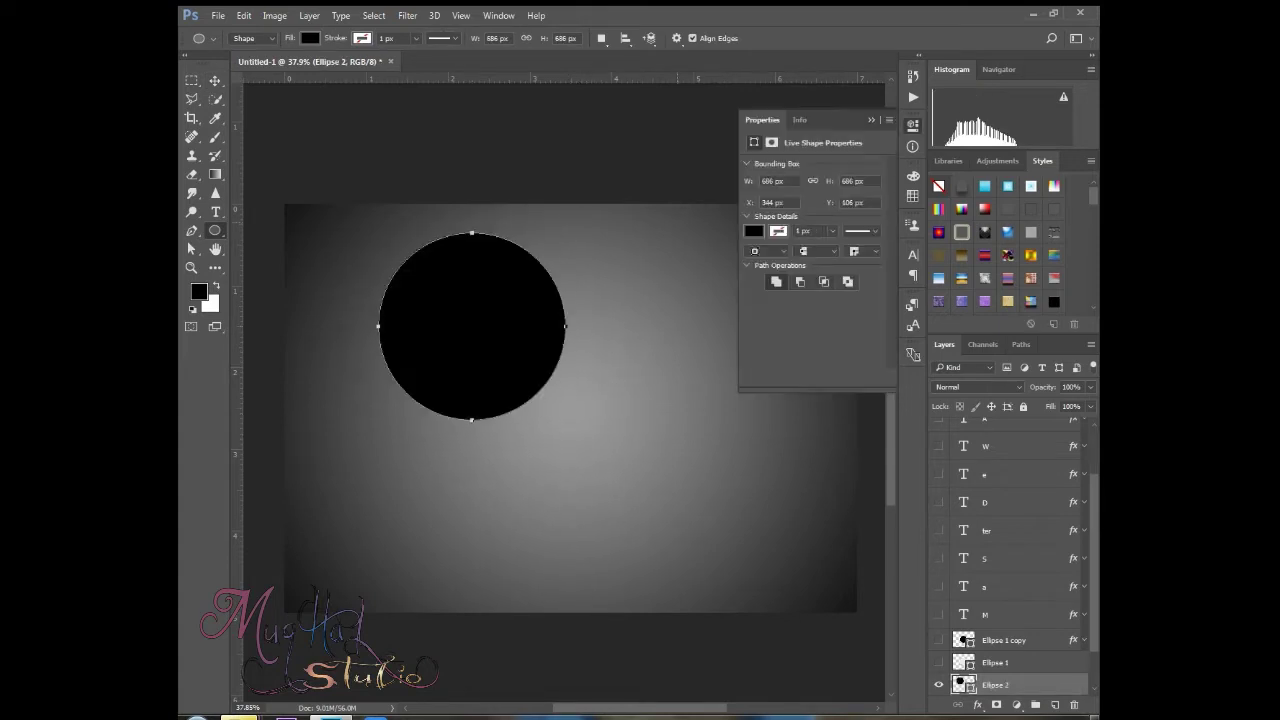
- Give the circle a solid black stroke and a light gray fill
left_click(754, 231)
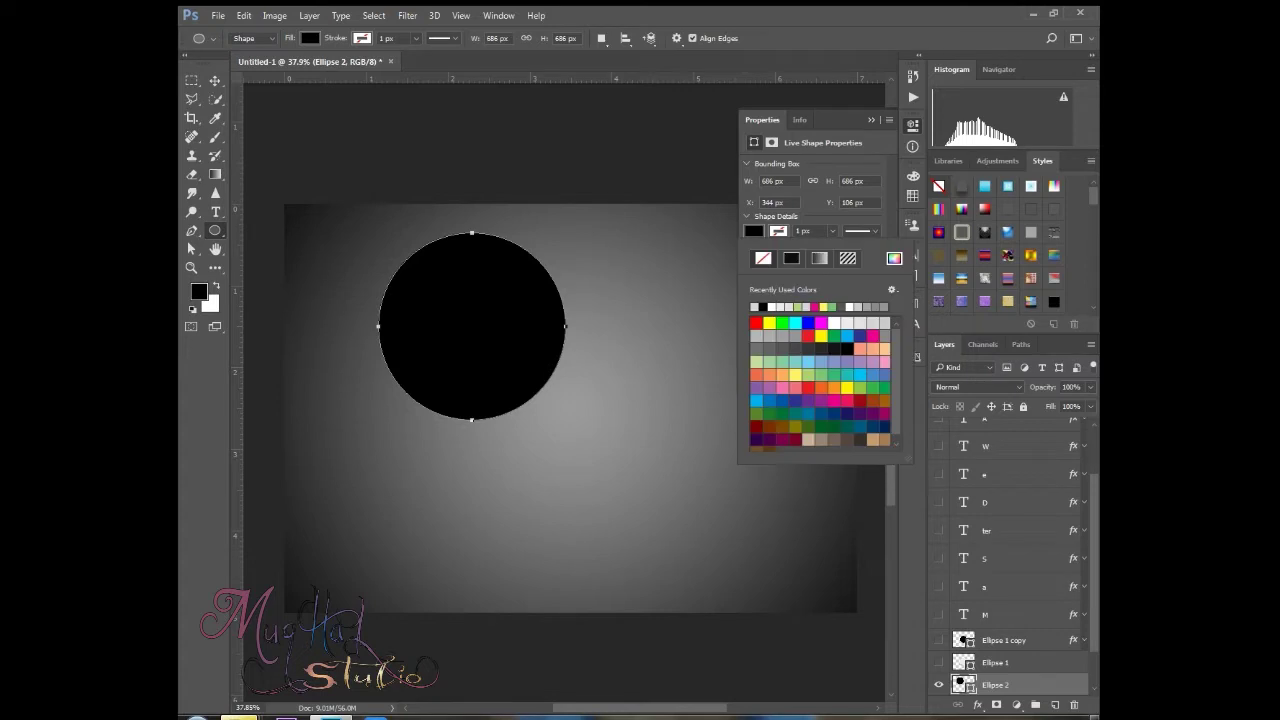
left_click(791, 258)
left_click(754, 231)
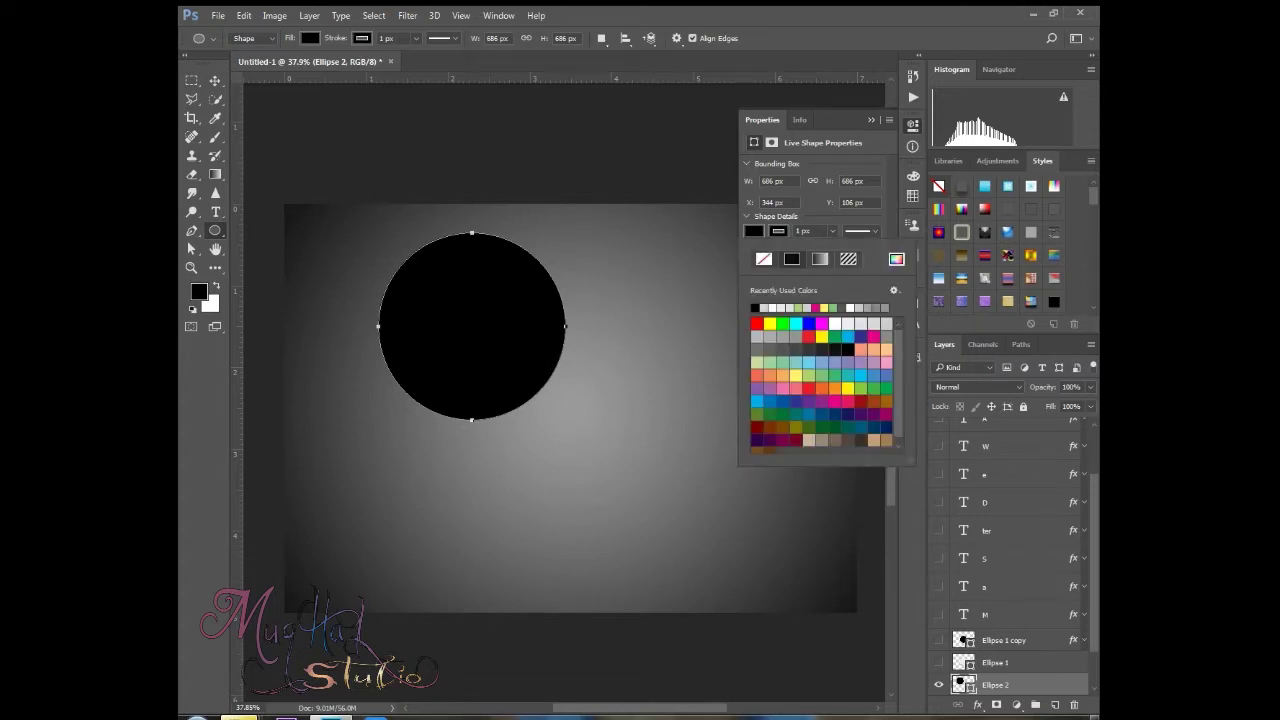
left_click(874, 324)
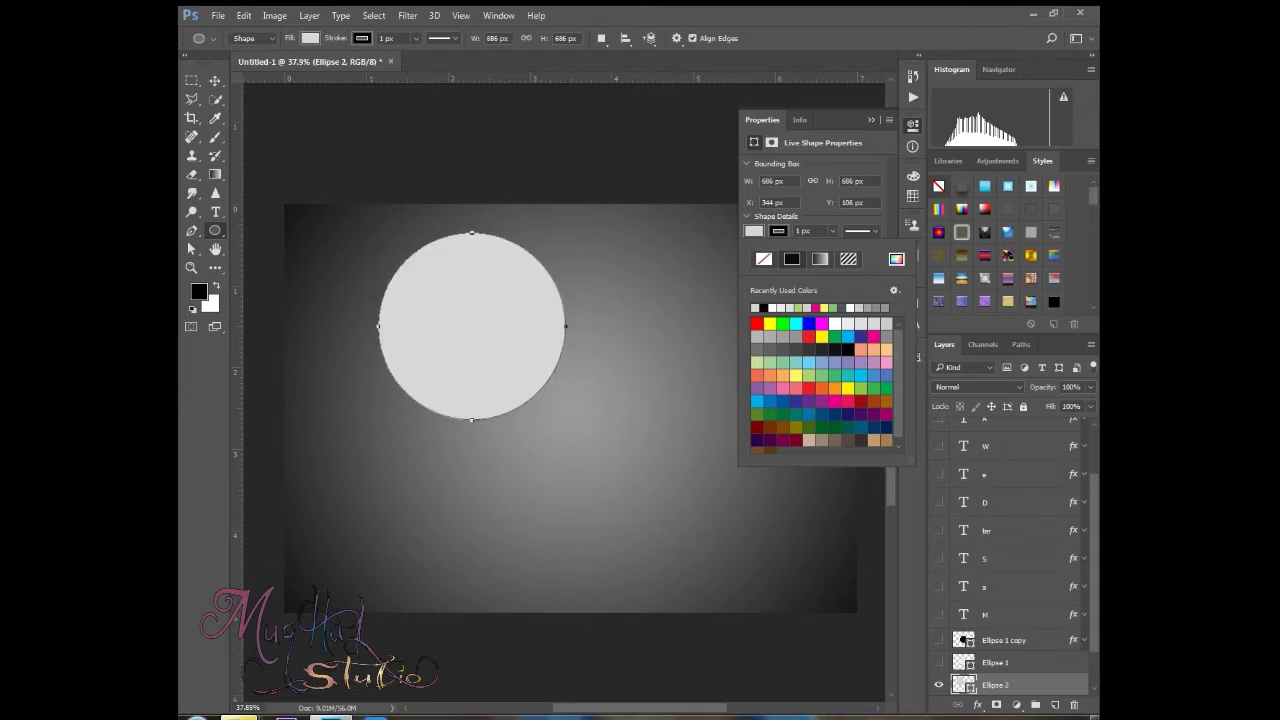
left_click(871, 120)
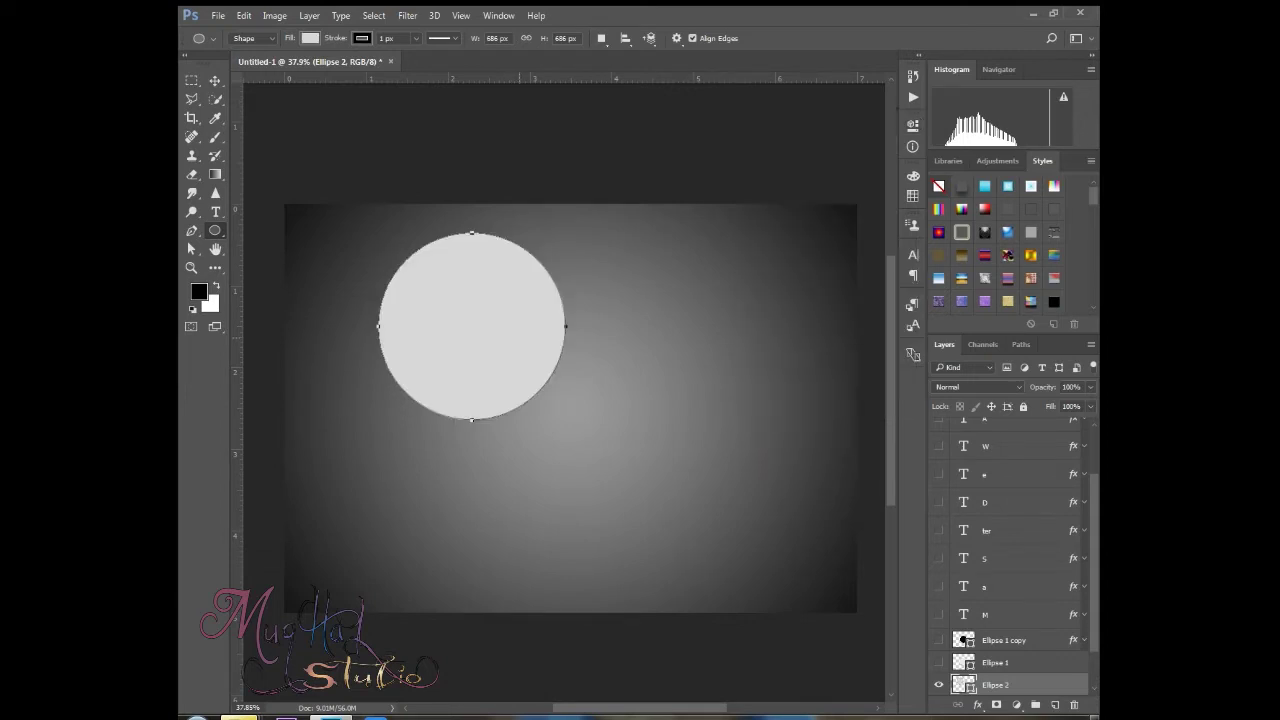
- Set the circle's stroke width to 4 px, keeping the solid line type
left_click(912, 125)
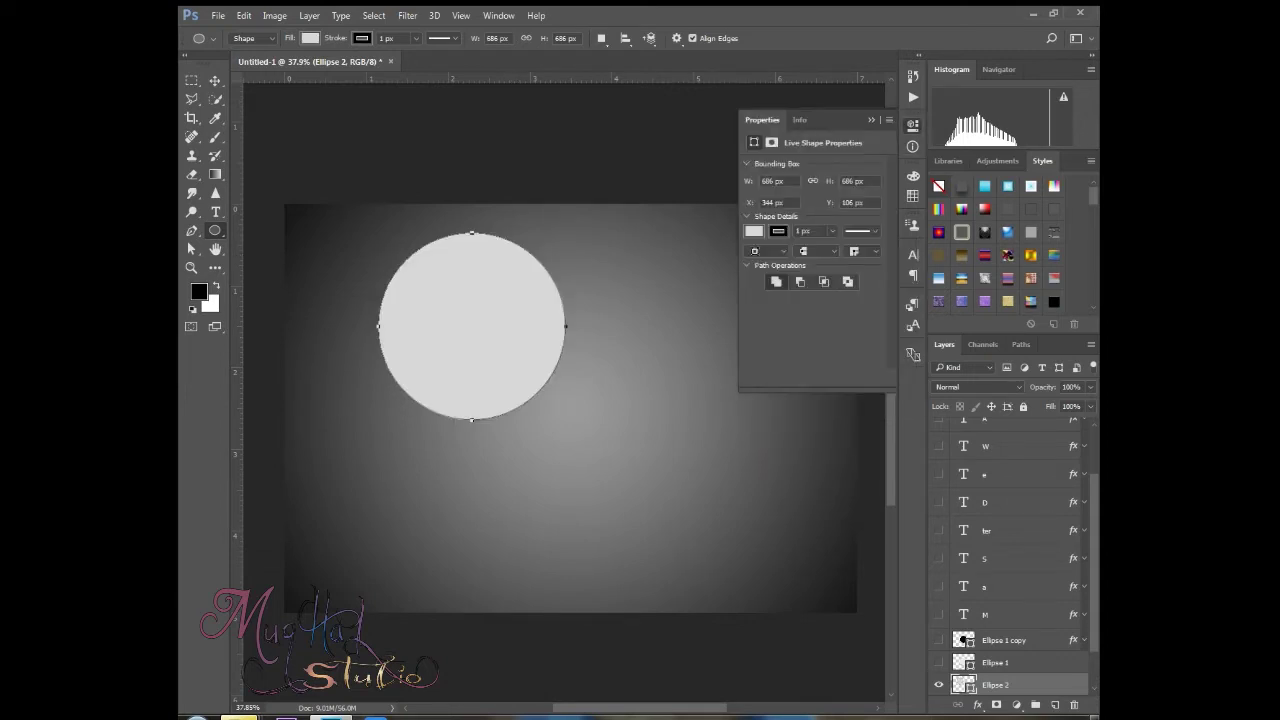
left_click(806, 231)
type("4")
left_click(862, 231)
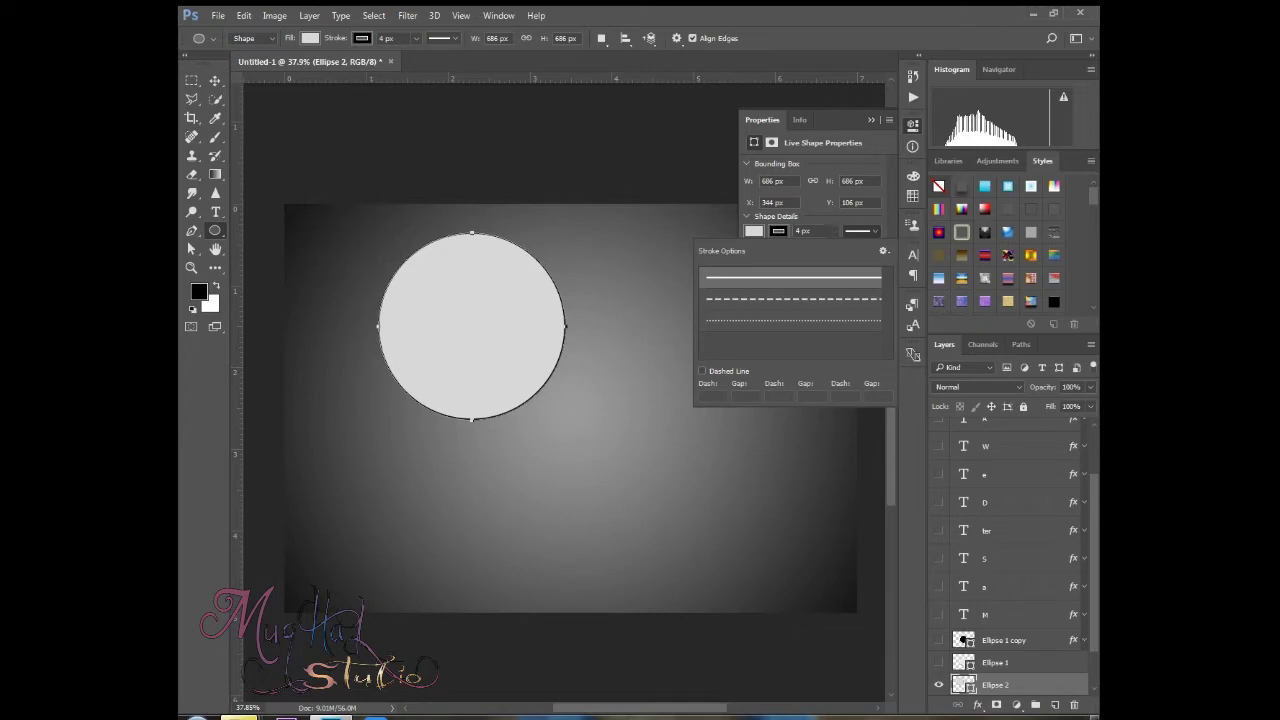
key("Escape")
left_click(871, 120)
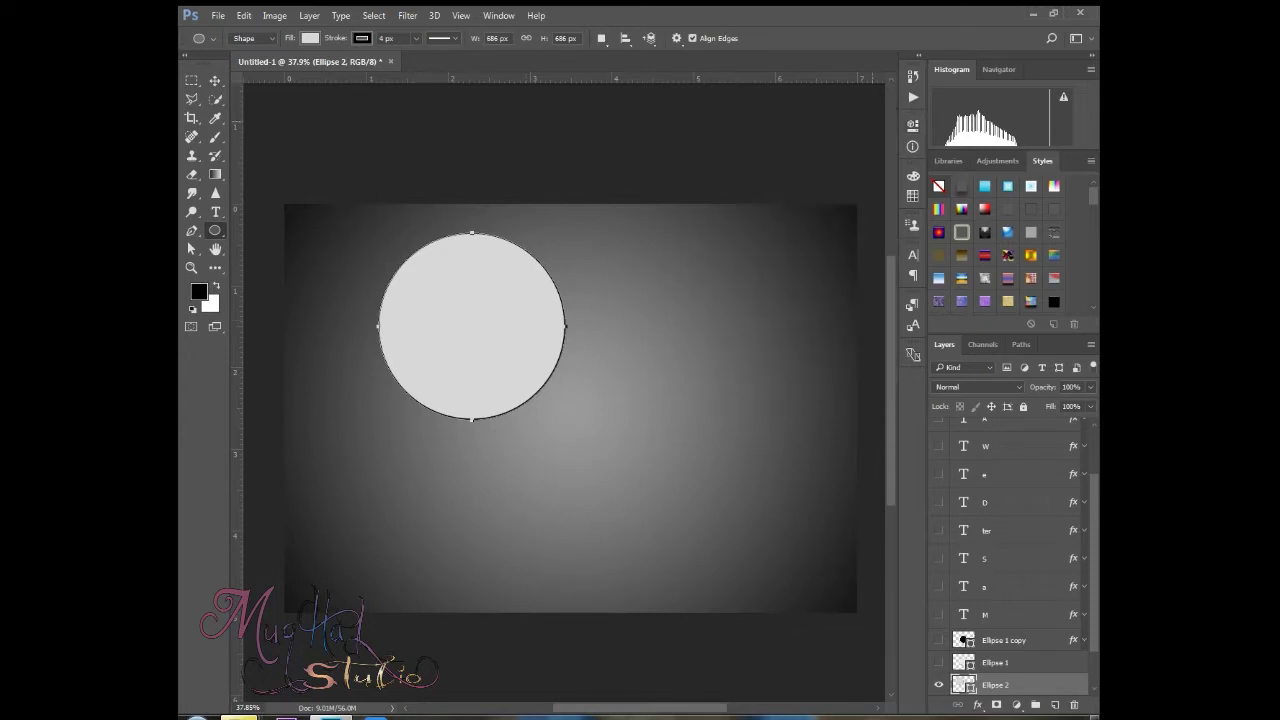
- Move the gray circle to about the centre of the canvas
key("v")
left_click_drag(457, 302, 531, 370)
scroll(531, 370, "up", 2)
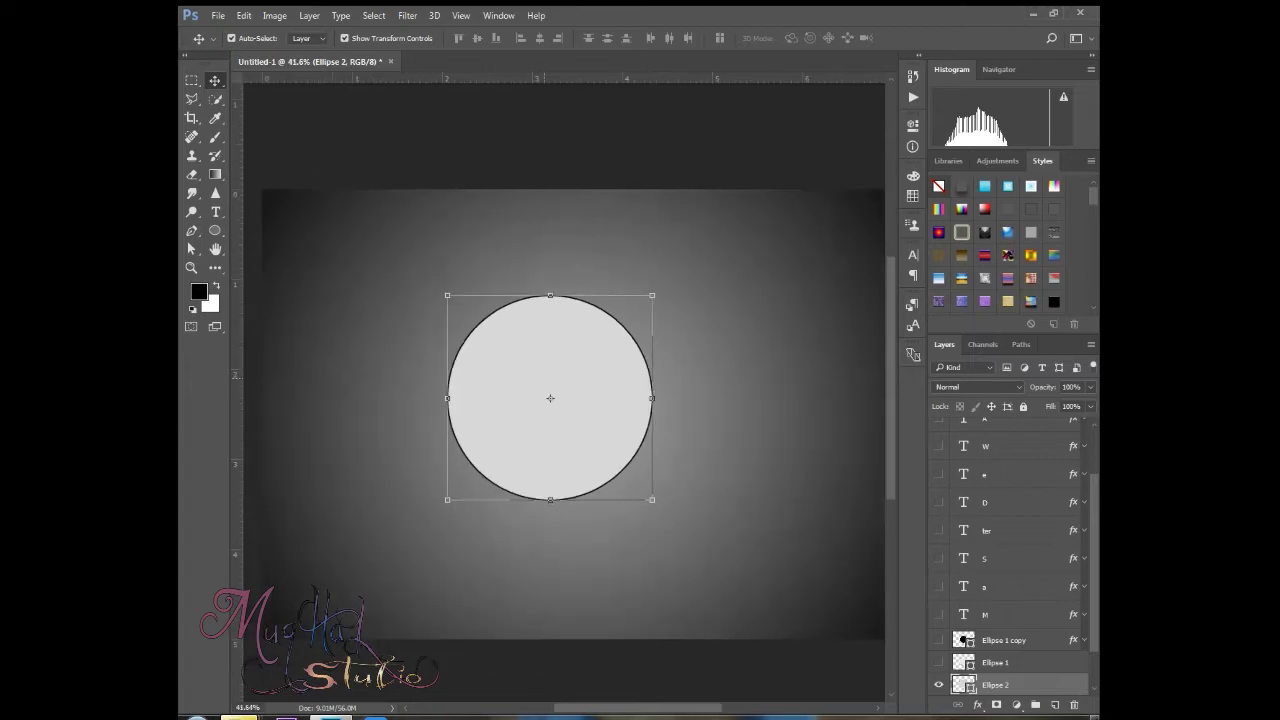
left_click_drag(652, 499, 626, 471)
key("ctrl+z")
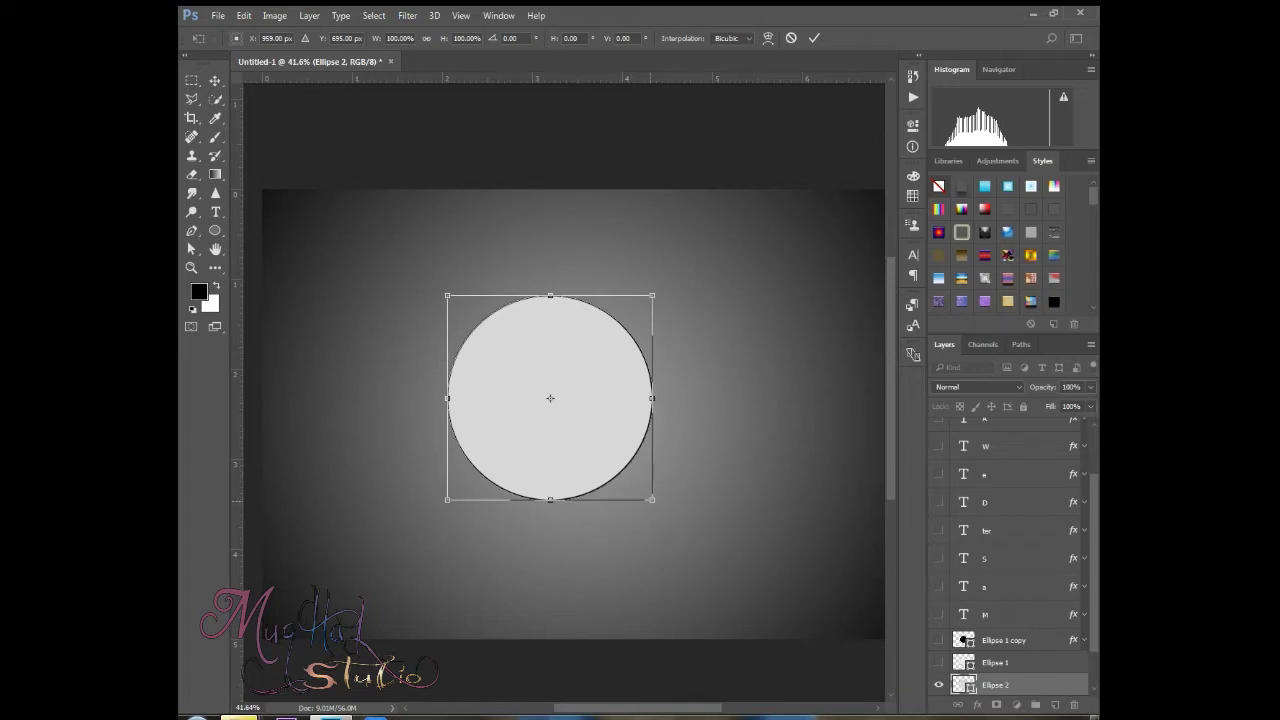
left_click_drag(652, 499, 634, 477)
key("ctrl+z")
key("Escape")
- Duplicate the gray circle and scale the copy concentrically to about 85% of its size
key("ctrl+j")
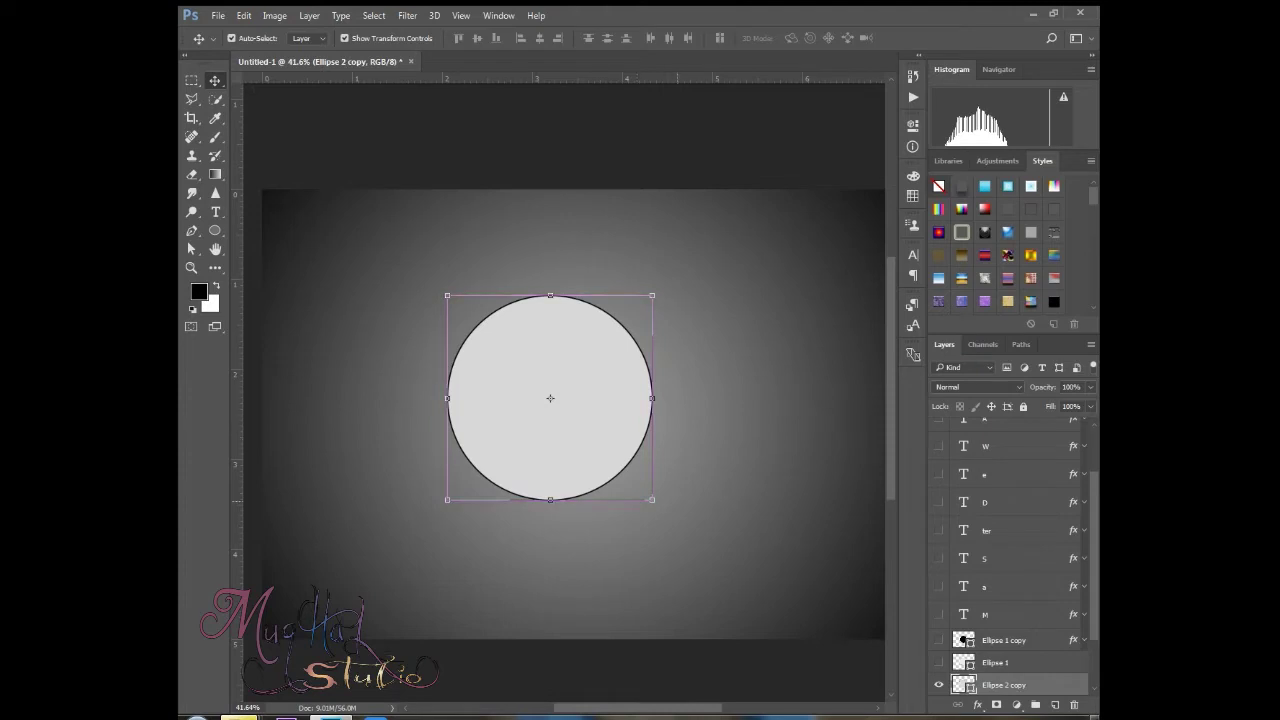
key("ctrl+t")
mouse_move(652, 499)
left_mouse_down()
mouse_move(624, 472)
mouse_move(637, 485)
left_mouse_up()
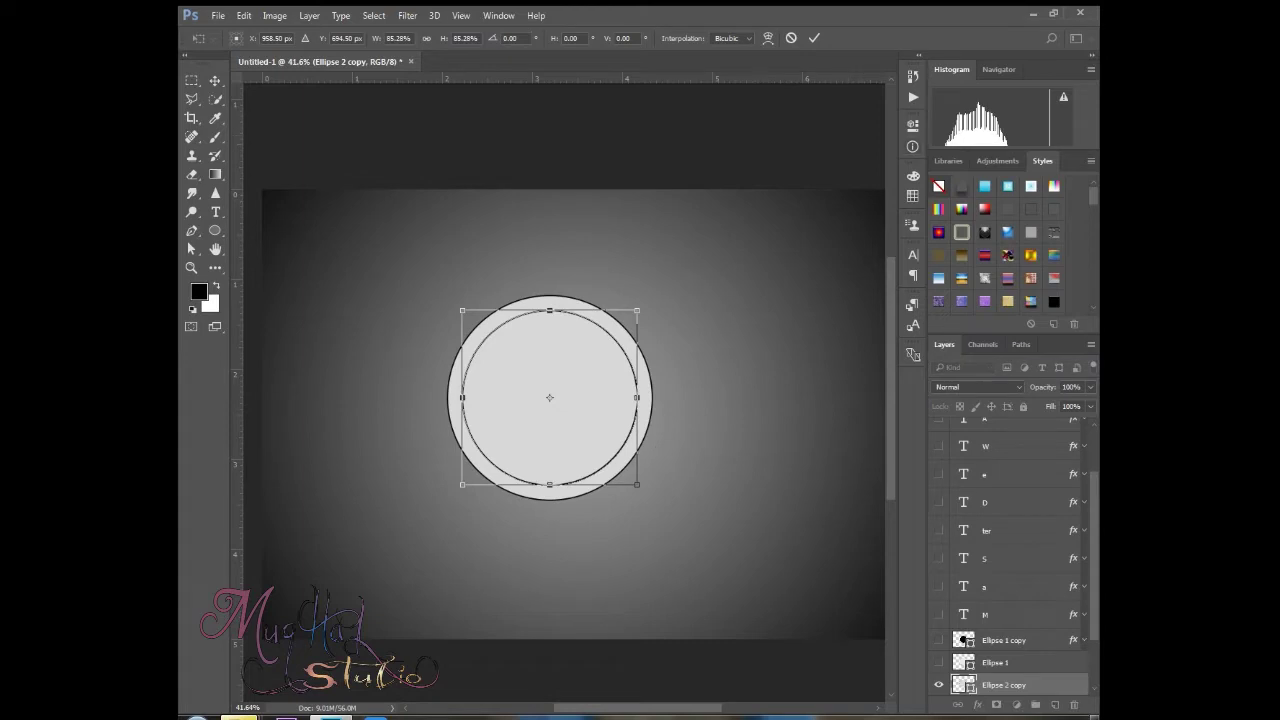
left_click(912, 125)
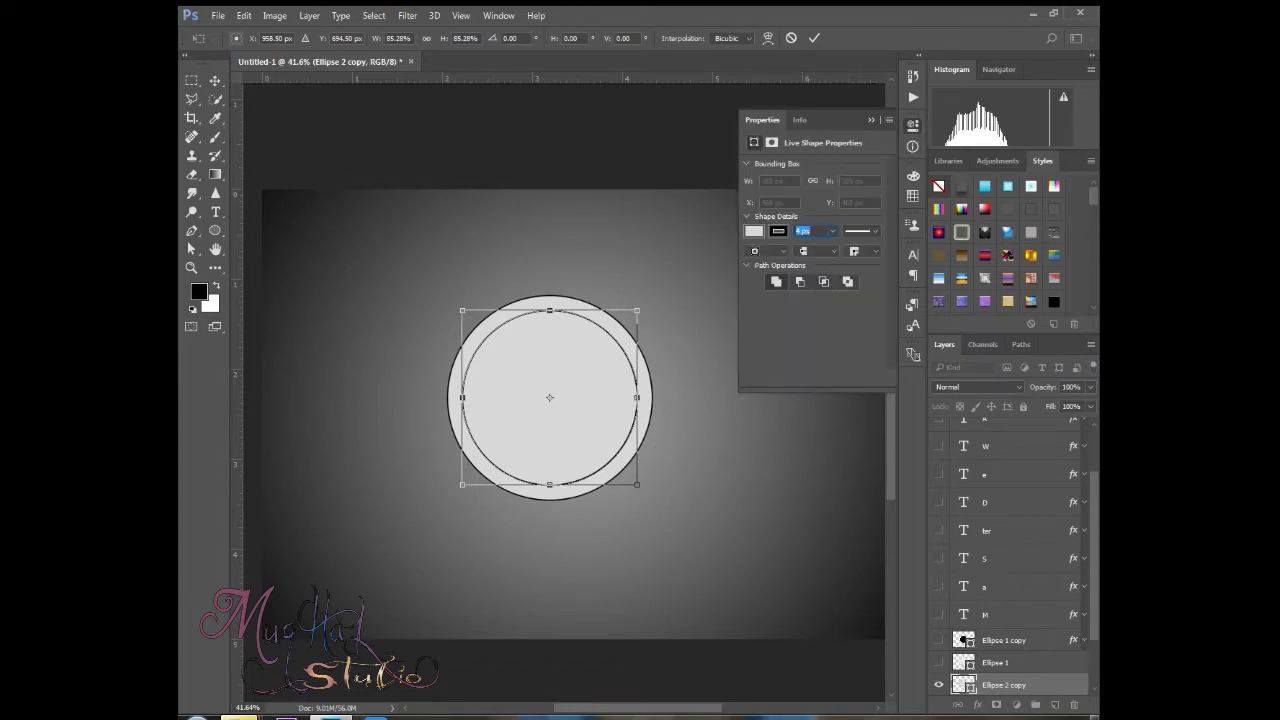
key("Return")
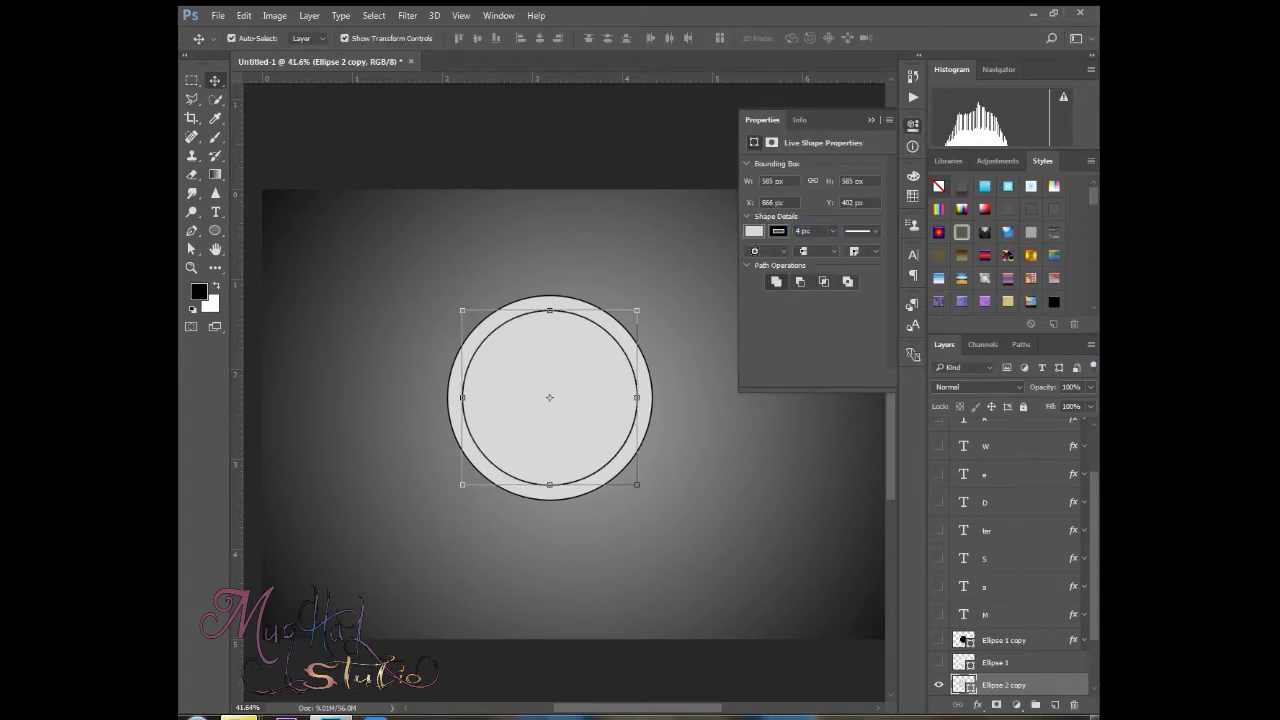
- Remove the inner circle's stroke and fill it with dark gray
left_click(754, 231)
left_click(764, 259)
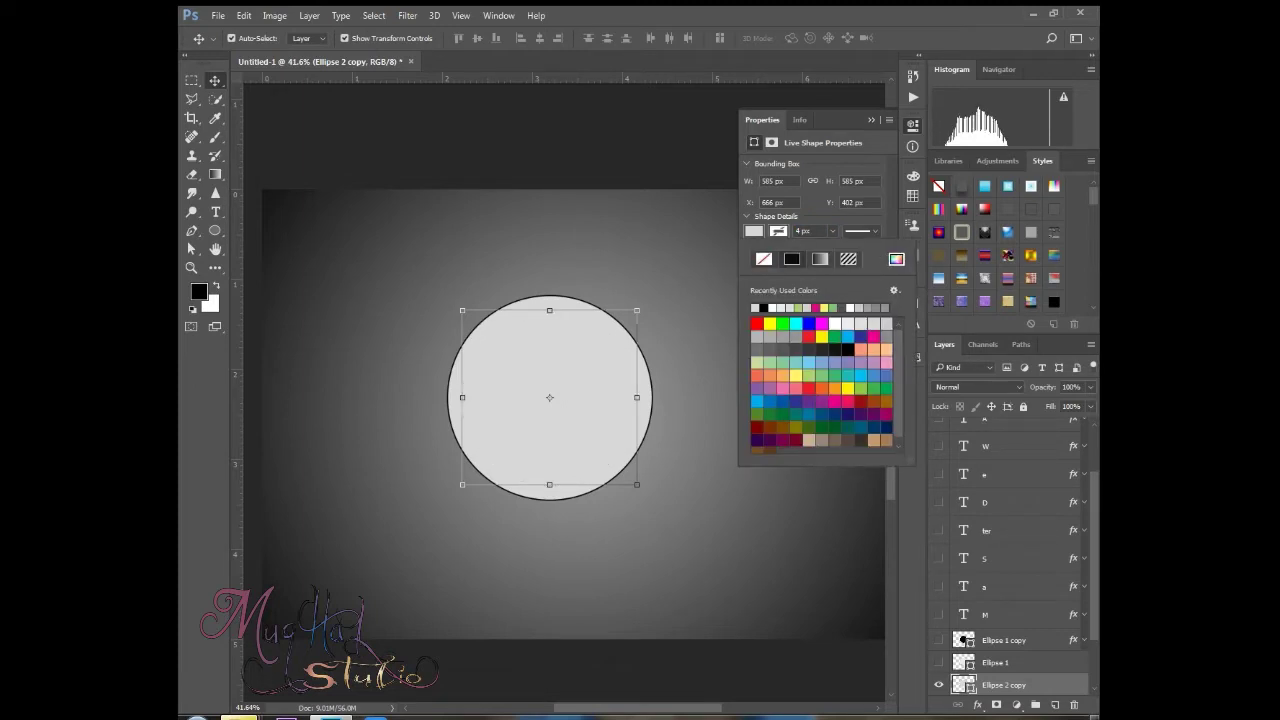
left_click(764, 308)
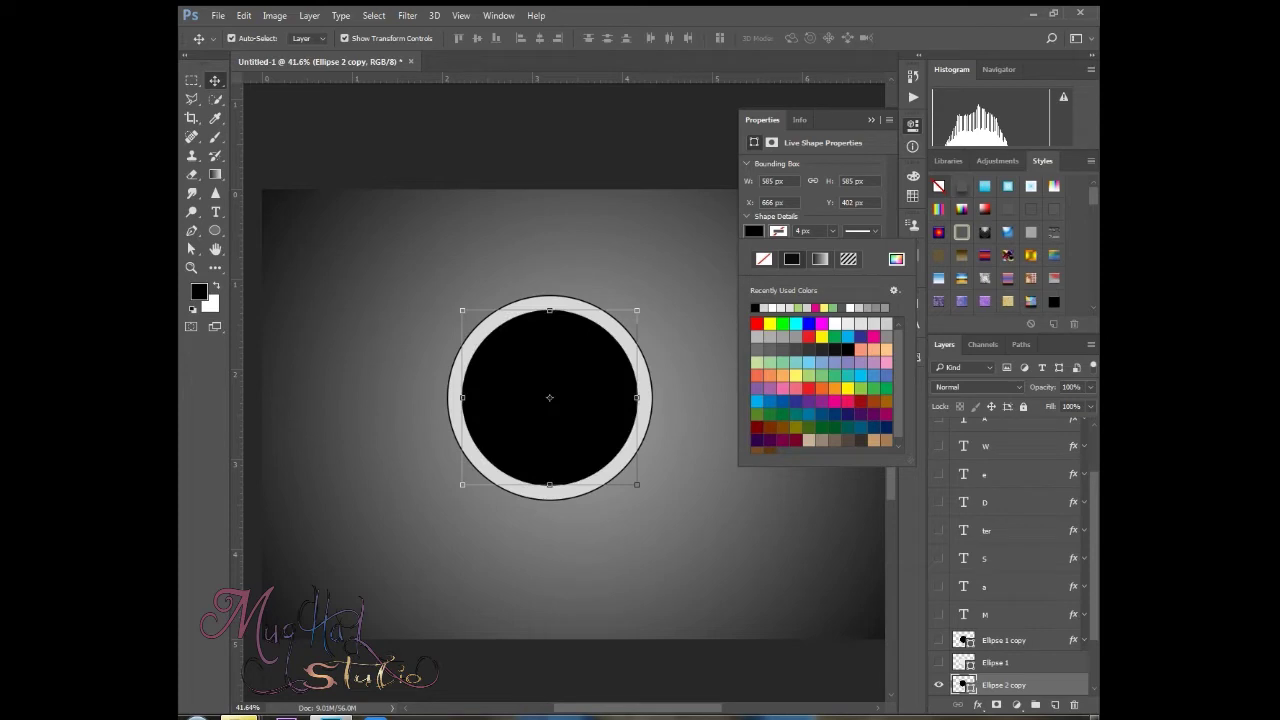
left_click(822, 350)
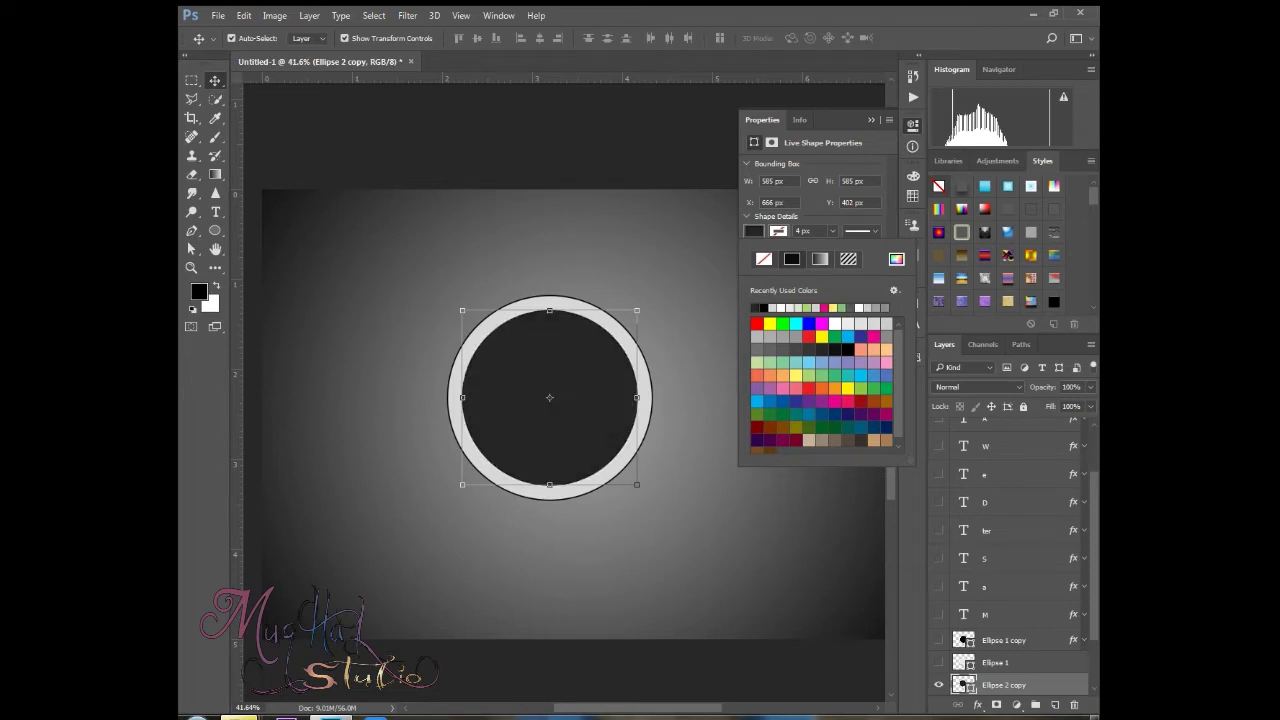
left_click(871, 120)
left_click(572, 399)
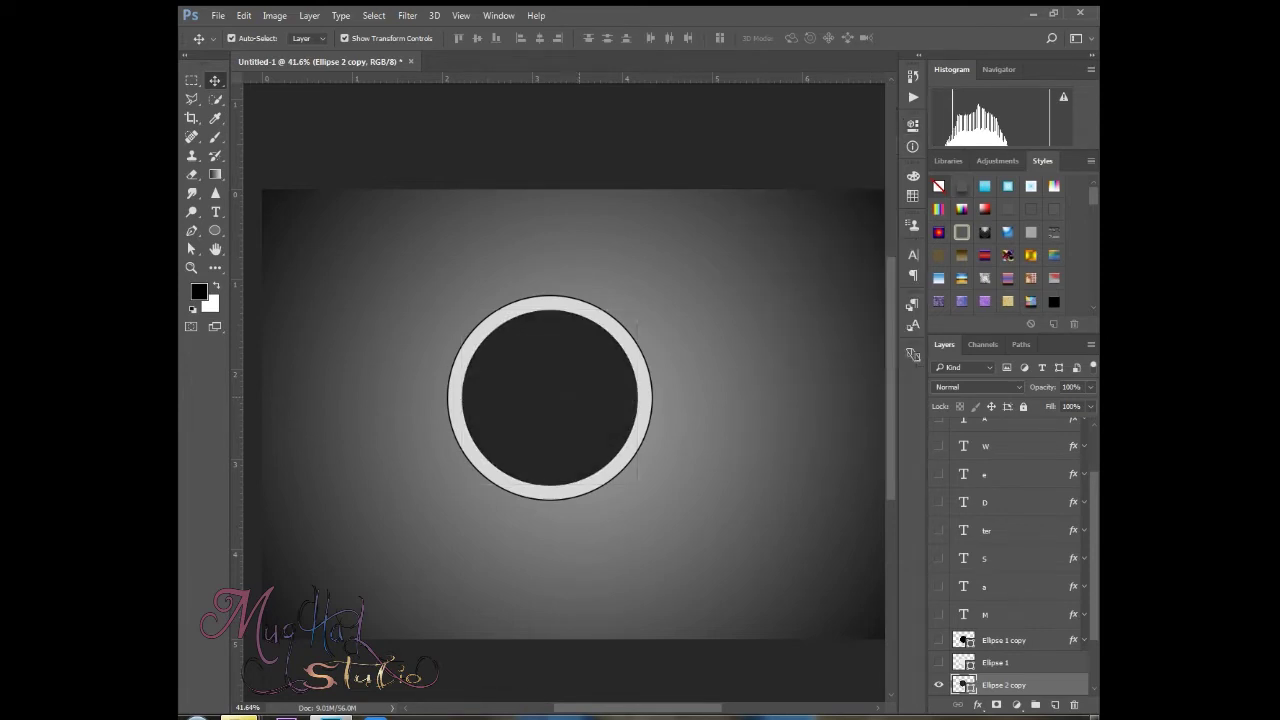
- Compare the background layer with and without its Gradient Overlay effect, leaving the effect enabled
scroll(572, 399, "up", 1)
left_click(690, 399)
scroll(578, 392, "up", 4)
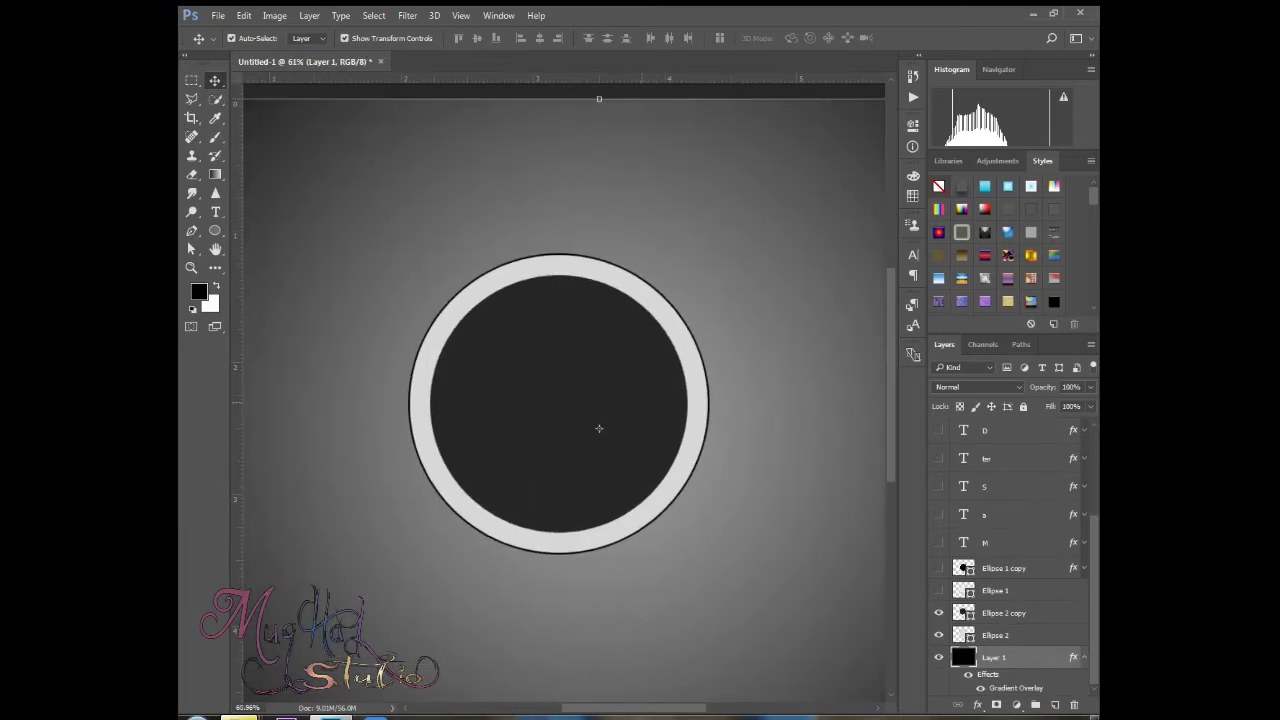
scroll(599, 428, "up", 2)
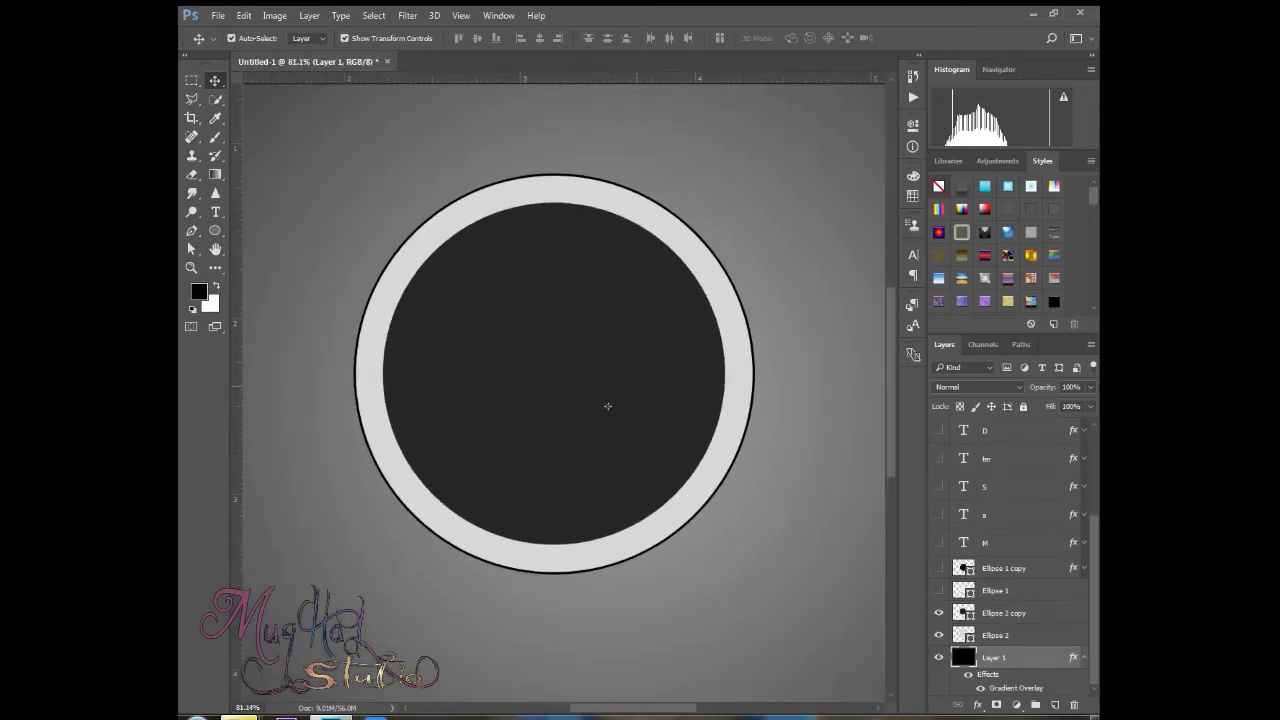
right_click(1022, 657)
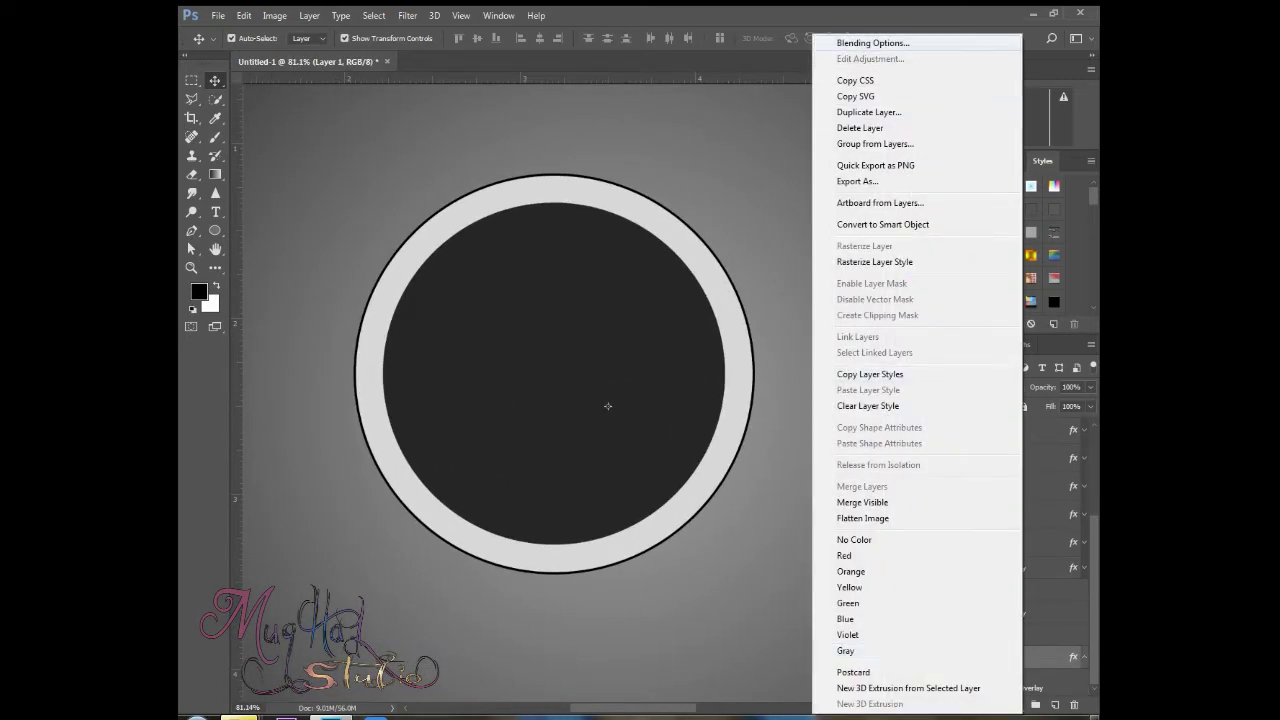
left_click(872, 43)
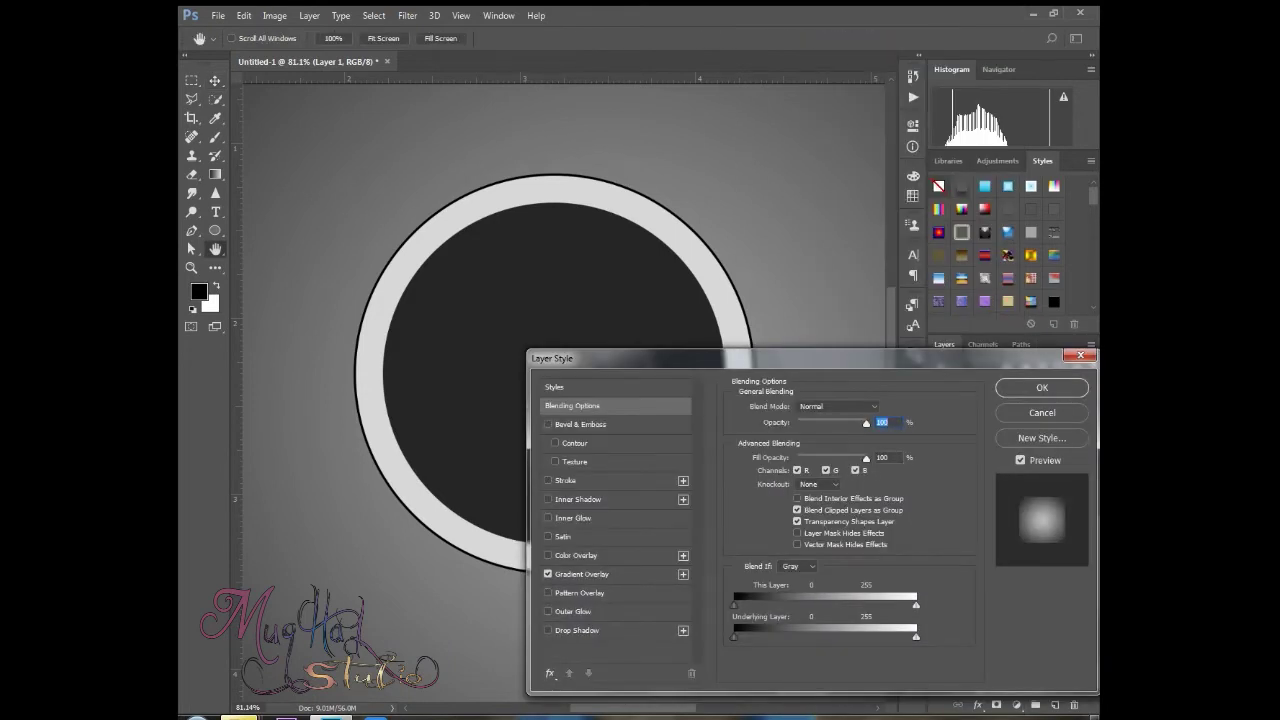
left_click(548, 574)
left_click(548, 574)
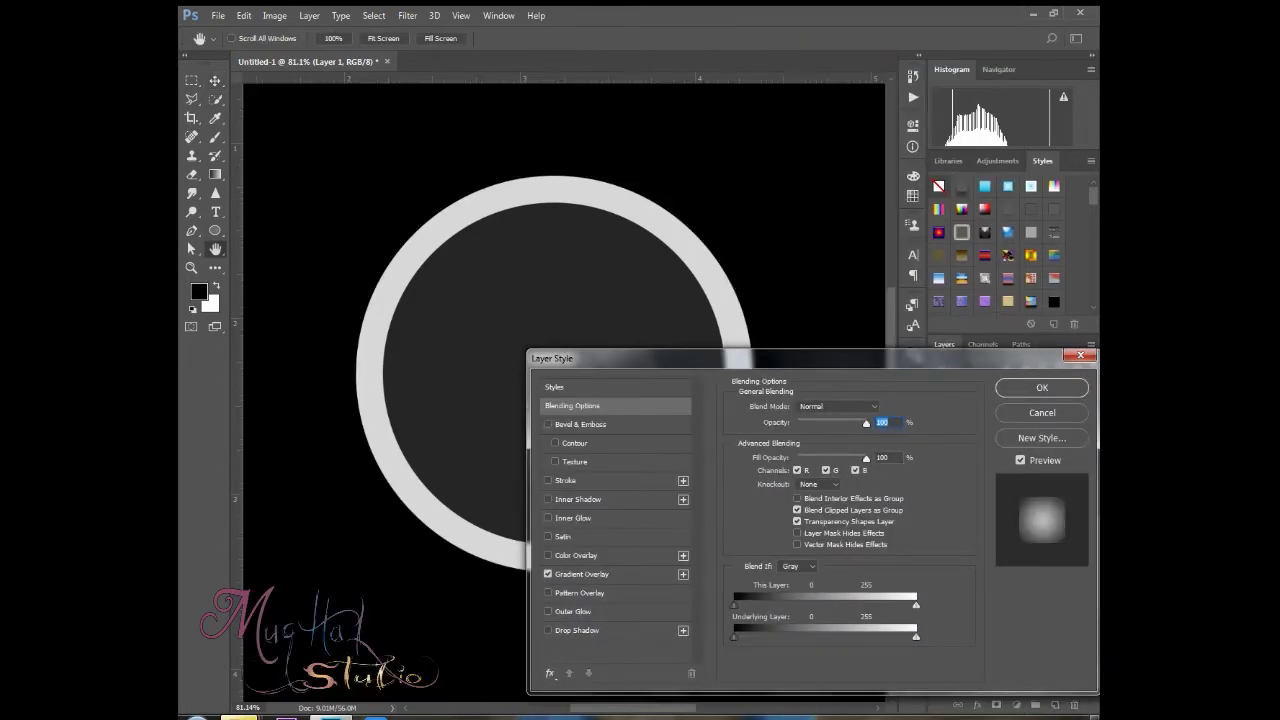
left_click(1042, 388)
key("Return")
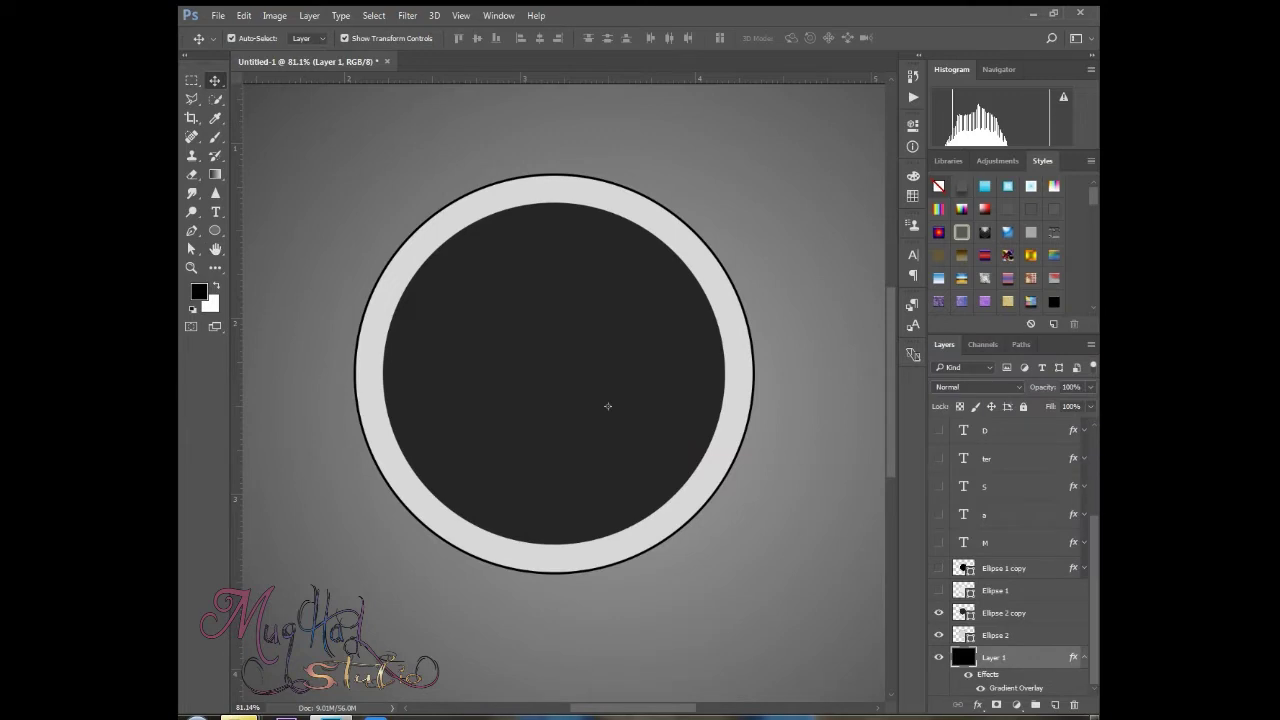
- Add a reversed radial black-and-white Gradient Overlay to the inner circle at 100% opacity and 150% scale
left_click(938, 613)
left_click(938, 613)
left_click(938, 613)
left_click(938, 612)
left_click(1012, 613)
right_click(1013, 613)
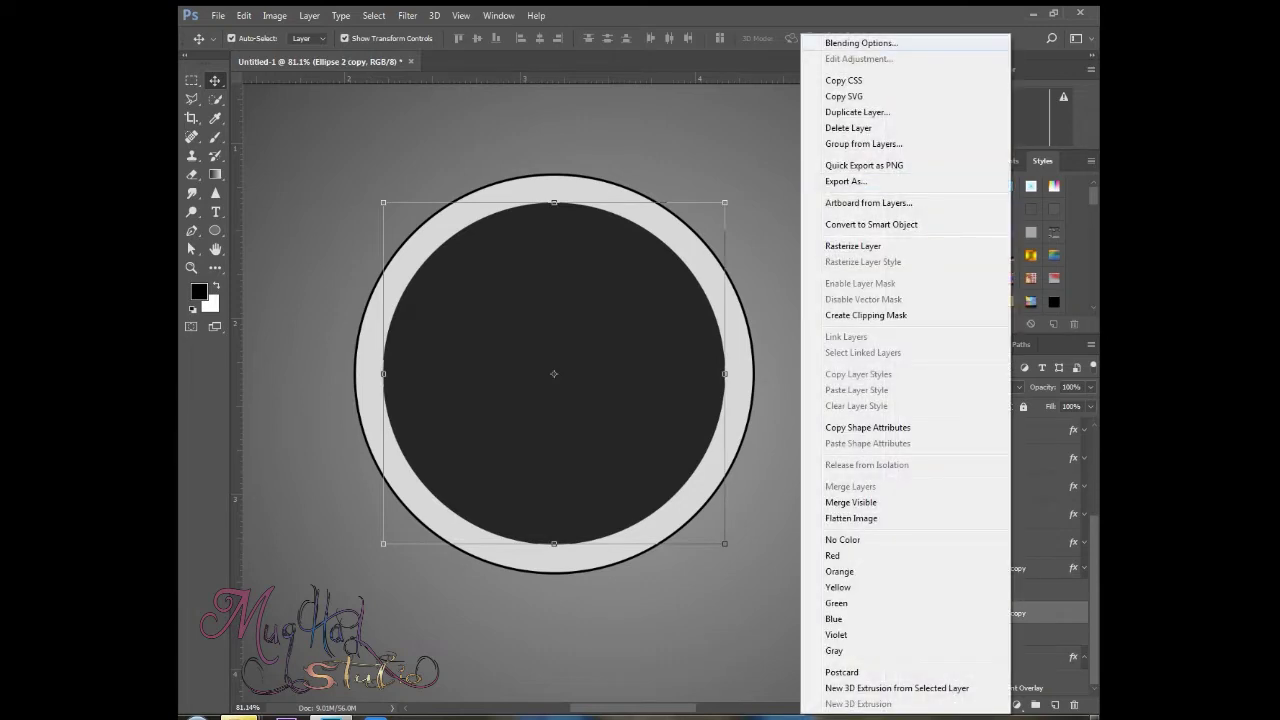
left_click(905, 43)
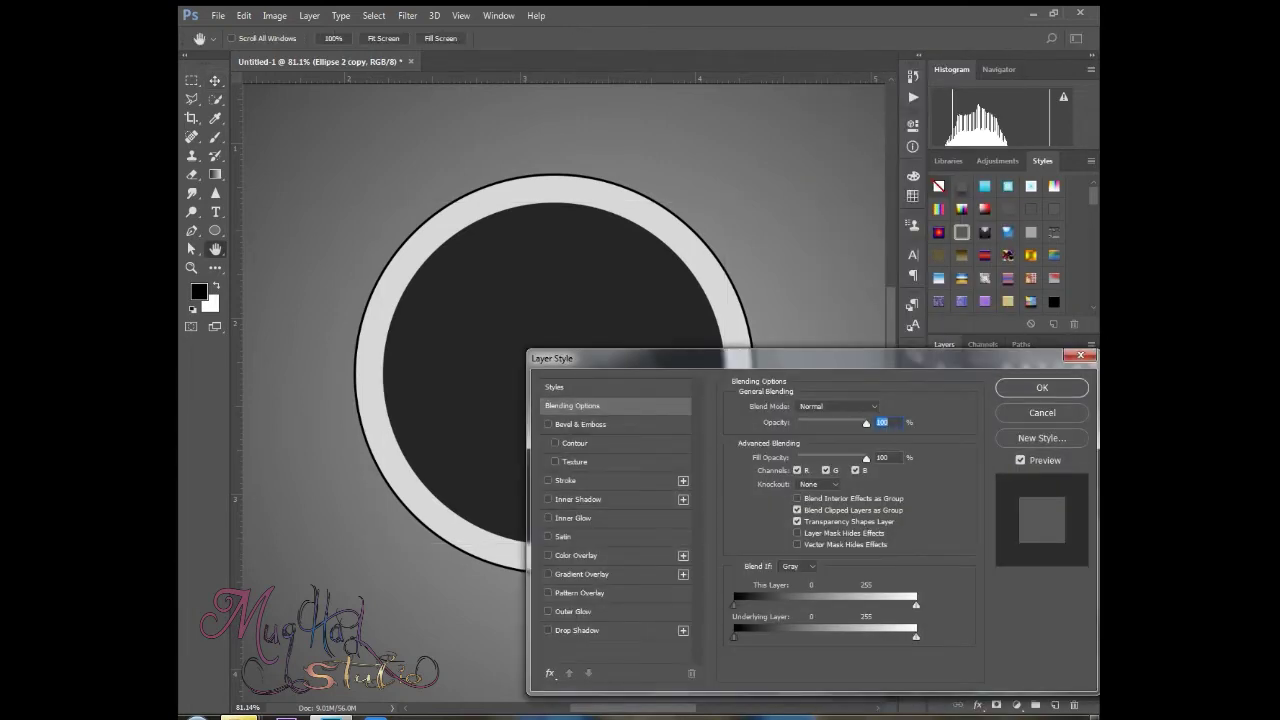
left_click(548, 574)
left_click(582, 574)
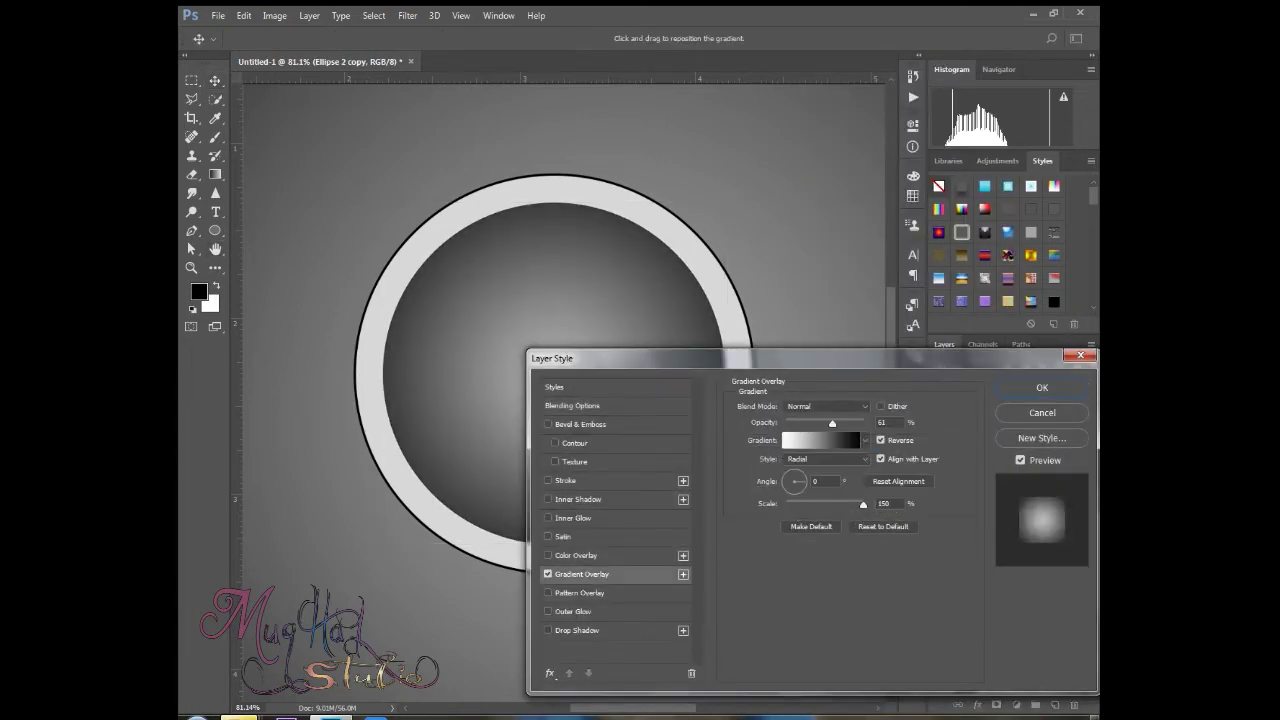
left_click_drag(832, 423, 863, 423)
left_click(1042, 387)
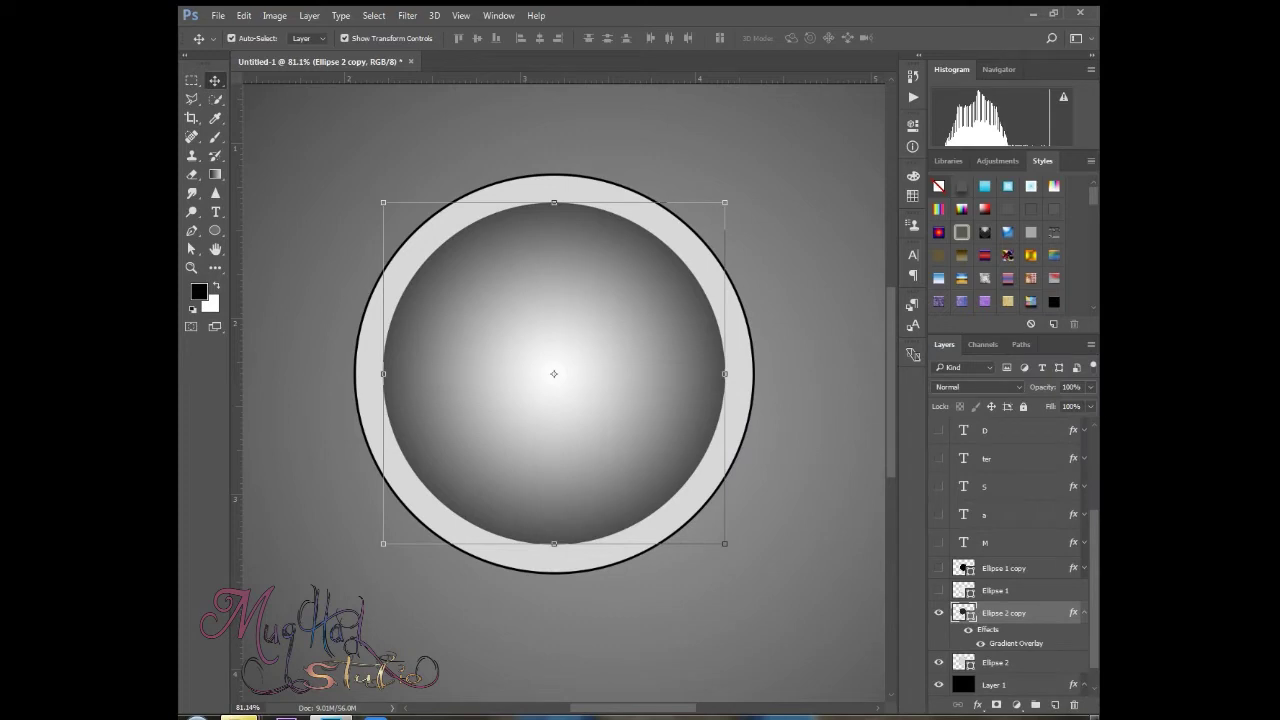
left_click(1090, 387)
mouse_move(1089, 405)
left_mouse_down()
mouse_move(1025, 405)
mouse_move(1089, 405)
left_mouse_up()
right_click(1073, 612)
left_click(950, 330)
- Lower the opacity of the inner circle's Gradient Overlay to about 62%
right_click(1009, 613)
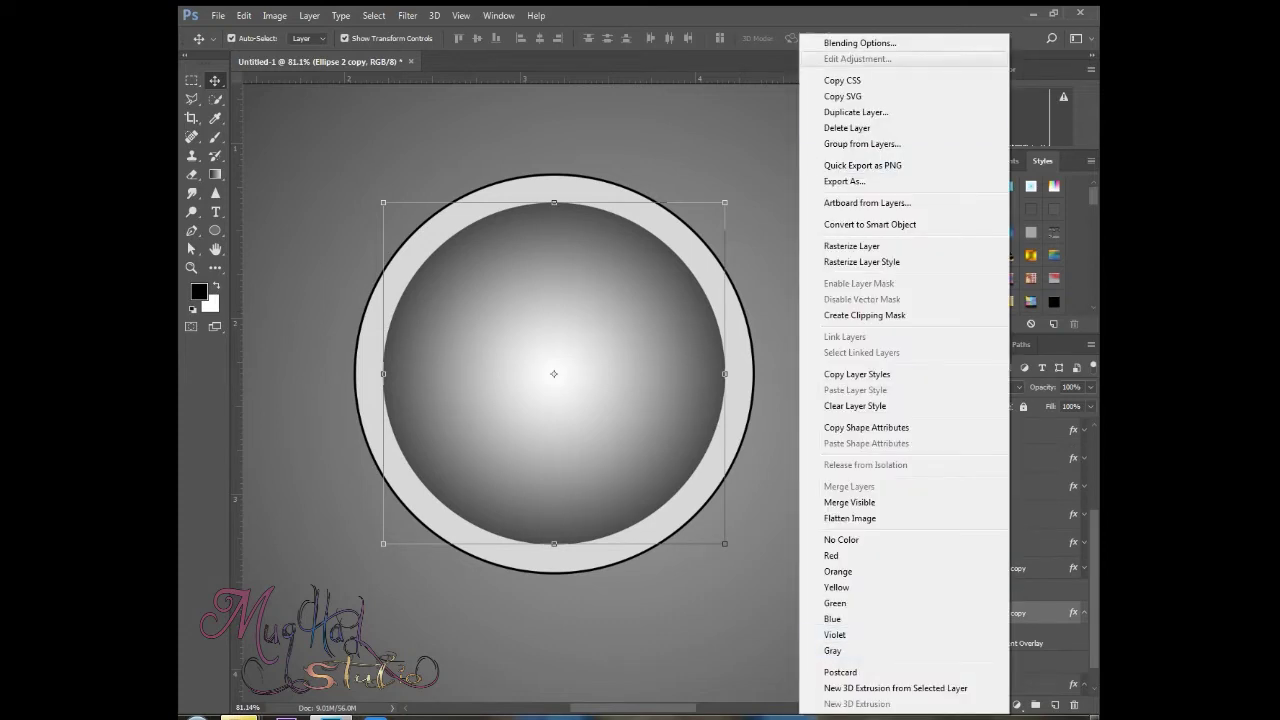
left_click(858, 43)
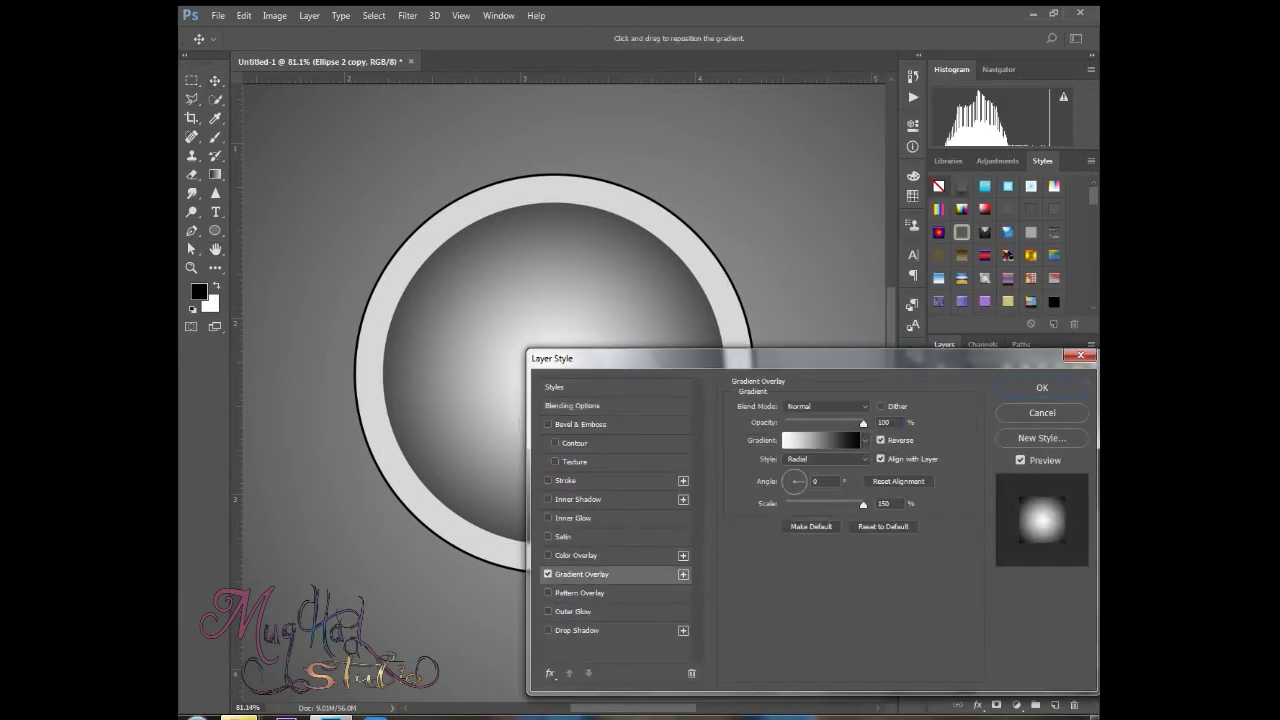
left_click_drag(863, 424, 833, 422)
left_click(1042, 388)
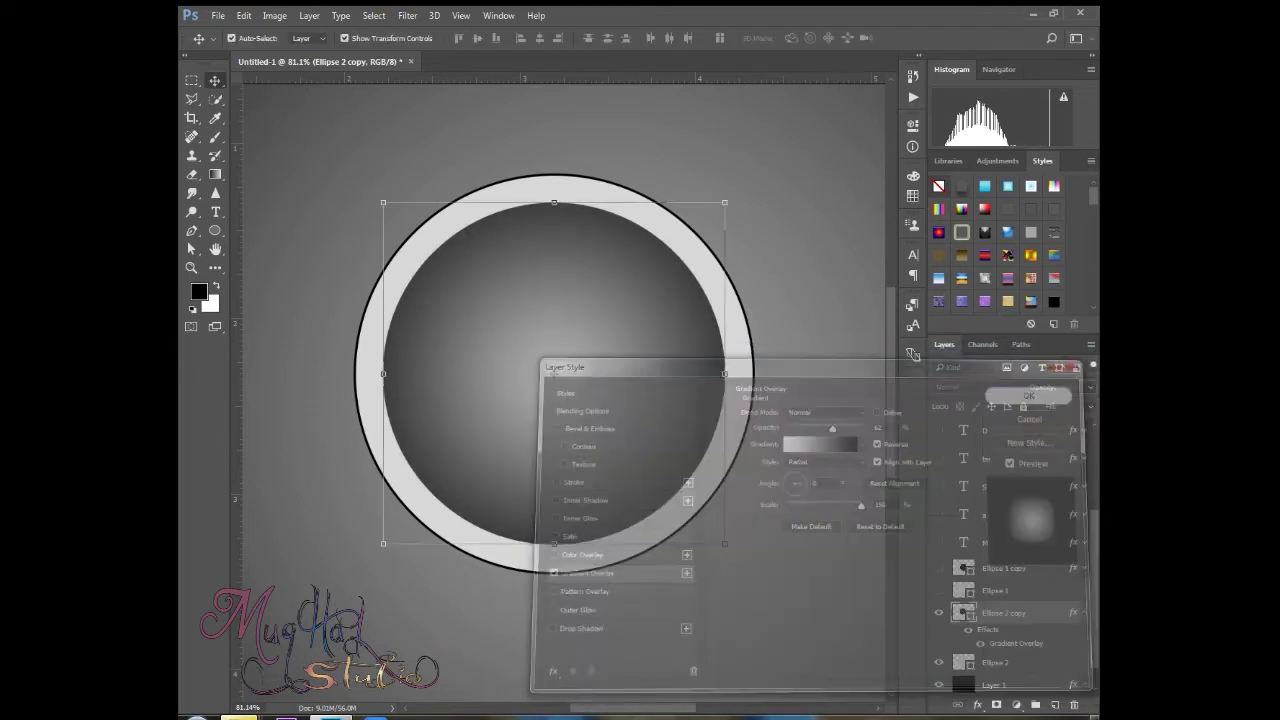
- Add the light gray text "DewAn" in the Blood Omen font at 39.85 pt inside the inner circle
scroll(597, 350, "up", 2)
left_click_drag(660, 375, 678, 374)
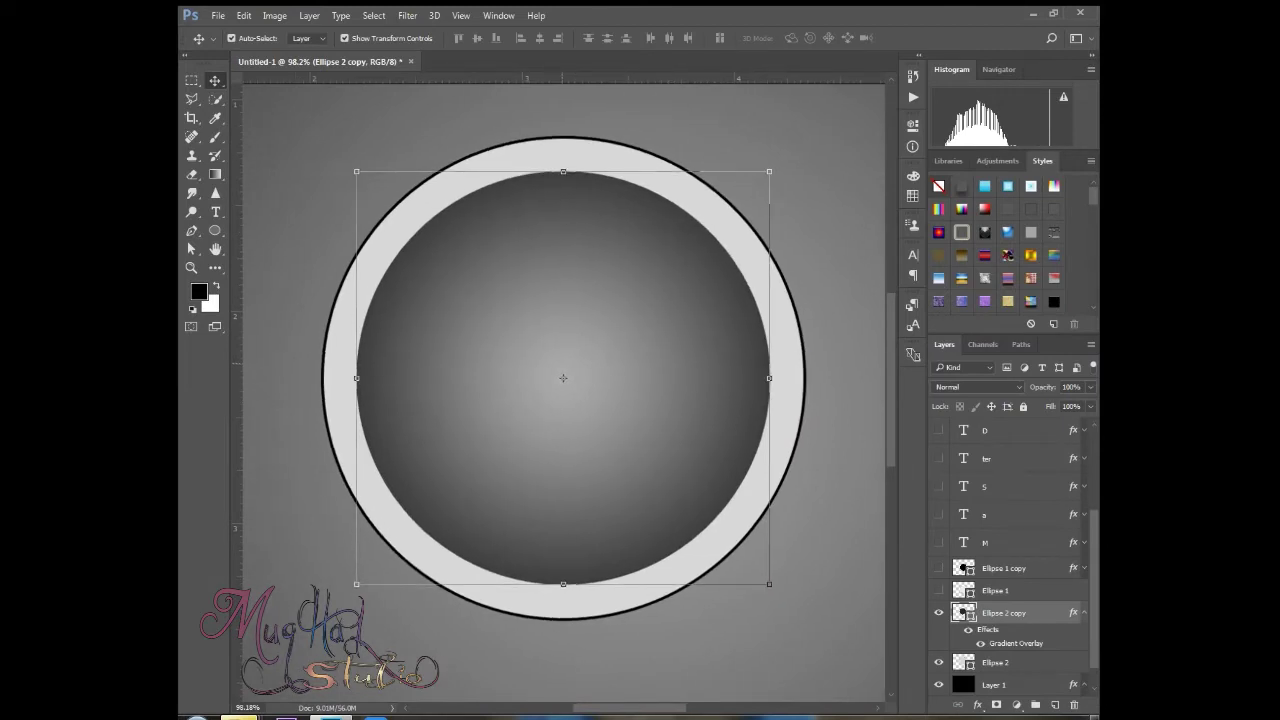
key("t")
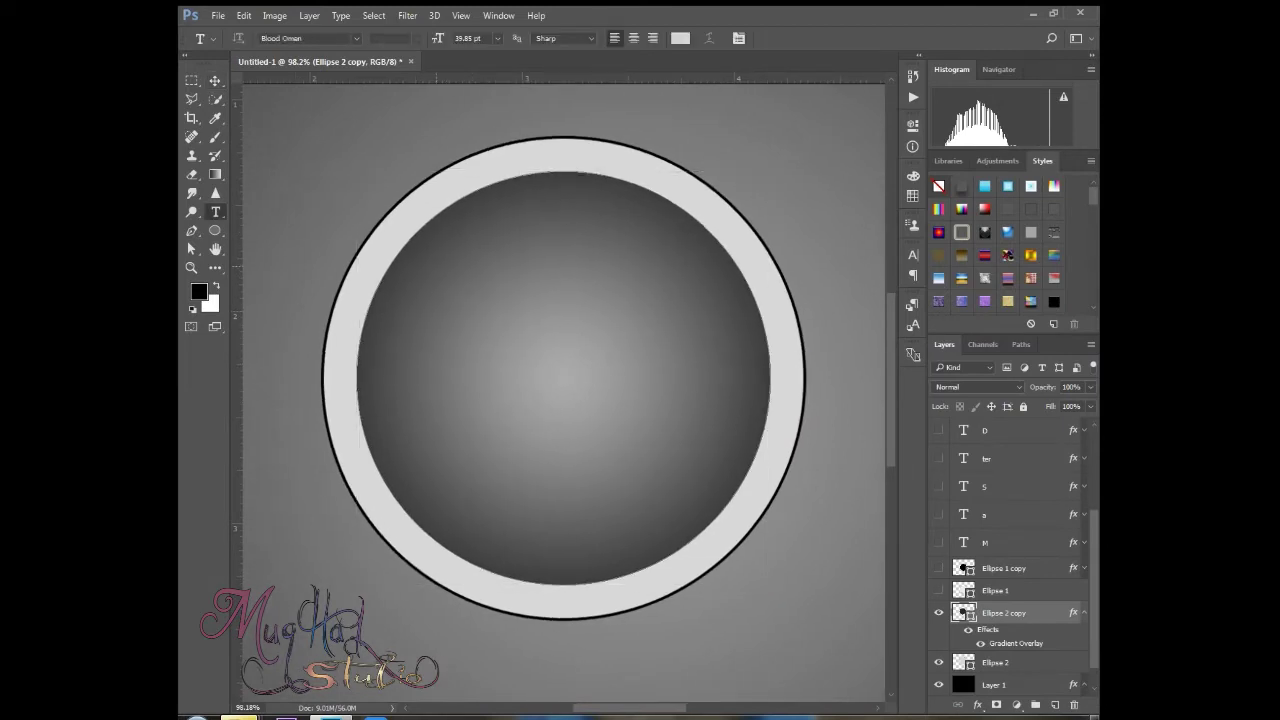
left_click(544, 324)
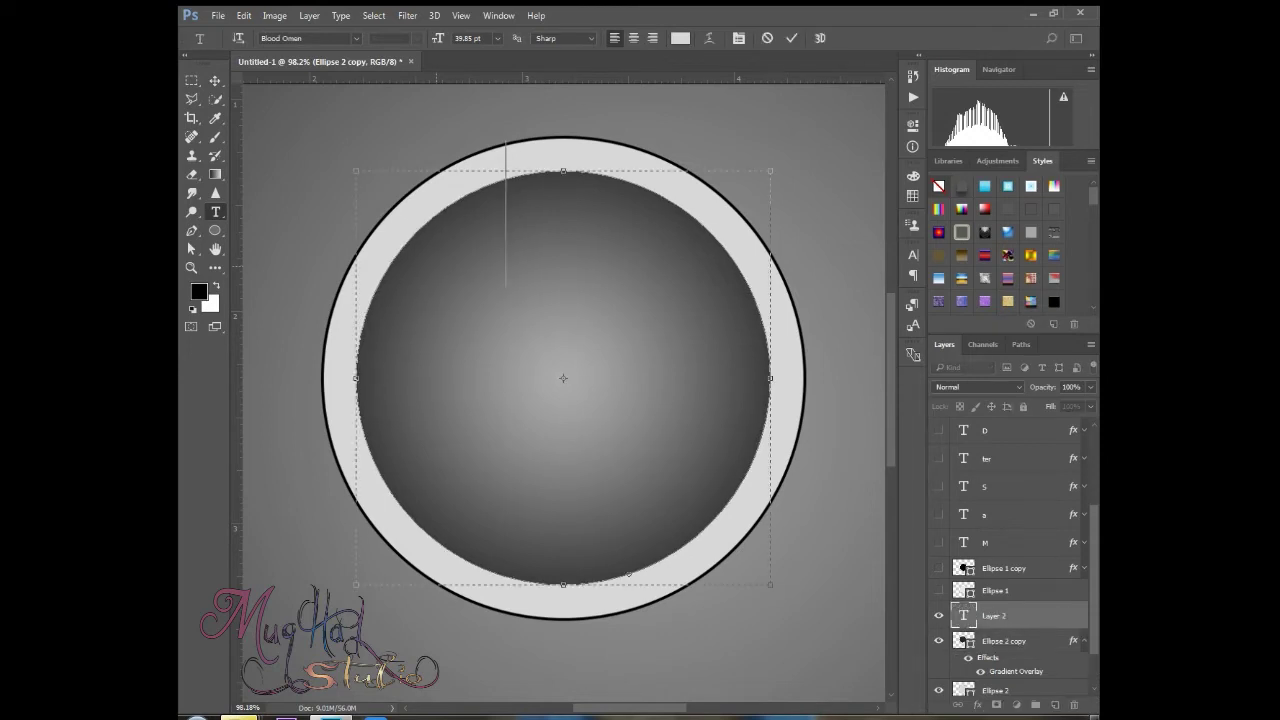
type("P")
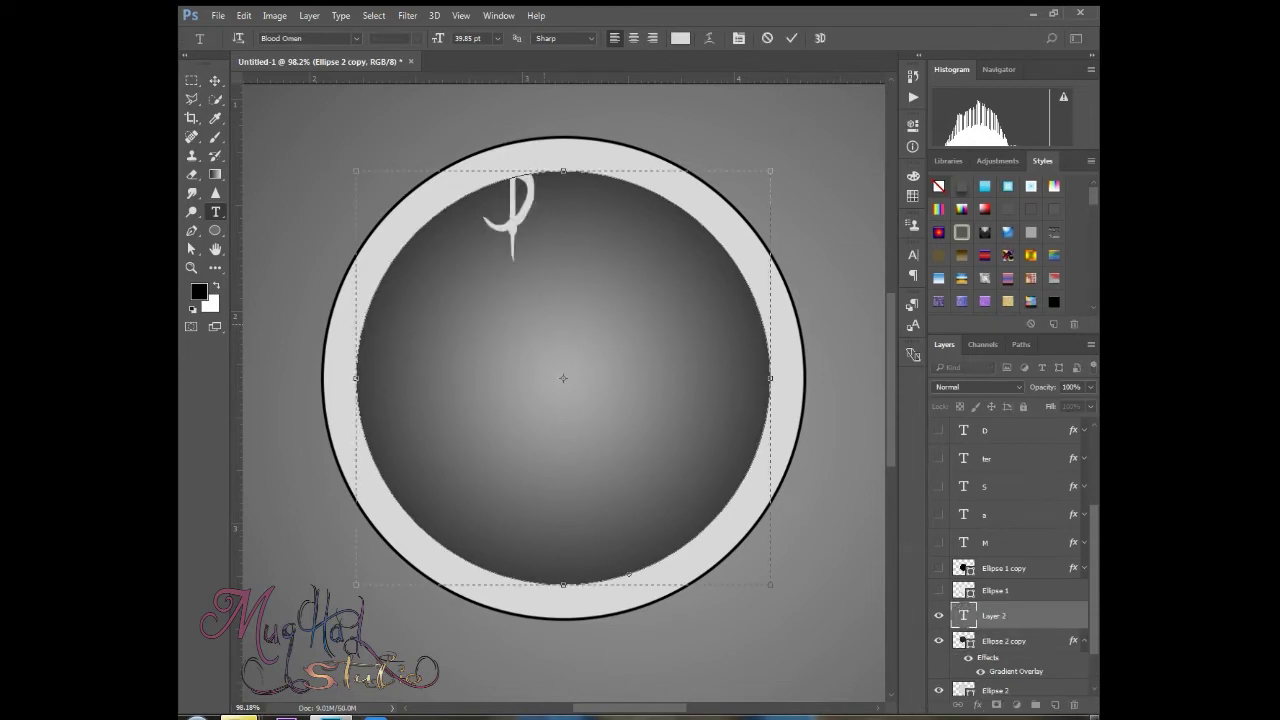
type(" ewa")
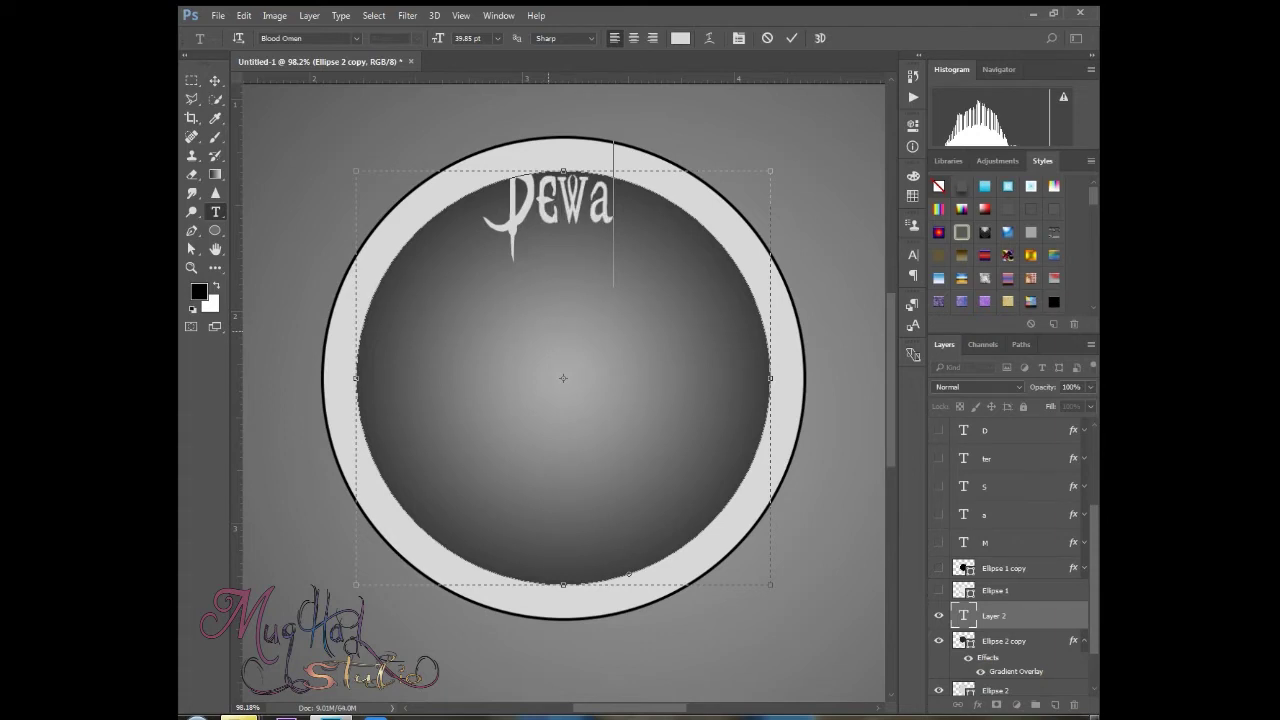
key("BackSpace")
type("A")
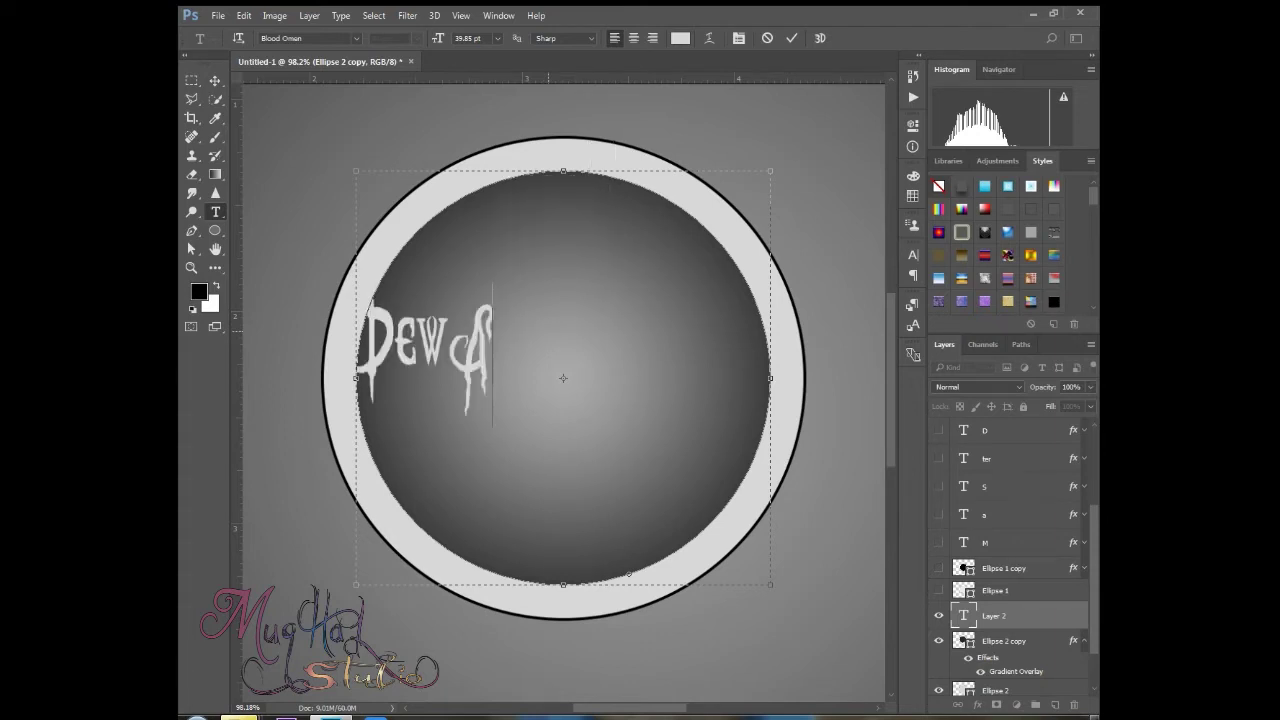
type("N")
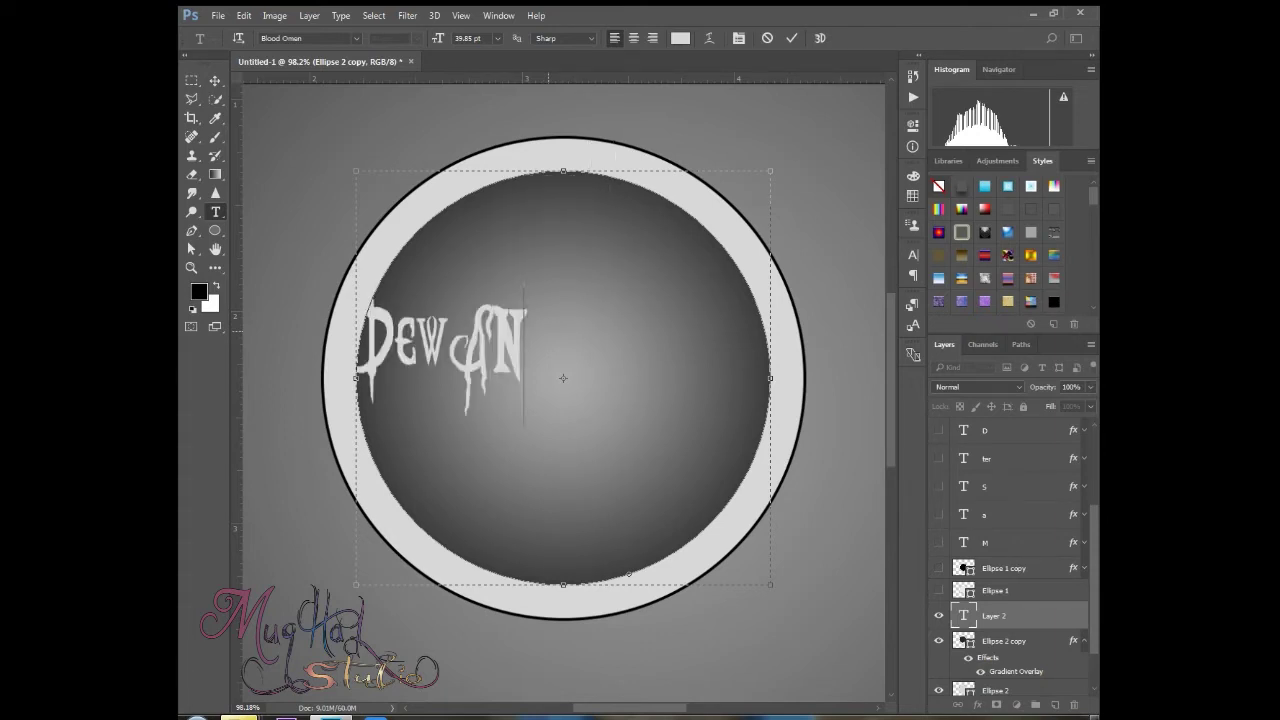
key("BackSpace")
type("n")
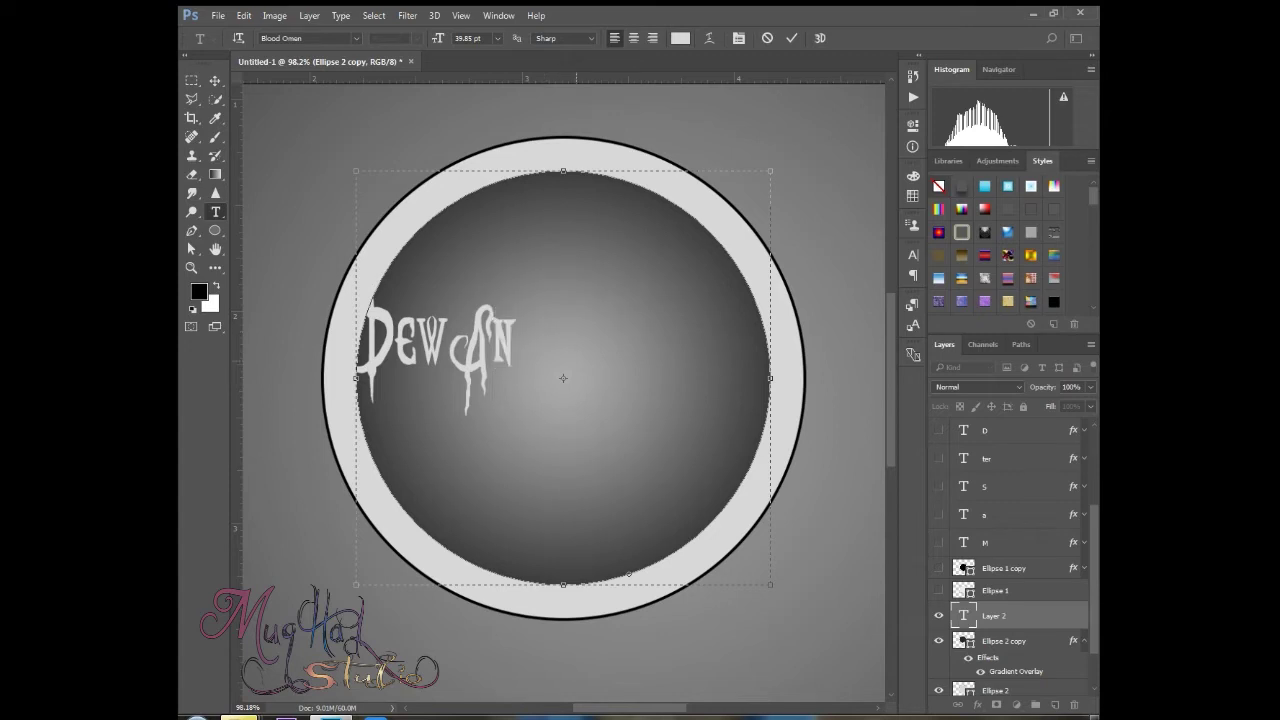
left_click_drag(770, 378, 806, 382)
key("ctrl+z")
type("t")
key("BackSpace")
- Move the "DewAn" text into the upper part of the inner circle and scale it to about 125% width and 99% height
left_click(215, 80)
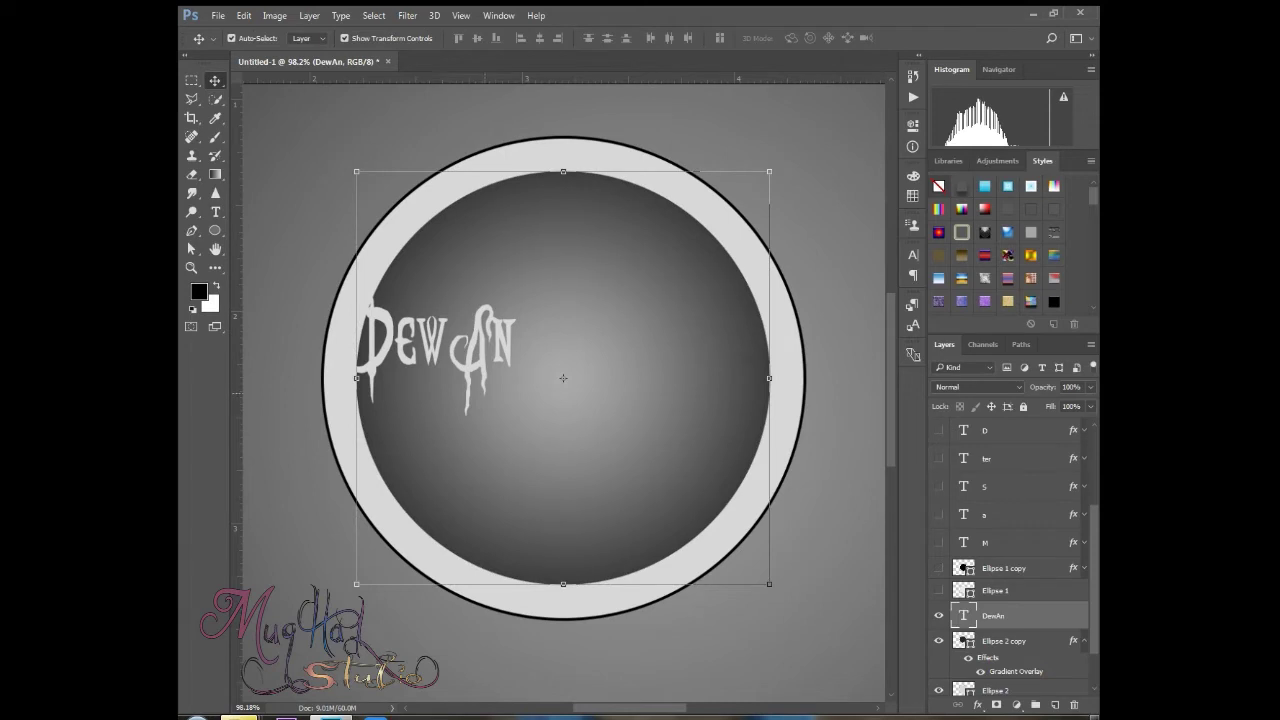
left_click_drag(505, 334, 592, 286)
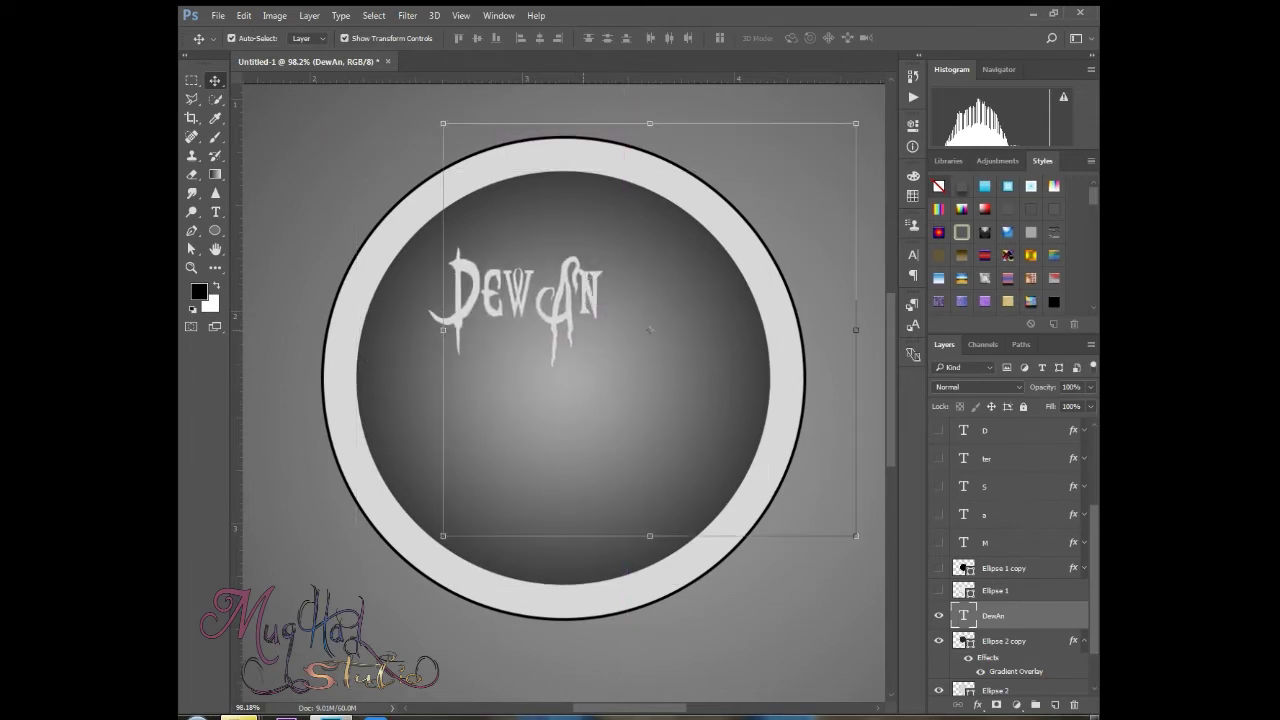
scroll(650, 329, "down", 1)
left_click_drag(831, 518, 886, 507)
scroll(598, 404, "down", 1)
left_click_drag(600, 403, 571, 407)
scroll(832, 480, "up", 2)
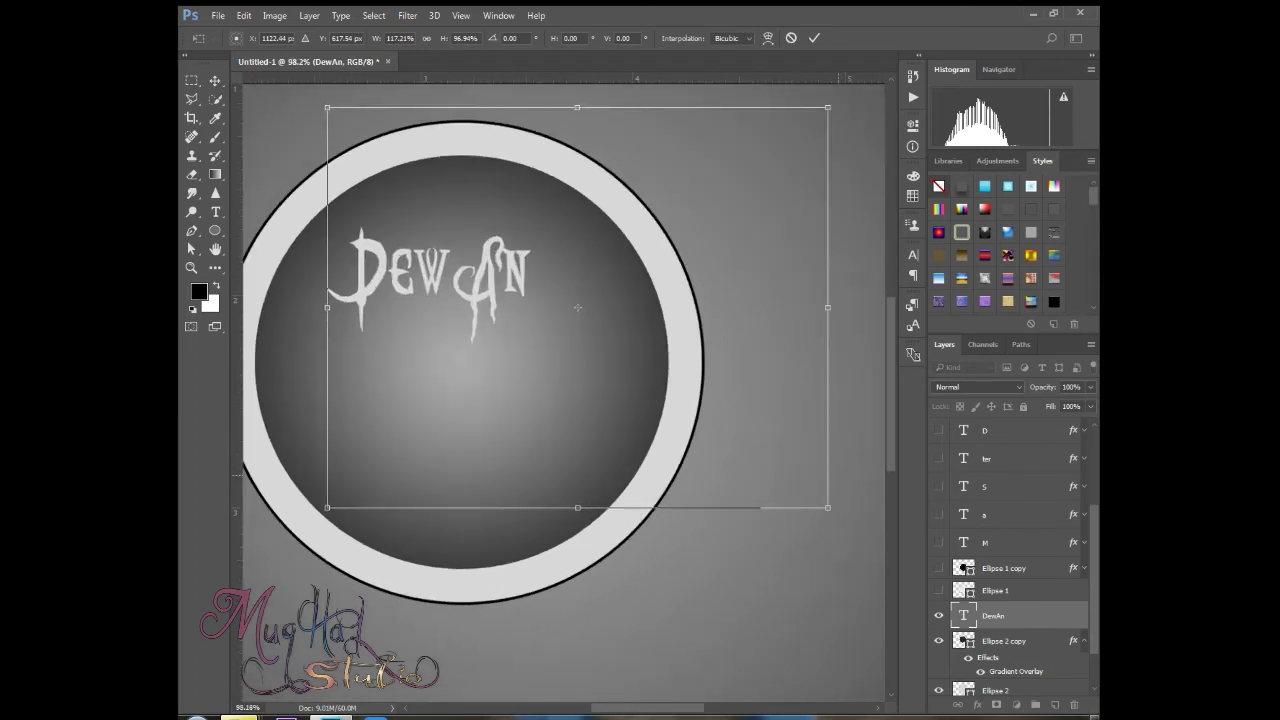
left_click_drag(827, 507, 863, 514)
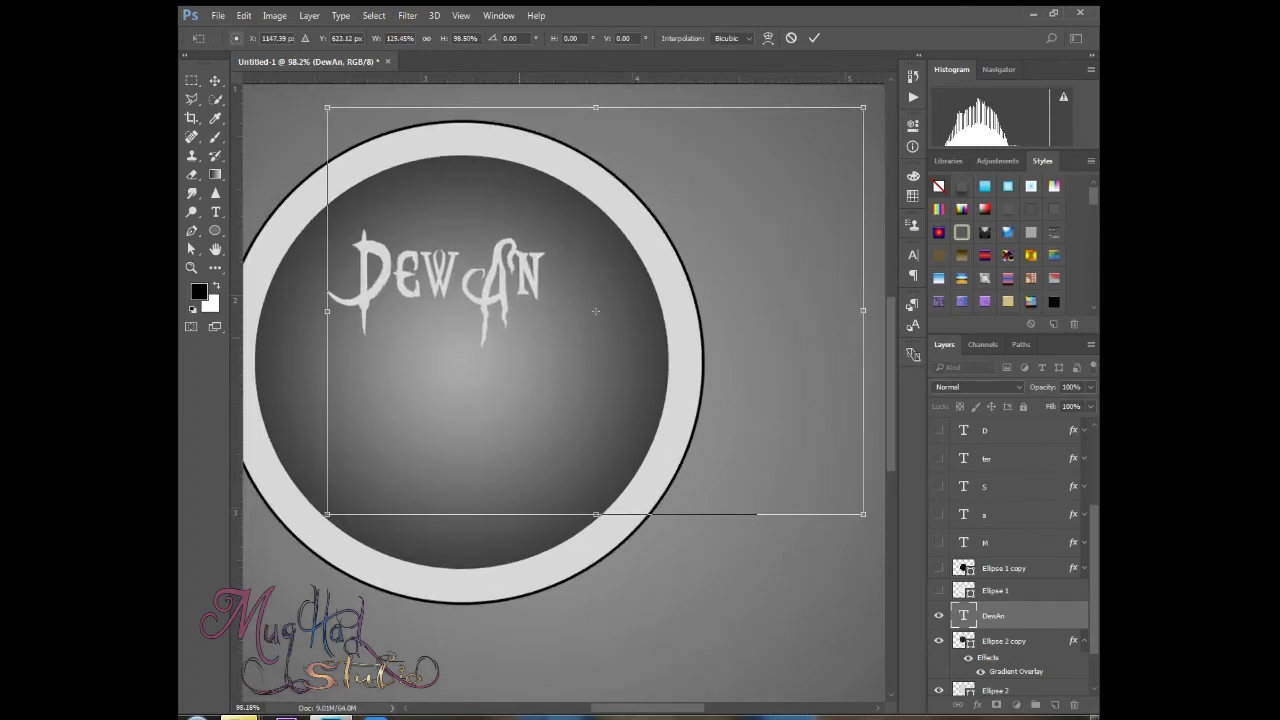
- Widen the "DewAn" text to about 166% of its width and position it across the upper part of the inner circle
left_click_drag(327, 311, 280, 311)
left_click_drag(864, 312, 916, 312)
scroll(480, 303, "down", 1)
left_click_drag(428, 386, 567, 400)
left_click_drag(695, 323, 729, 314)
left_click_drag(413, 311, 393, 311)
left_click_drag(499, 297, 512, 250)
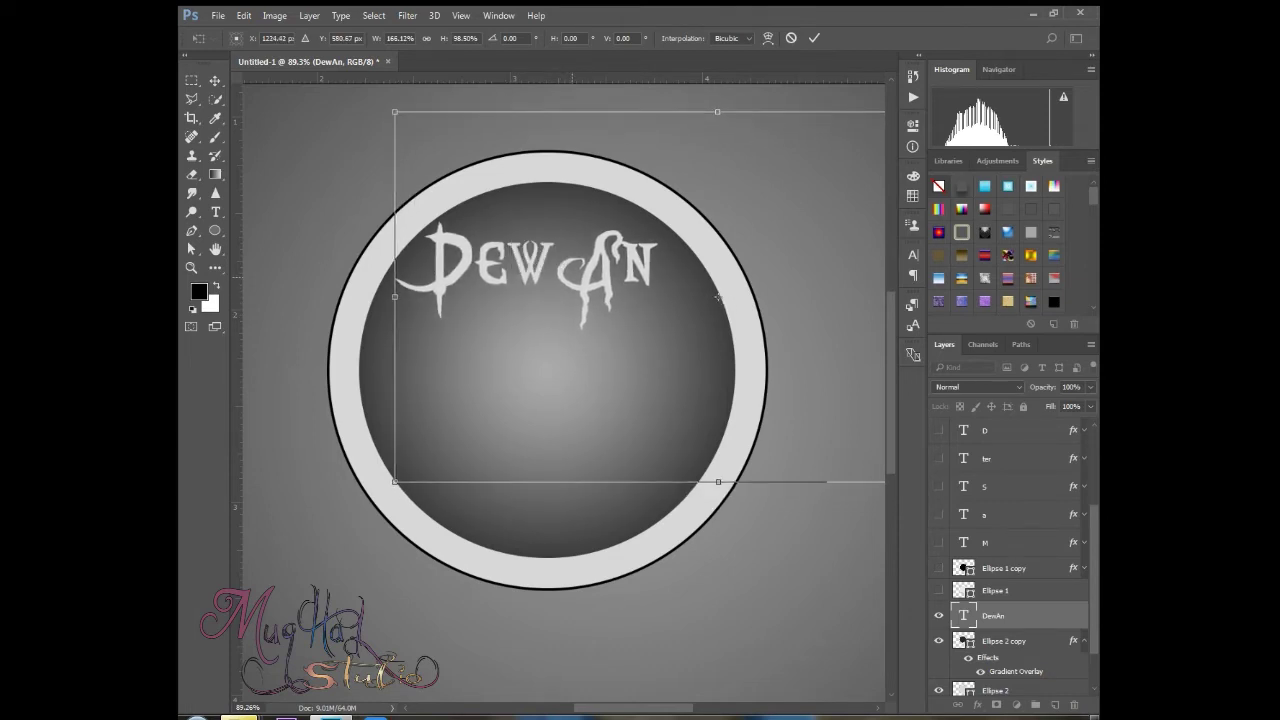
key("Return")
scroll(517, 313, "up", 1)
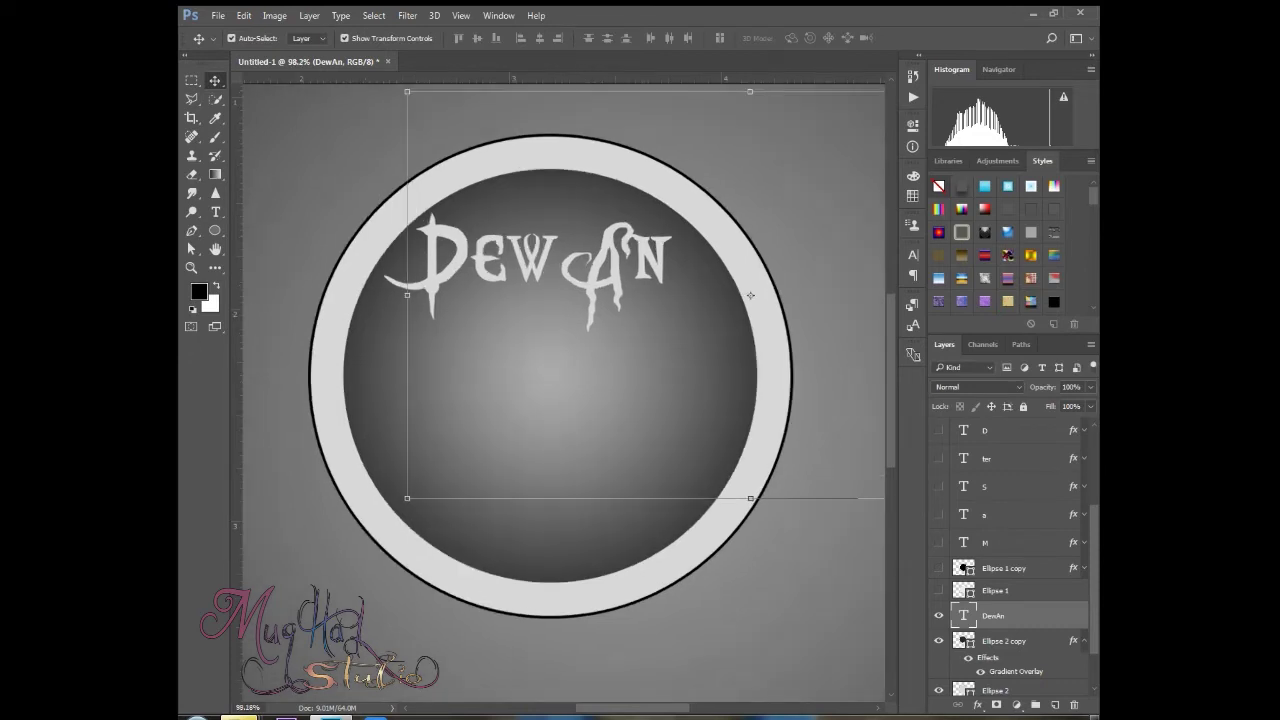
- Turn off Bevel & Emboss on the "DewAn" text and give it a black 2 px inside Stroke
right_click(1022, 616)
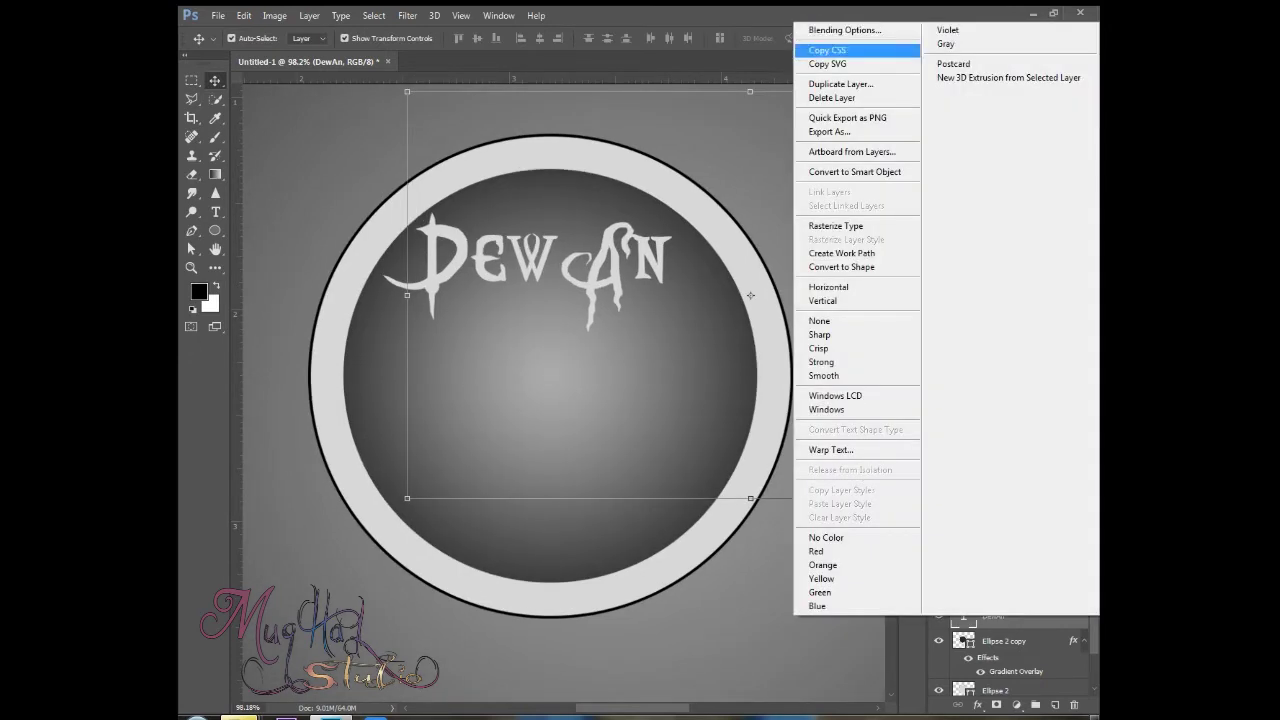
left_click(846, 31)
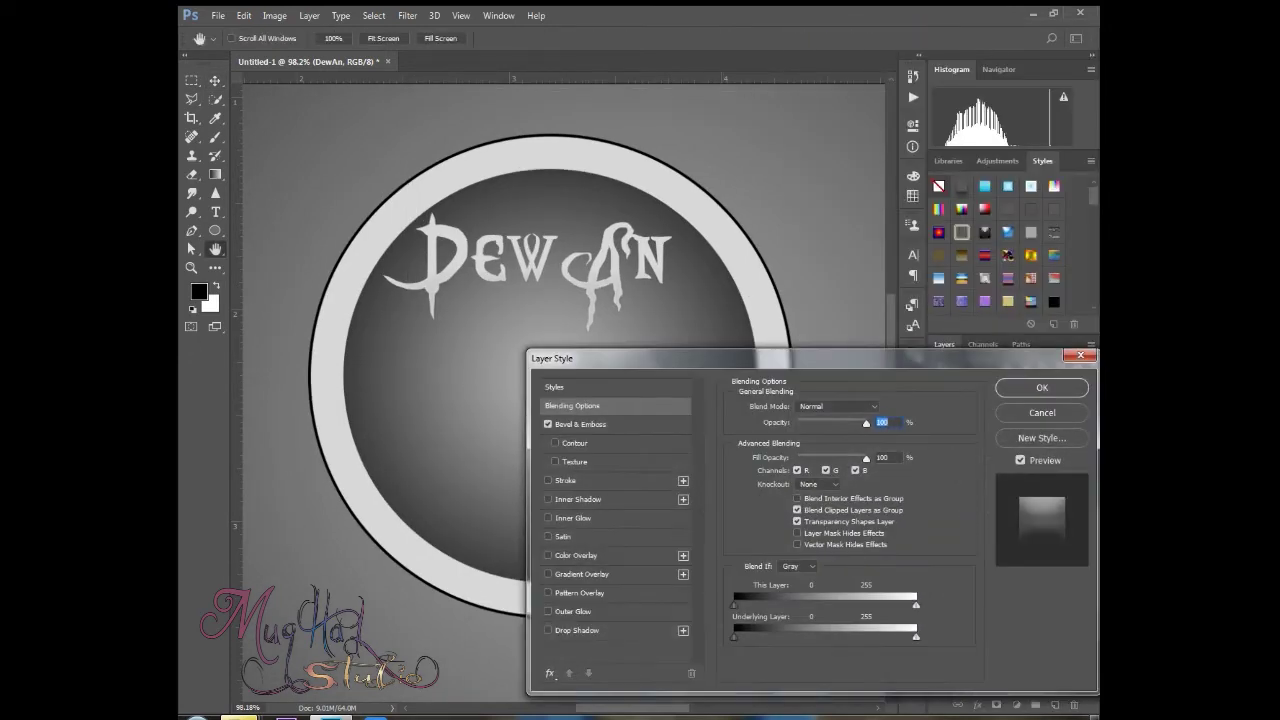
left_click(548, 425)
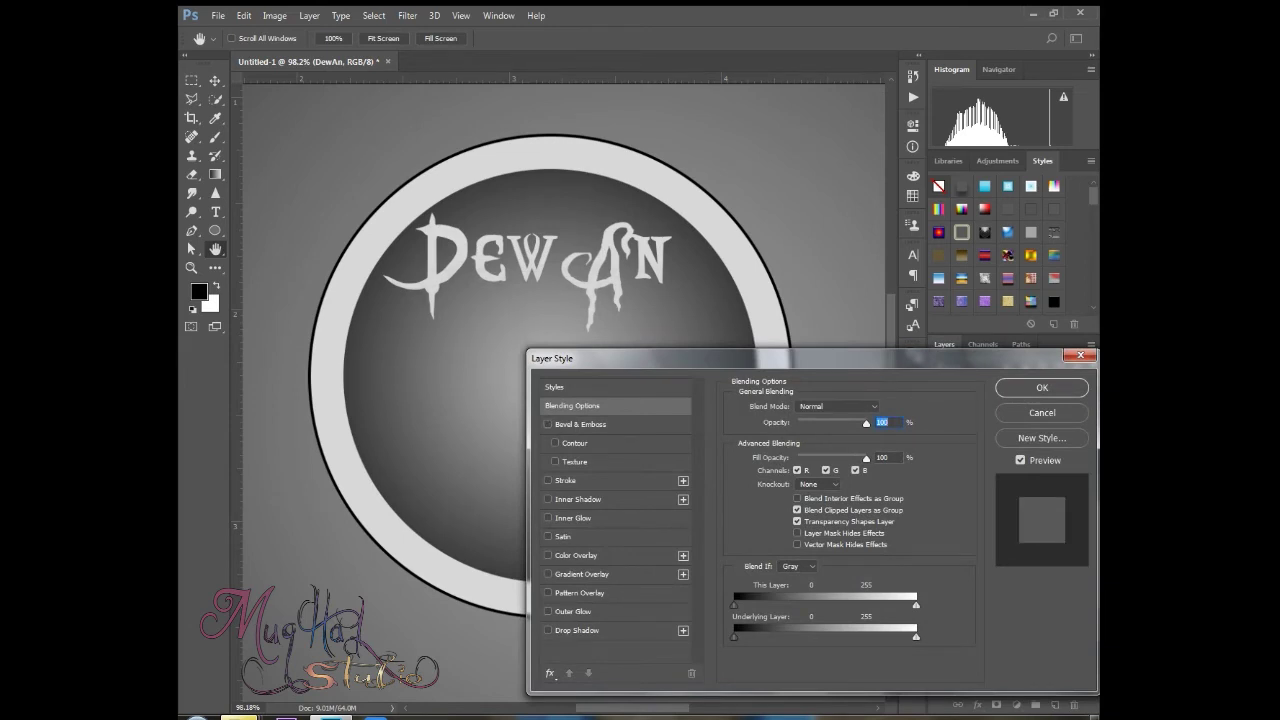
left_click(547, 480)
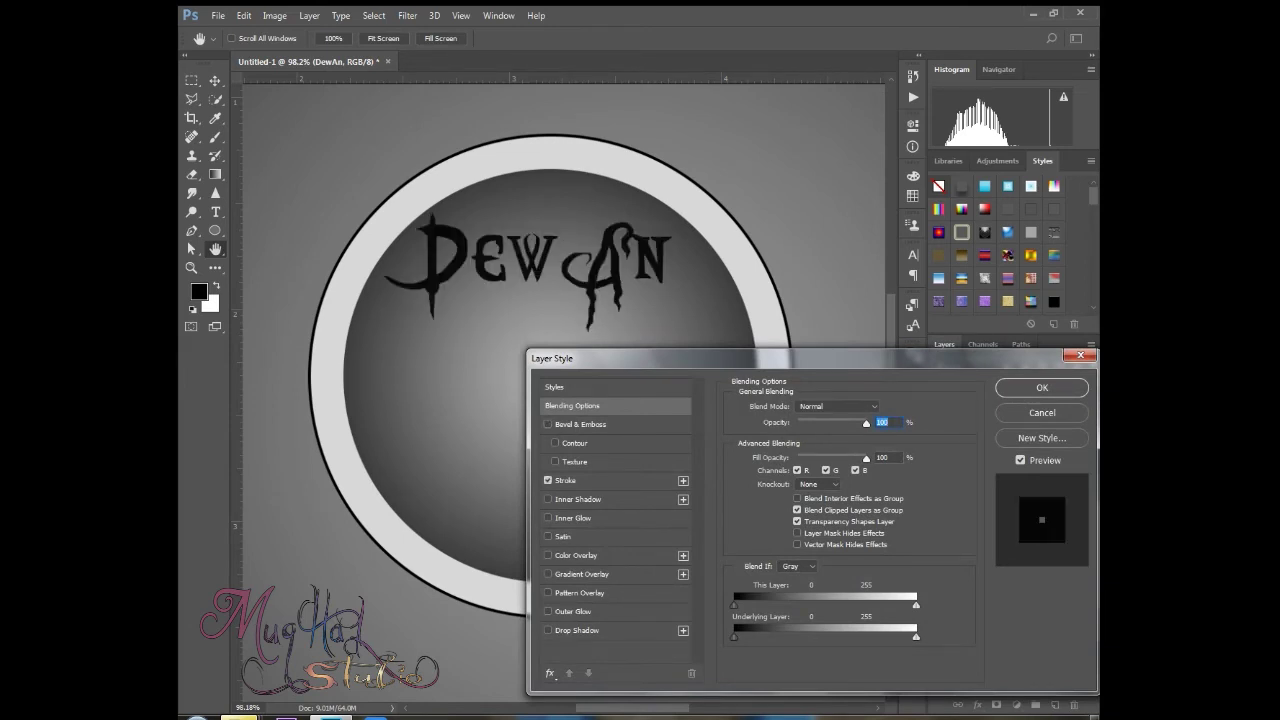
left_click(567, 481)
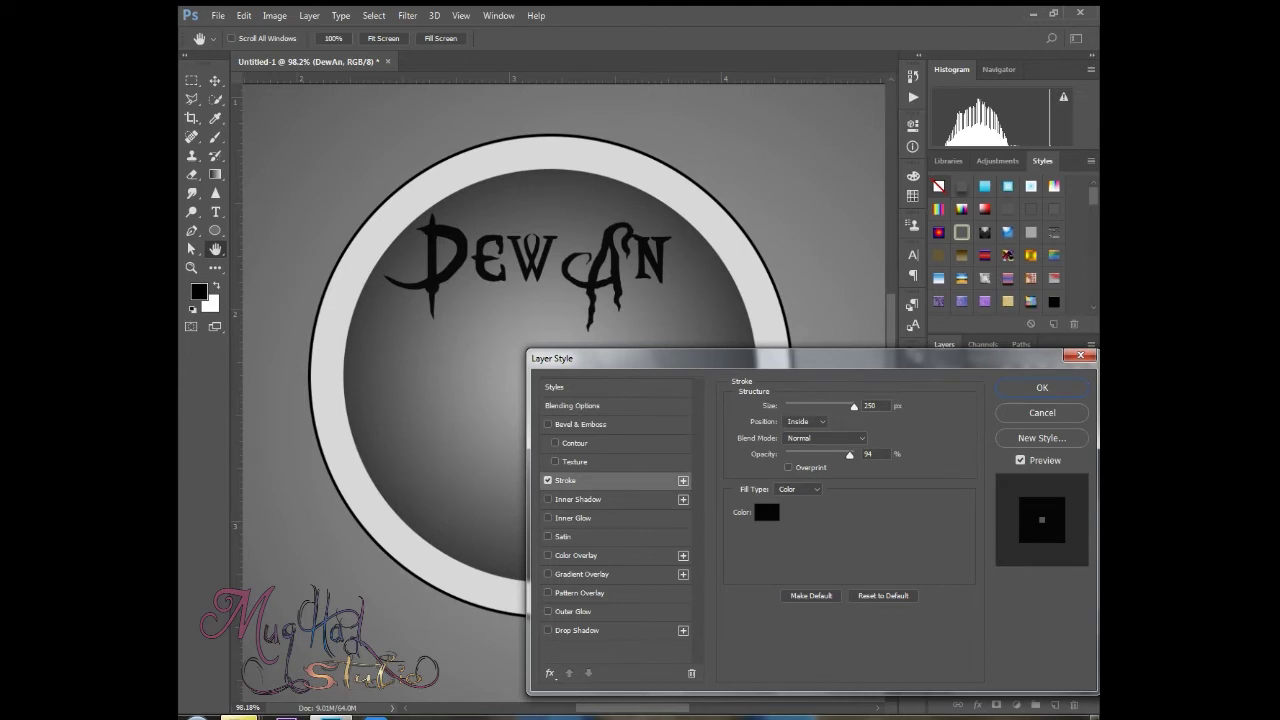
double_click(870, 406)
type("2")
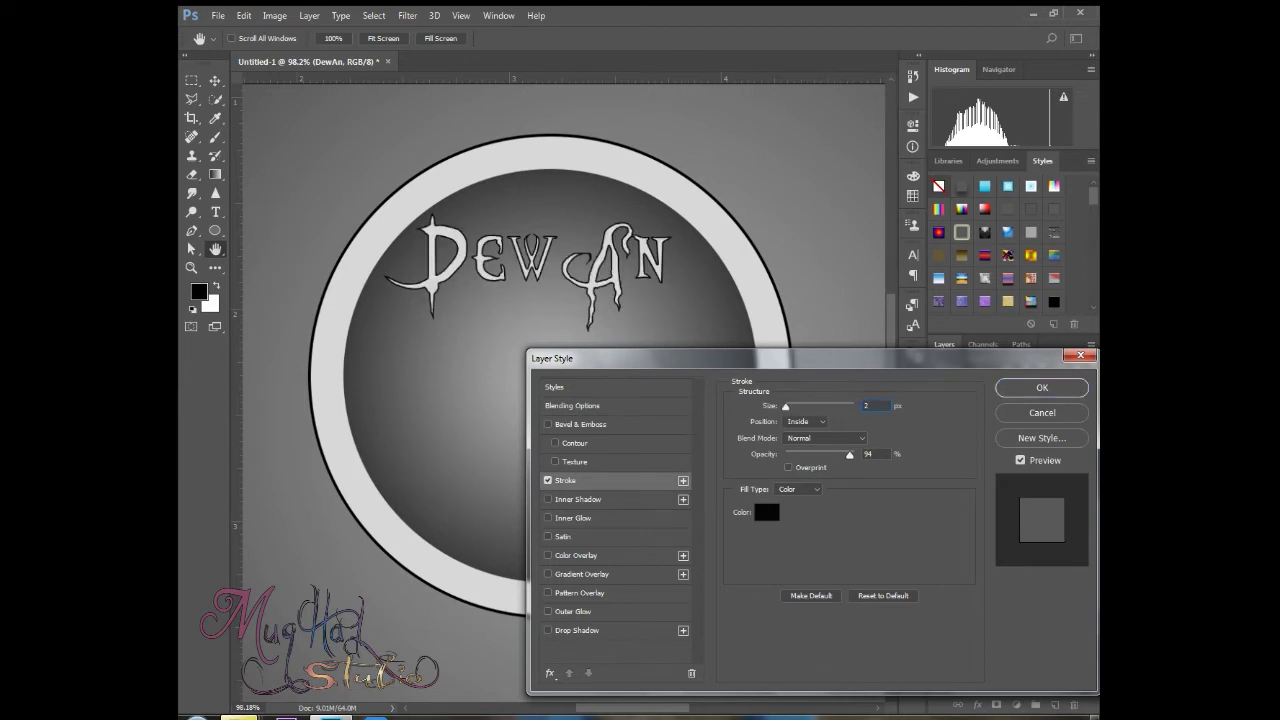
left_click(1042, 388)
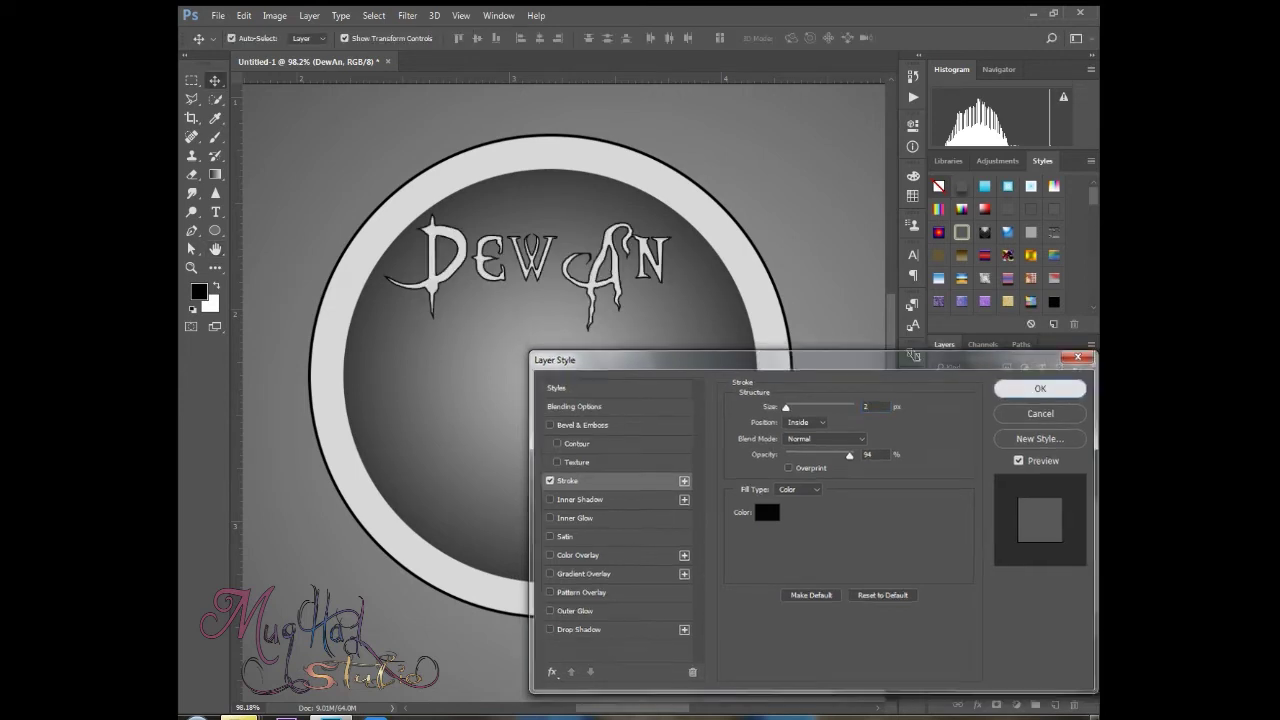
left_click(508, 415)
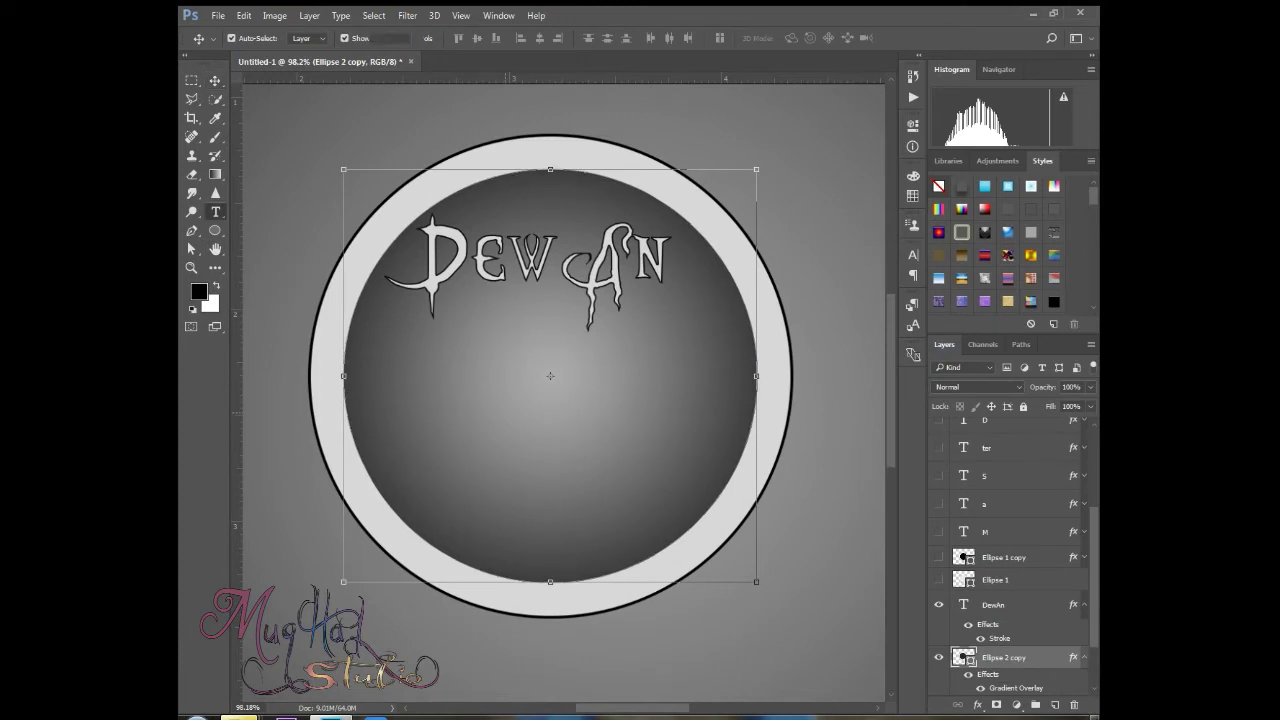
key("t")
left_click(615, 572)
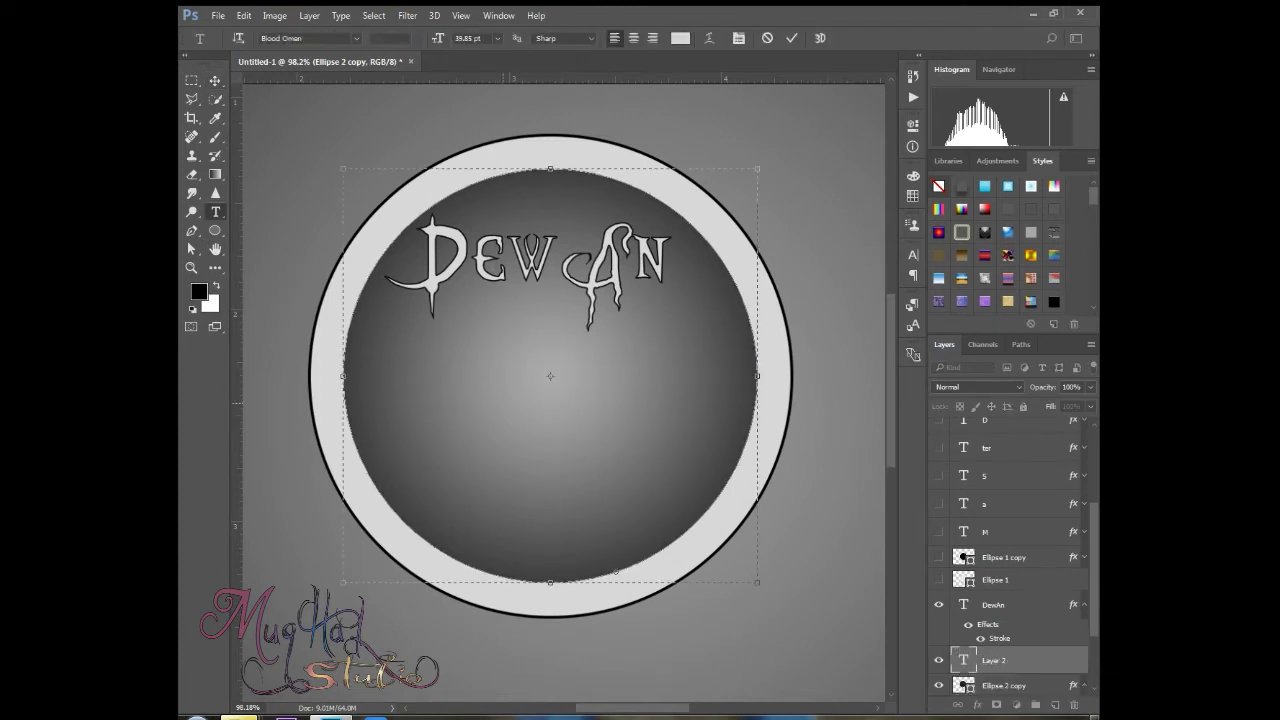
key("Escape")
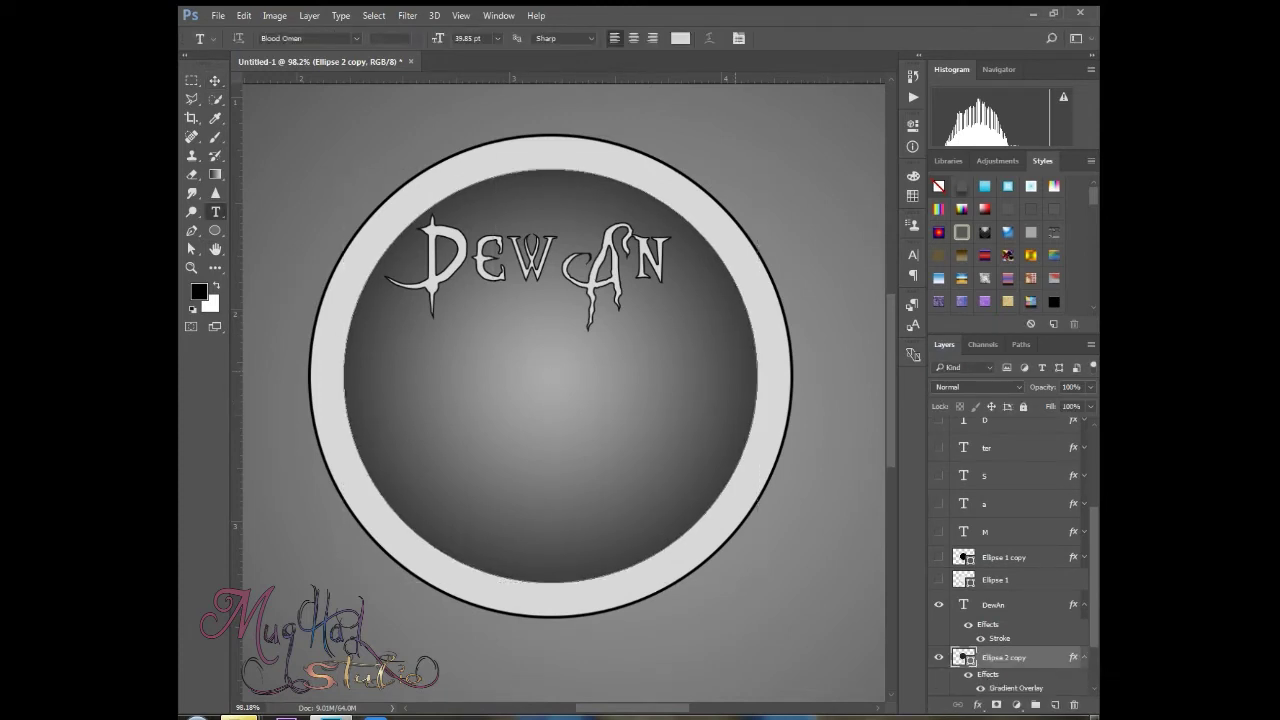
left_click(615, 572)
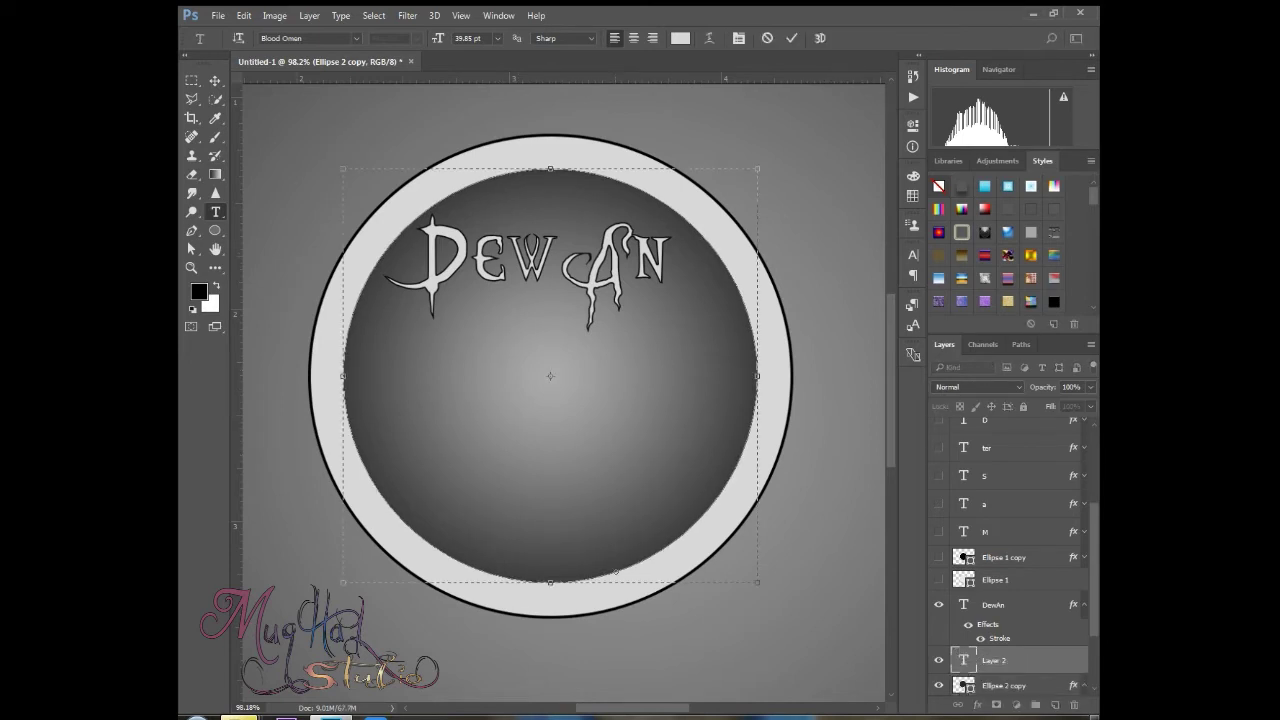
scroll(693, 306, "up", 5)
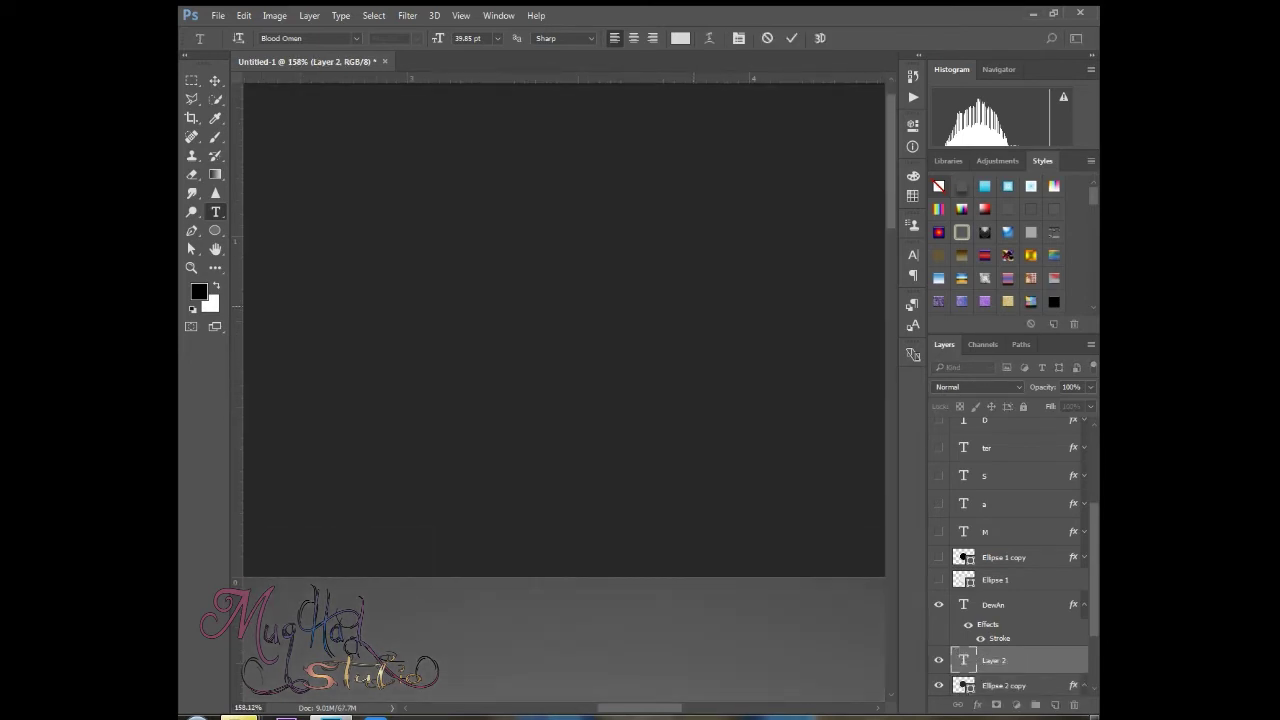
scroll(615, 572, "down", 1)
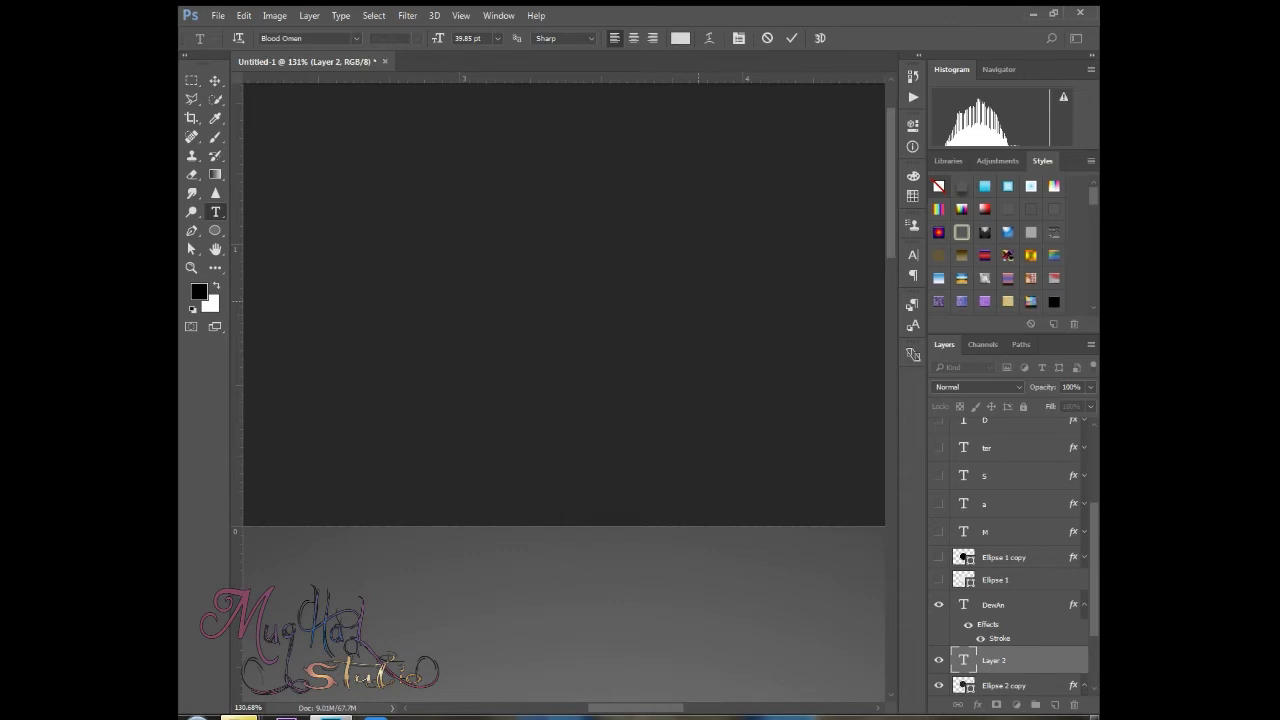
key("ctrl+0")
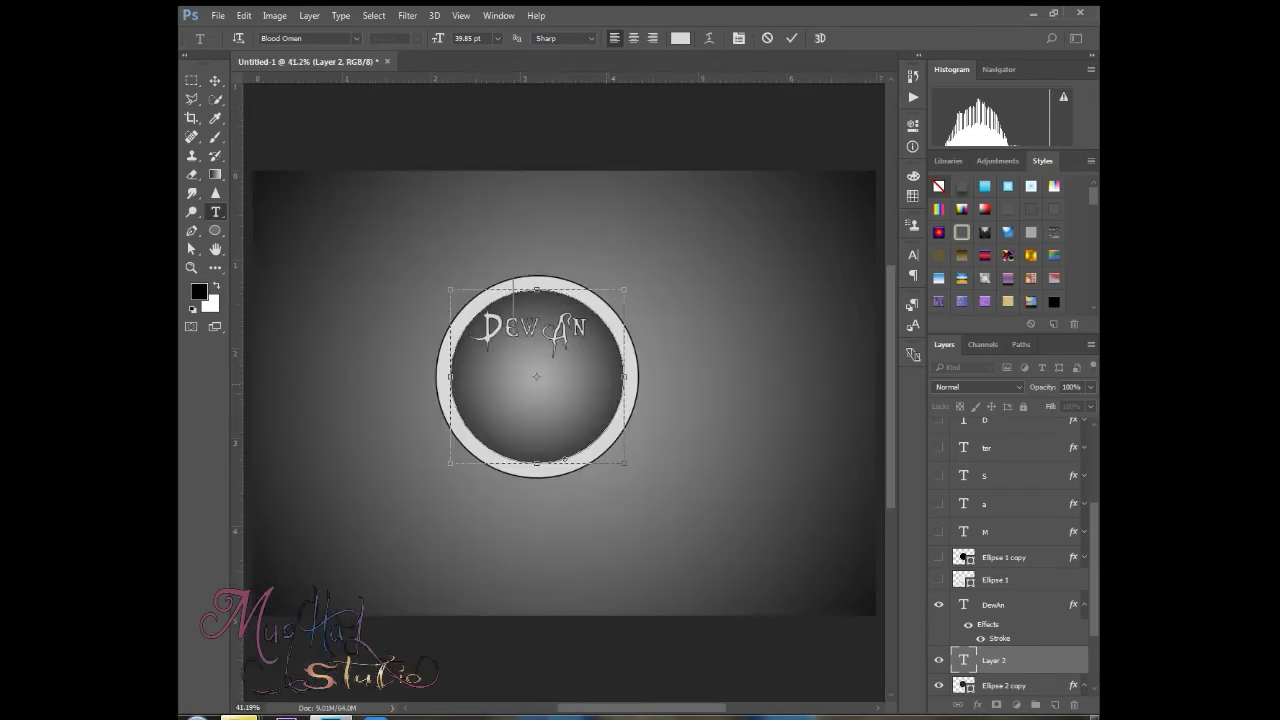
key("Escape")
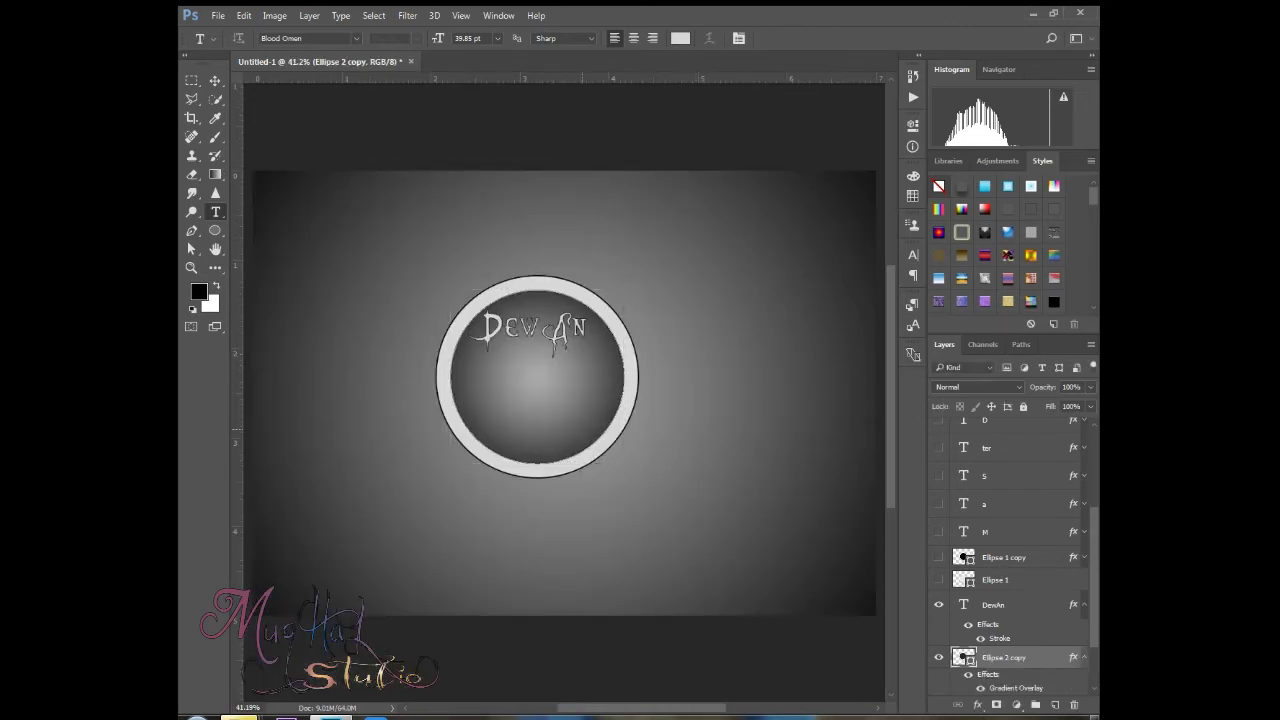
- Add the light gray text "Satatus" in the Blood Omen font on the background beside the emblem
left_click(677, 380)
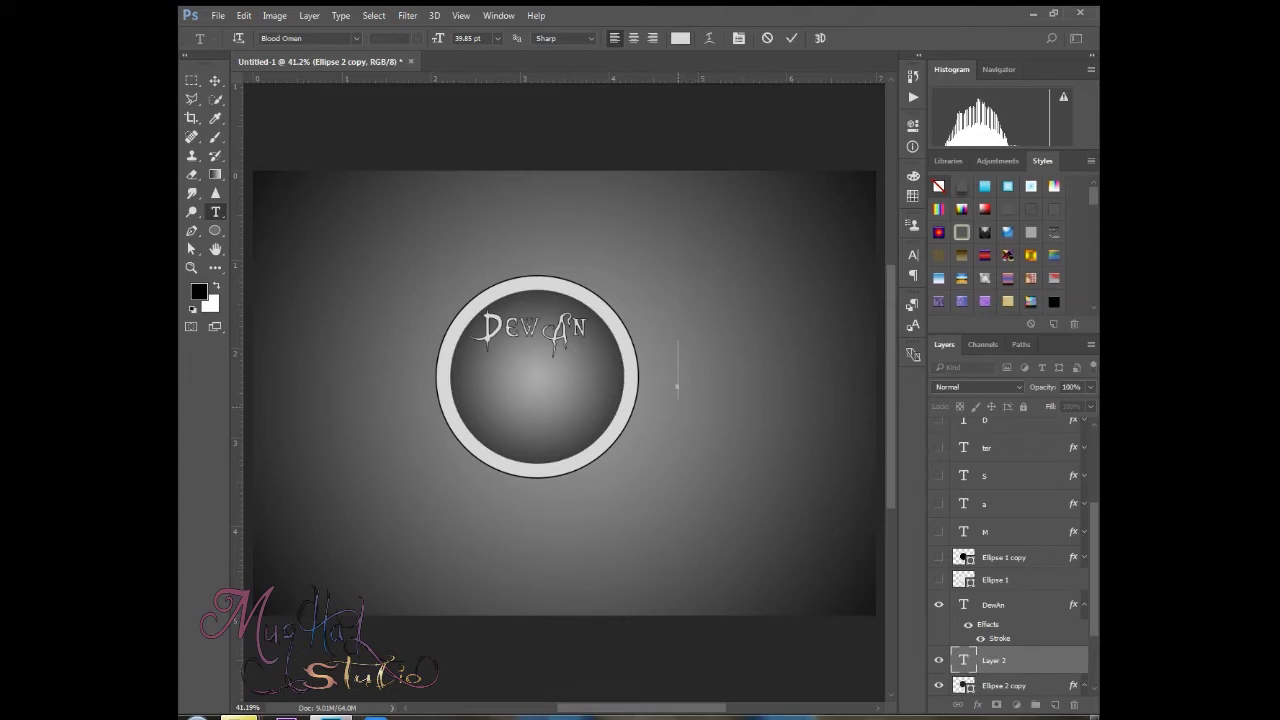
type("Satatus")
scroll(657, 364, "up", 3)
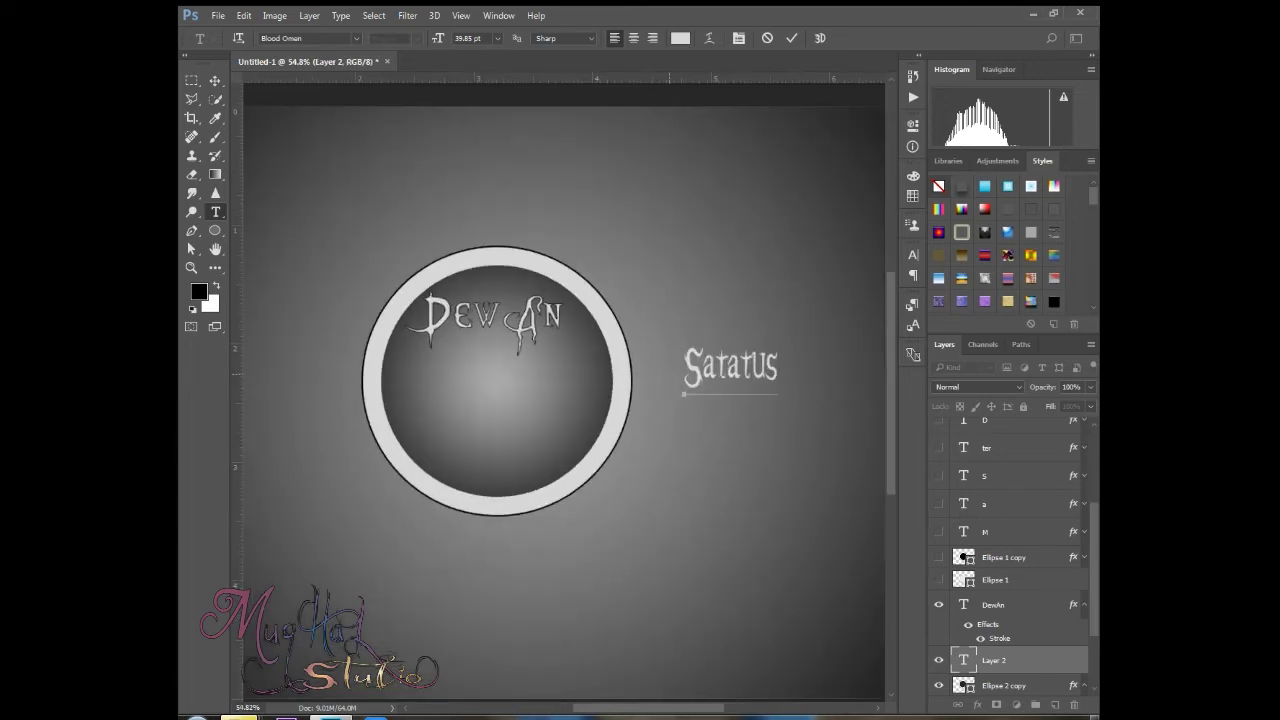
left_click(215, 80)
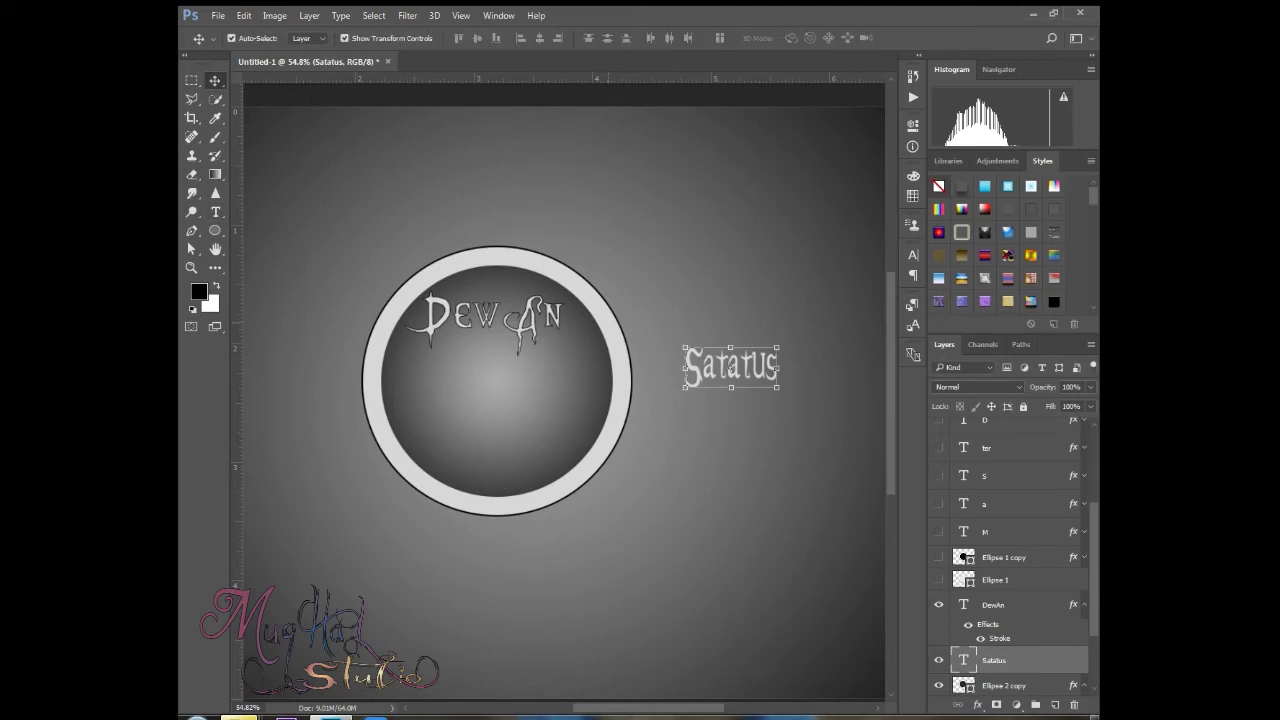
- Move the "Satatus" text into the inner circle below "DewAn" and widen it on both sides to 57% horizontal scale
left_click_drag(730, 366, 490, 384)
scroll(493, 371, "up", 3)
scroll(484, 364, "up", 1)
left_click_drag(570, 387, 599, 396)
left_click_drag(406, 396, 391, 396)
key("Return")
- Preview different fonts on the "Satatus" text and set it to Yerbaluisa
left_click(912, 254)
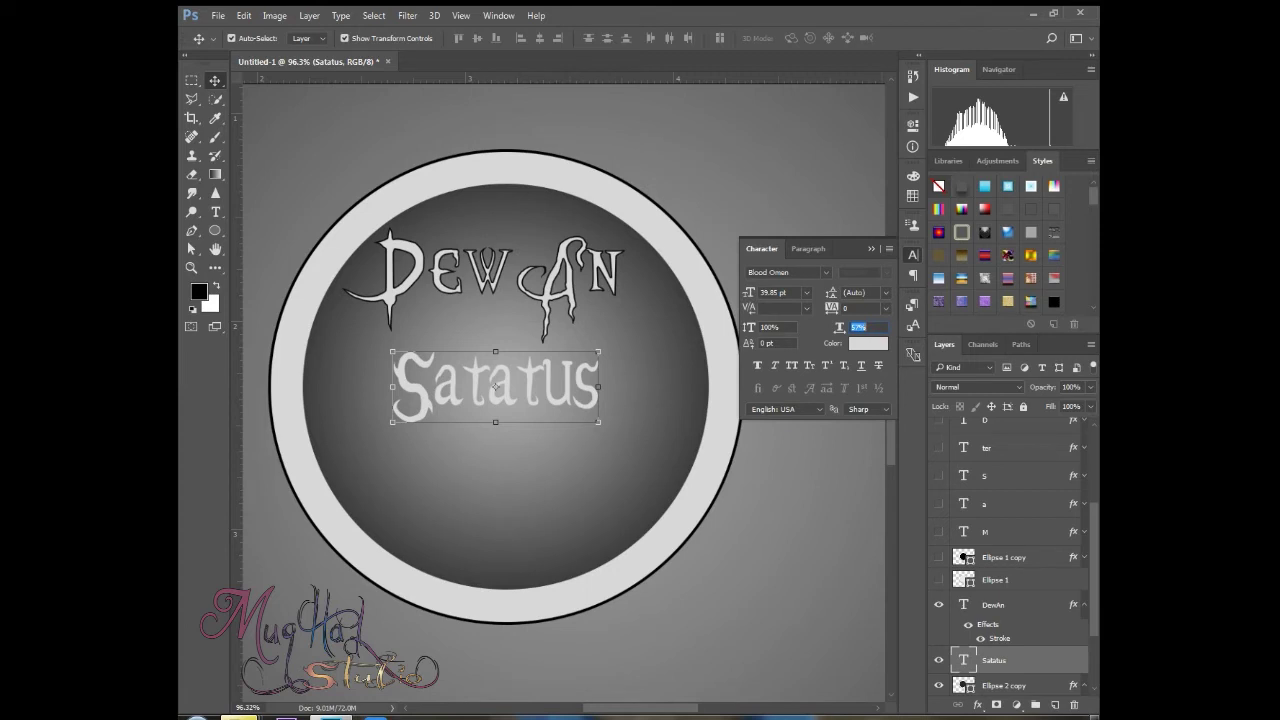
left_click(826, 273)
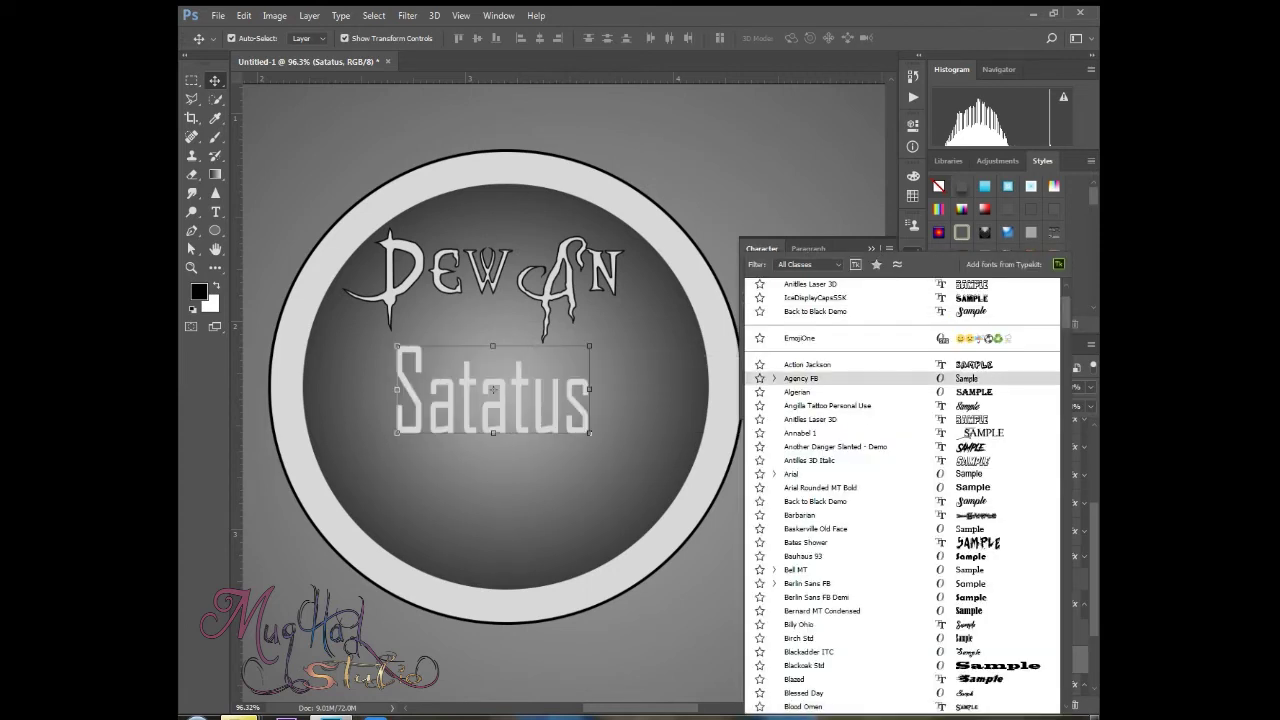
key("Down")
key("Down")
key("Down")
key("Down")
key("Down")
key("Down")
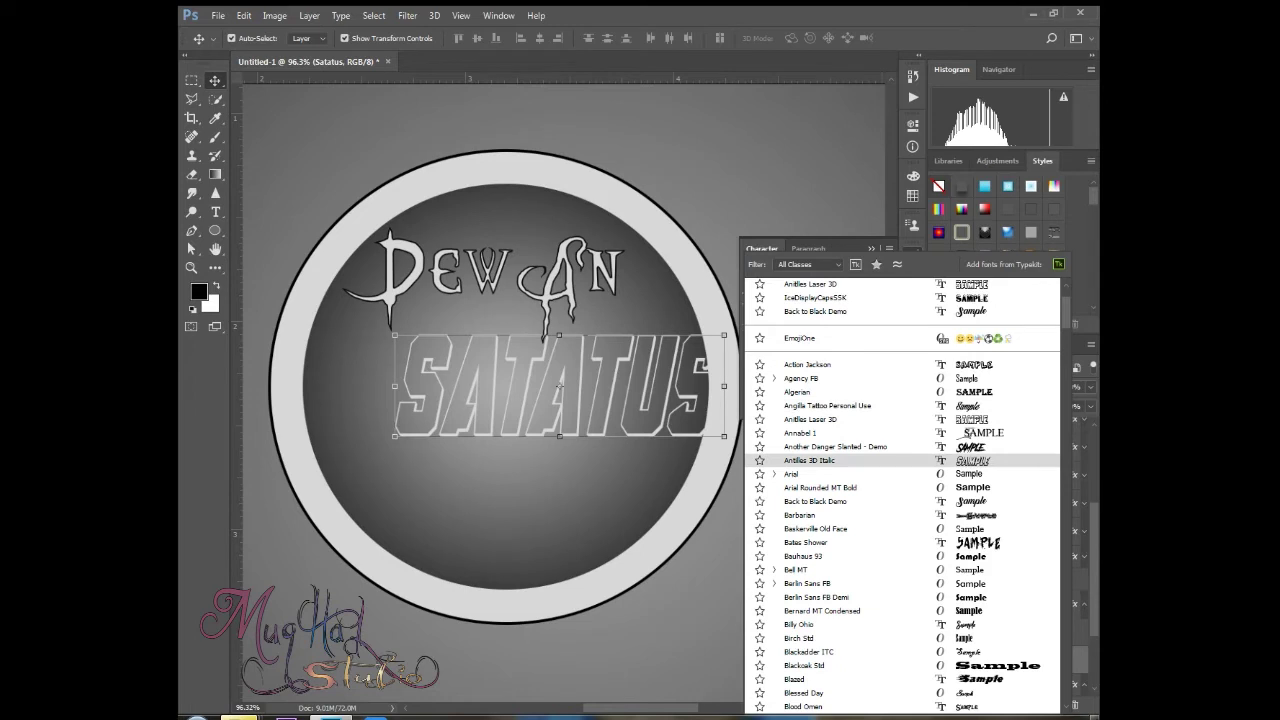
key("Down")
key("Down")
key("Down")
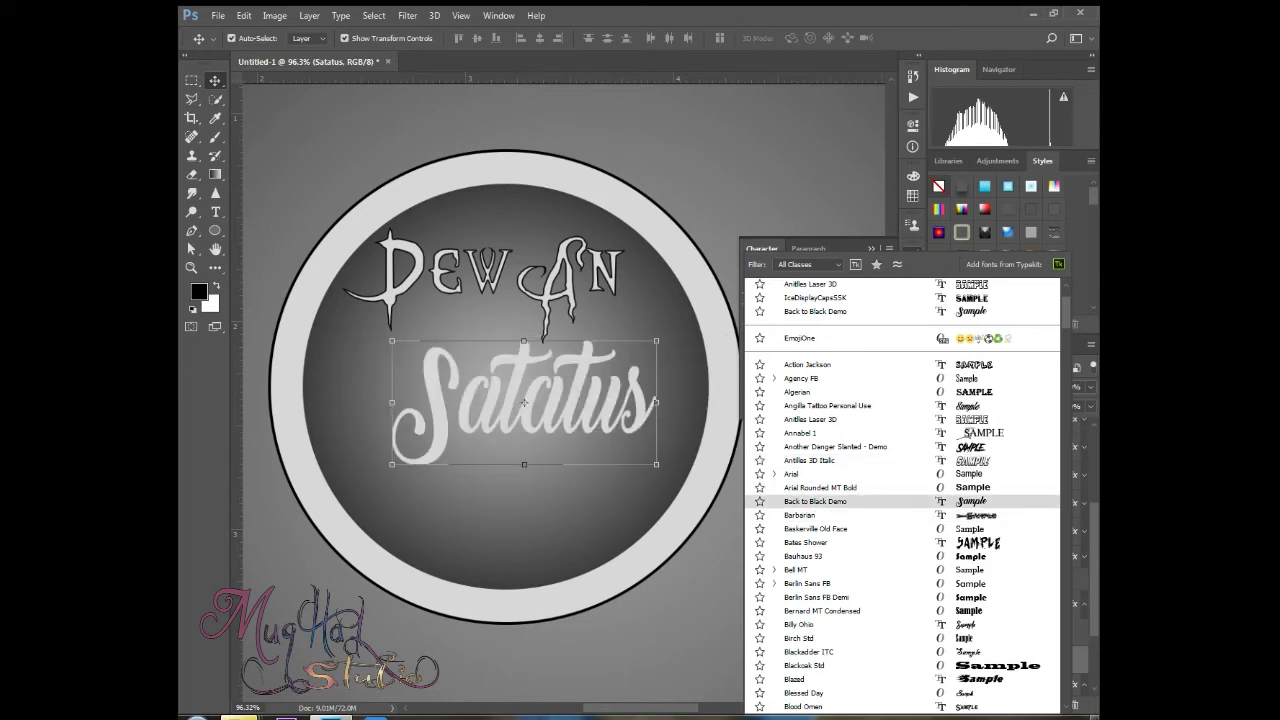
key("Down")
key("Down")
key("Down")
key("Down")
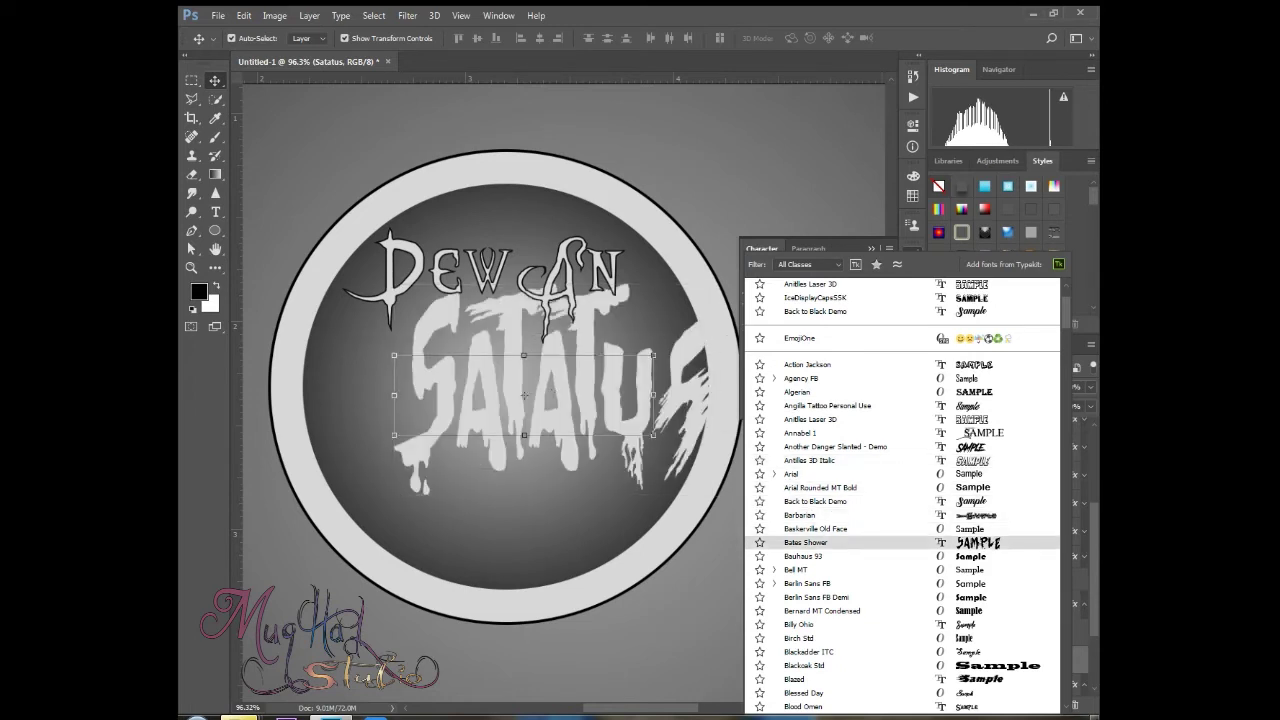
key("Down")
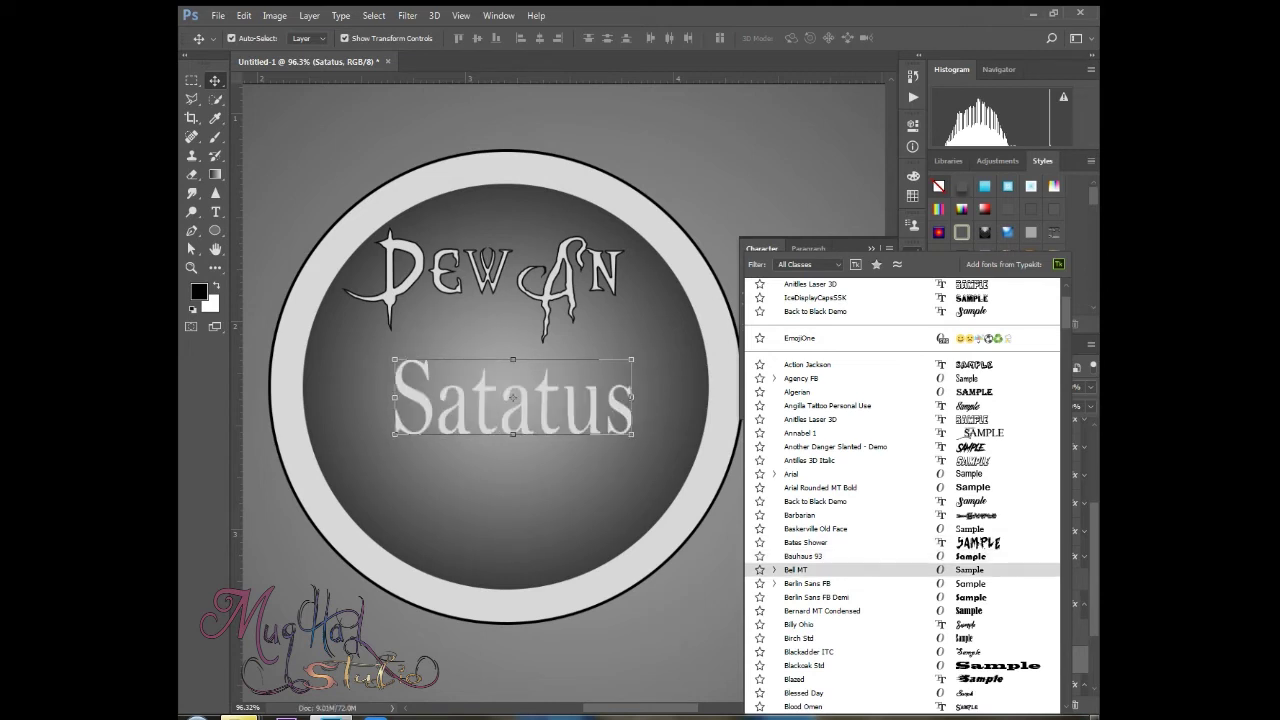
key("Down")
key("Down")
key("Down")
key("Down")
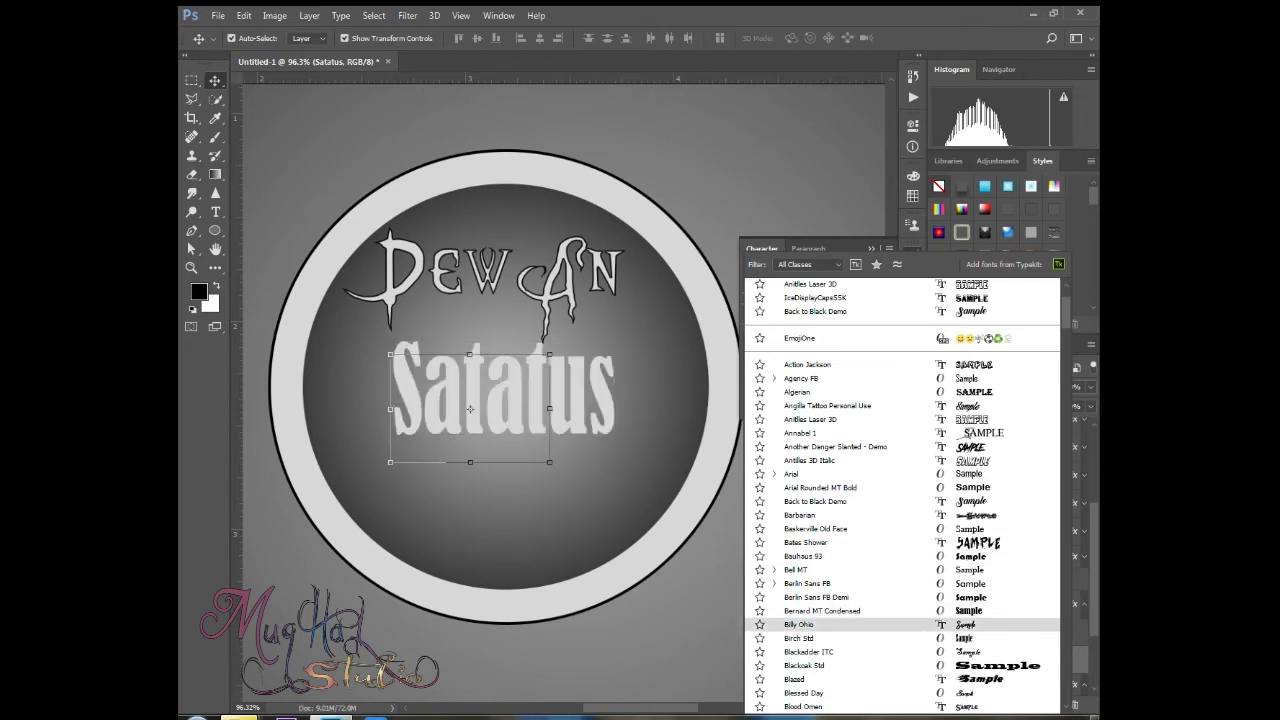
scroll(902, 497, "down", 1)
key("Down")
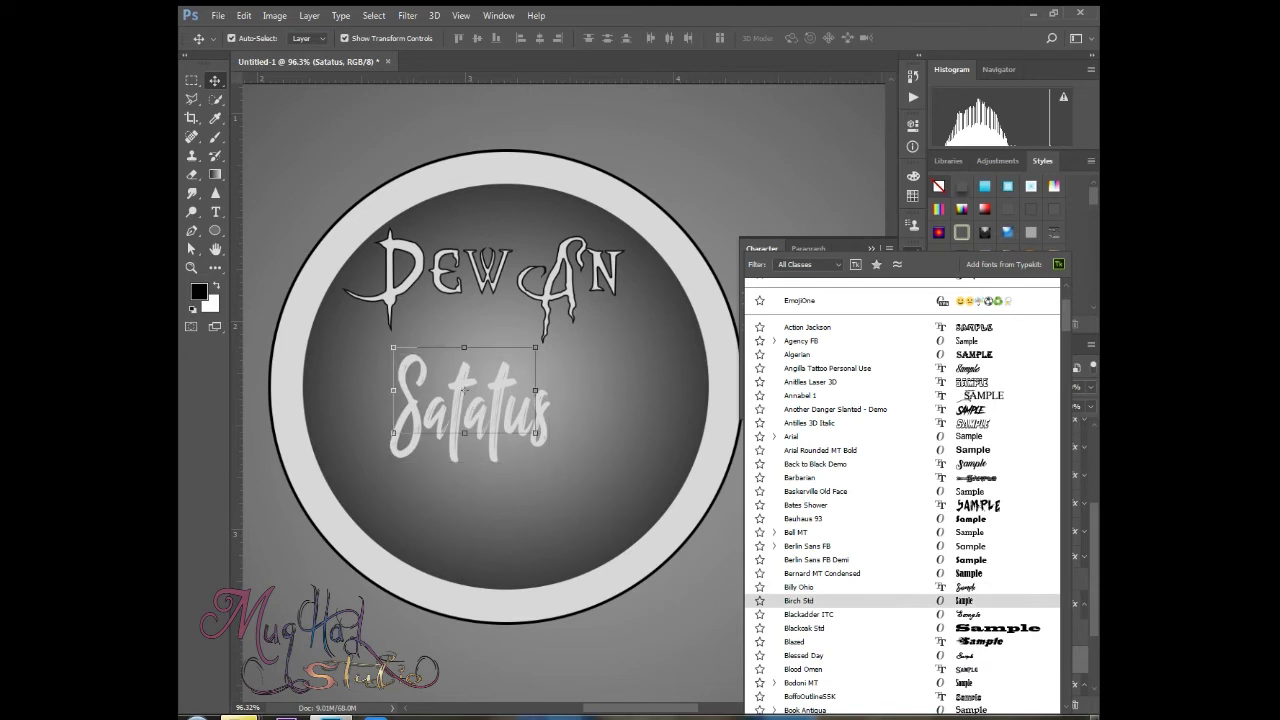
key("Down")
key("Down")
key("Down")
key("Down")
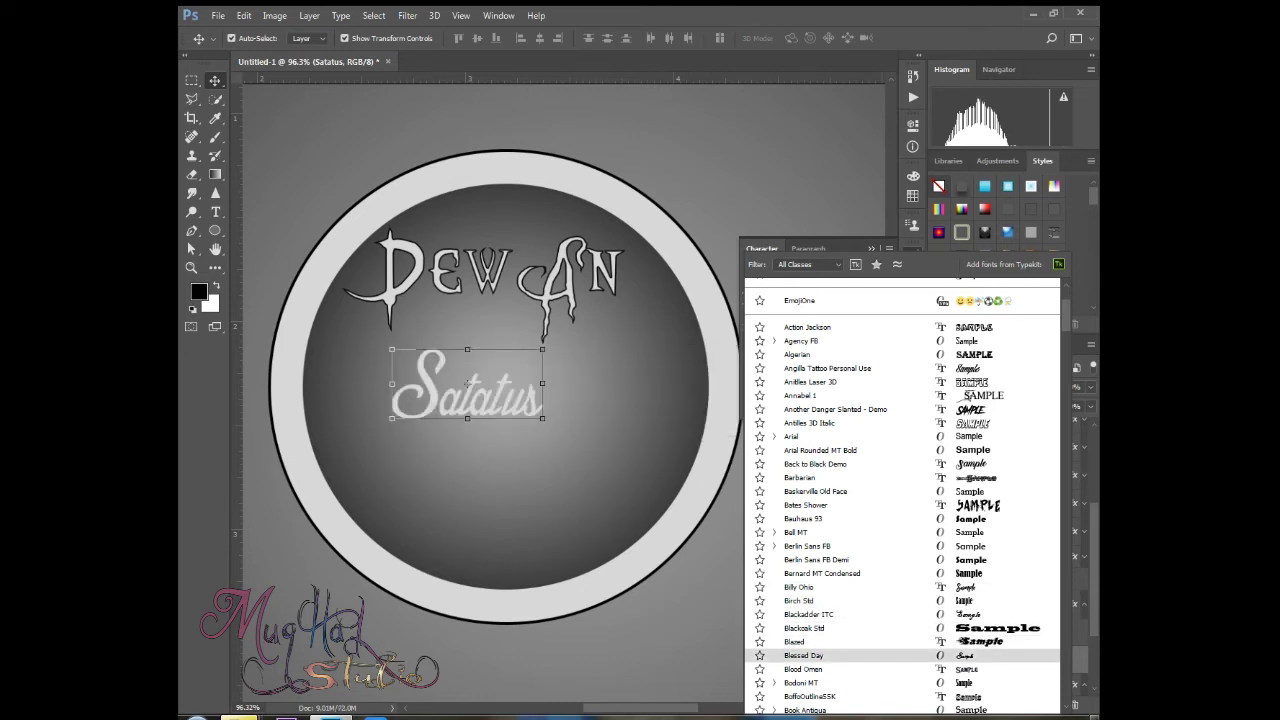
key("Down")
key("Down")
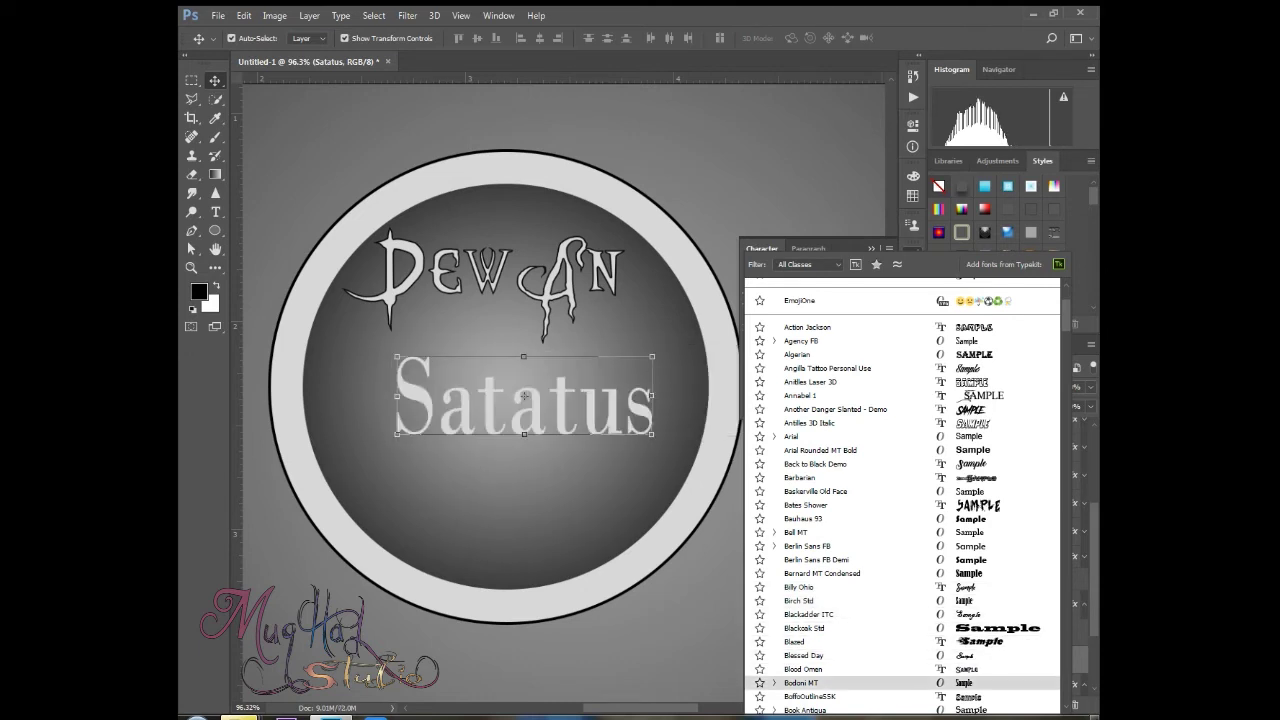
key("Down")
key("Down")
key("Down")
key("Up")
key("Up")
key("Up")
key("Down")
scroll(902, 417, "up", 4)
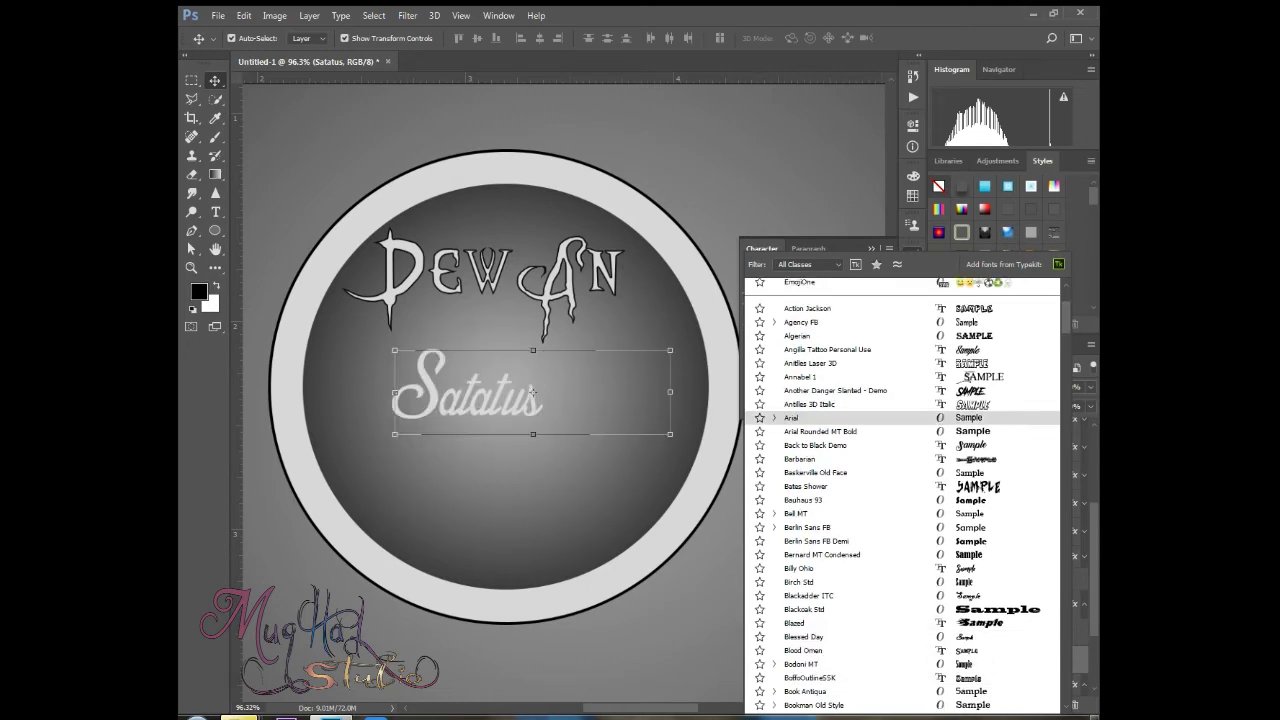
key("Up")
key("Up")
key("Up")
key("Up")
key("Up")
key("Up")
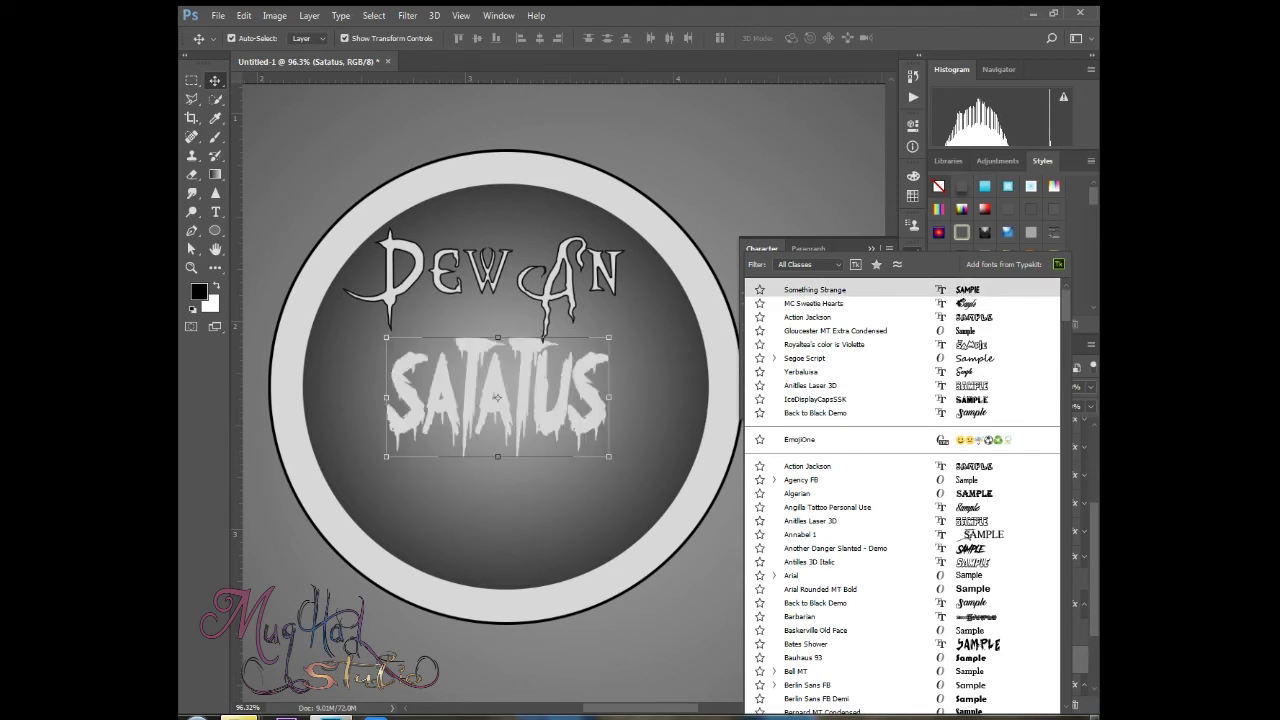
key("Down")
key("Up")
key("Down")
key("Down")
key("Down")
key("Down")
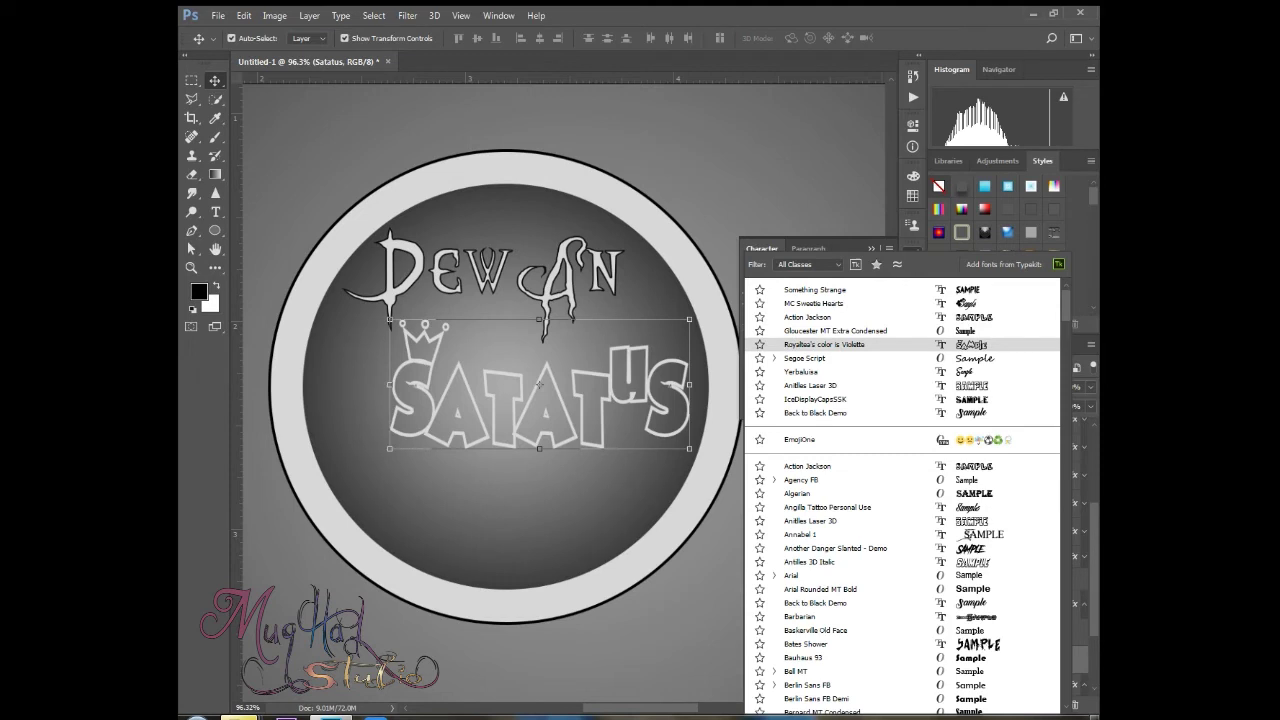
key("Down")
key("Down")
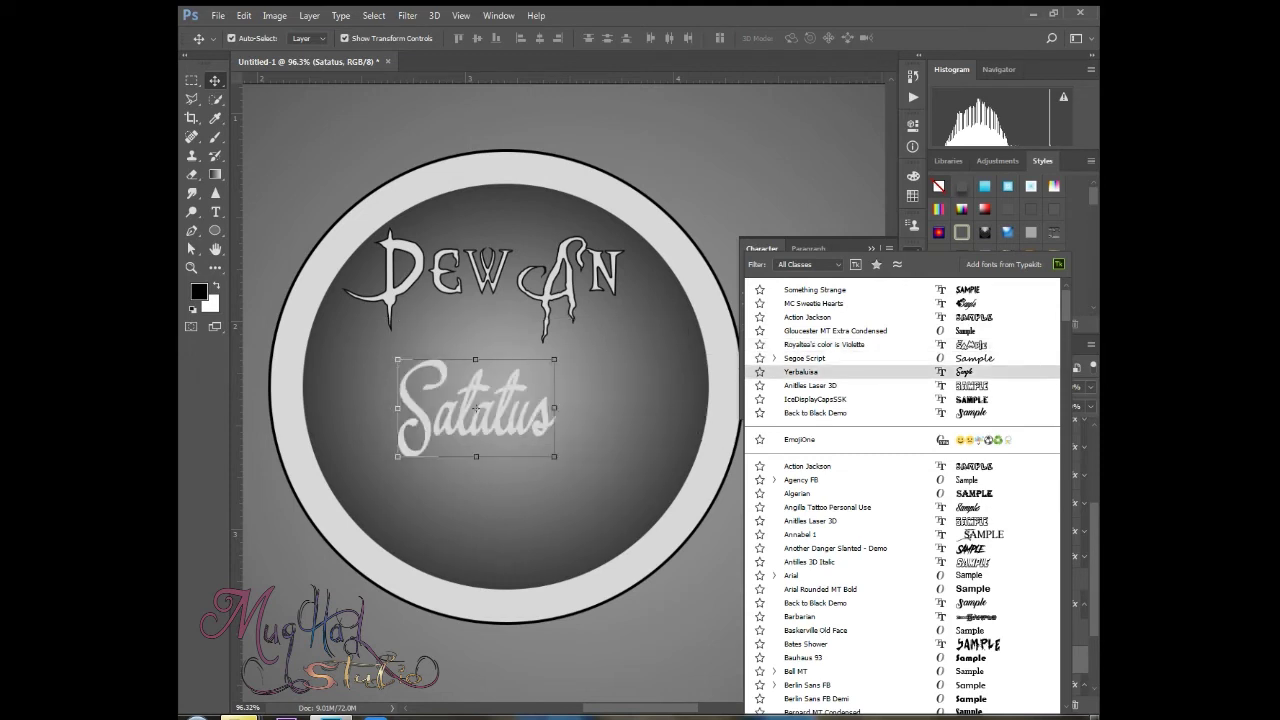
key("Return")
- Place "Satatus" just below "DewAn", reduce its height to about 78% and widen it to more than 150%
left_click_drag(554, 409, 493, 378)
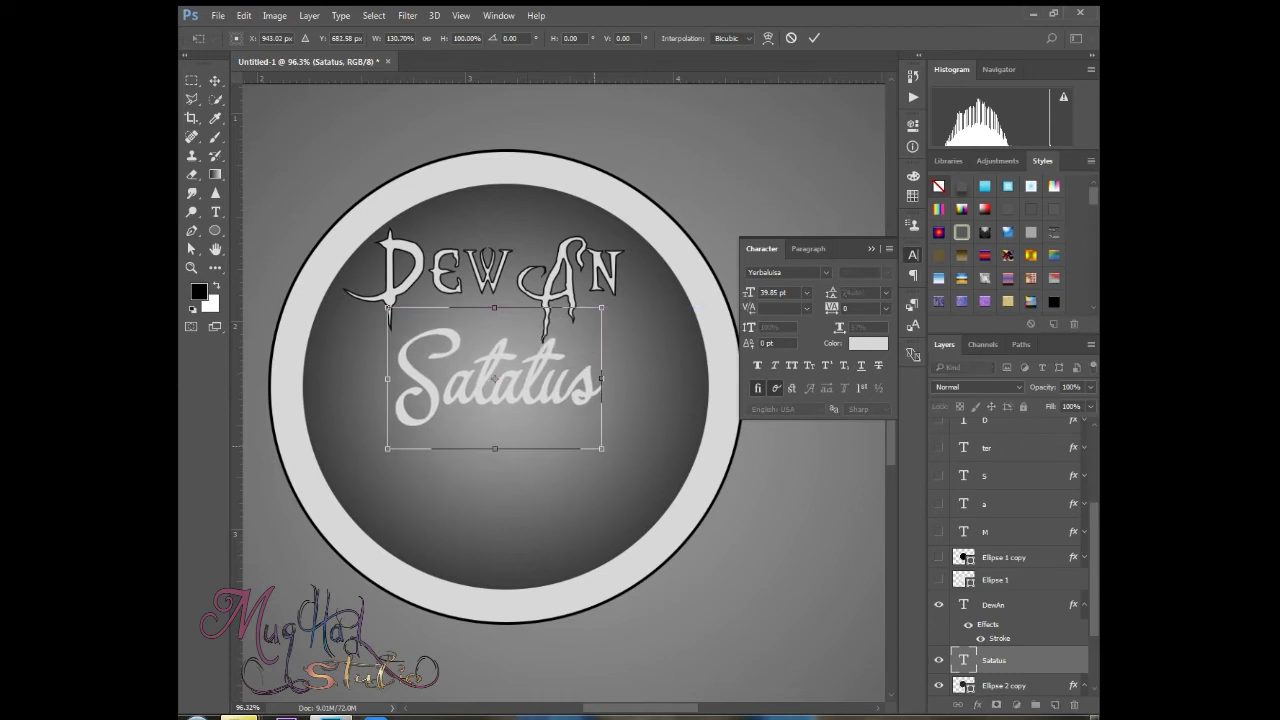
left_click_drag(601, 448, 635, 418)
left_click_drag(526, 354, 521, 354)
left_click_drag(630, 363, 638, 363)
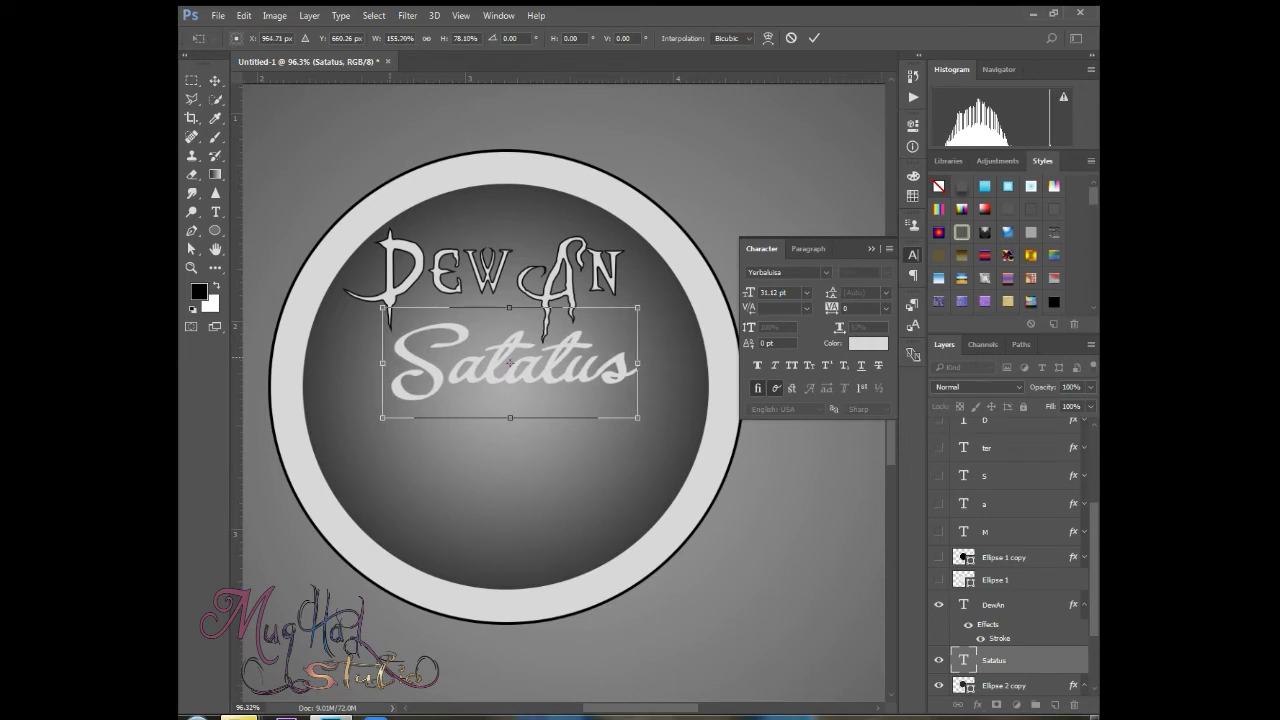
left_click_drag(383, 363, 372, 363)
key("Return")
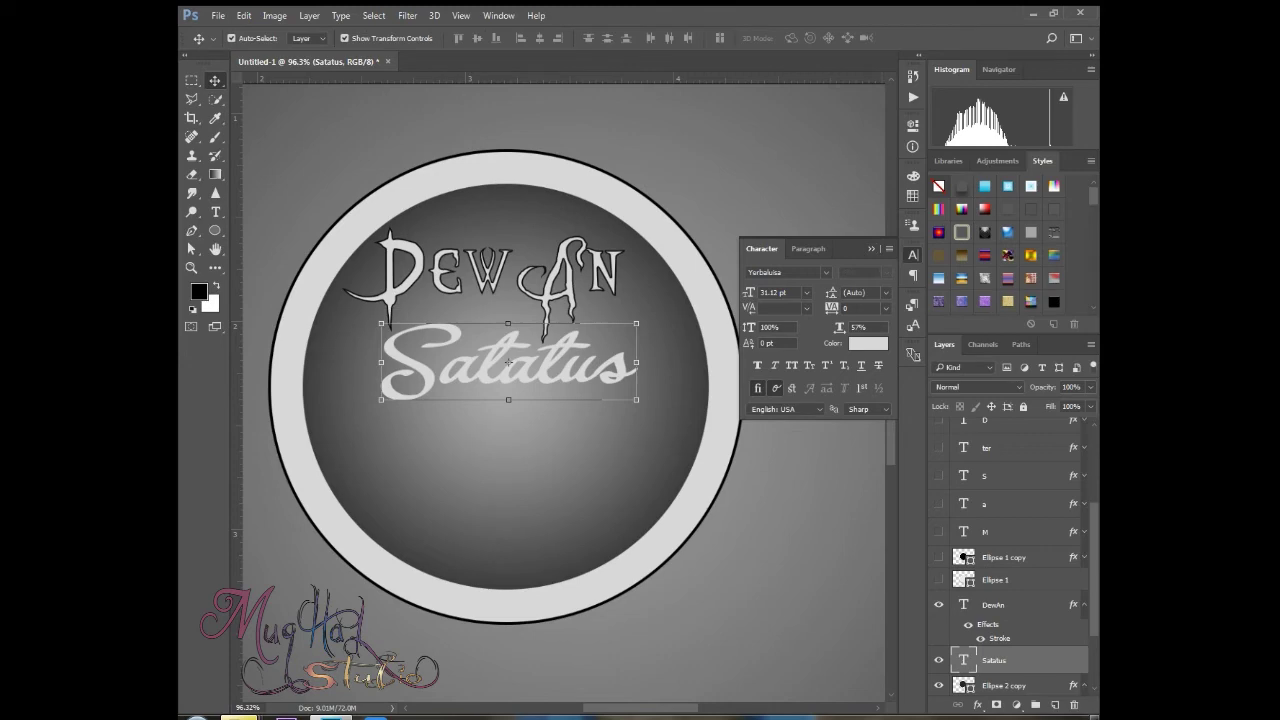
- Apply a black 2 px inside stroke at 94% opacity to the "Satatus" text layer
left_click(871, 249)
right_click(1020, 660)
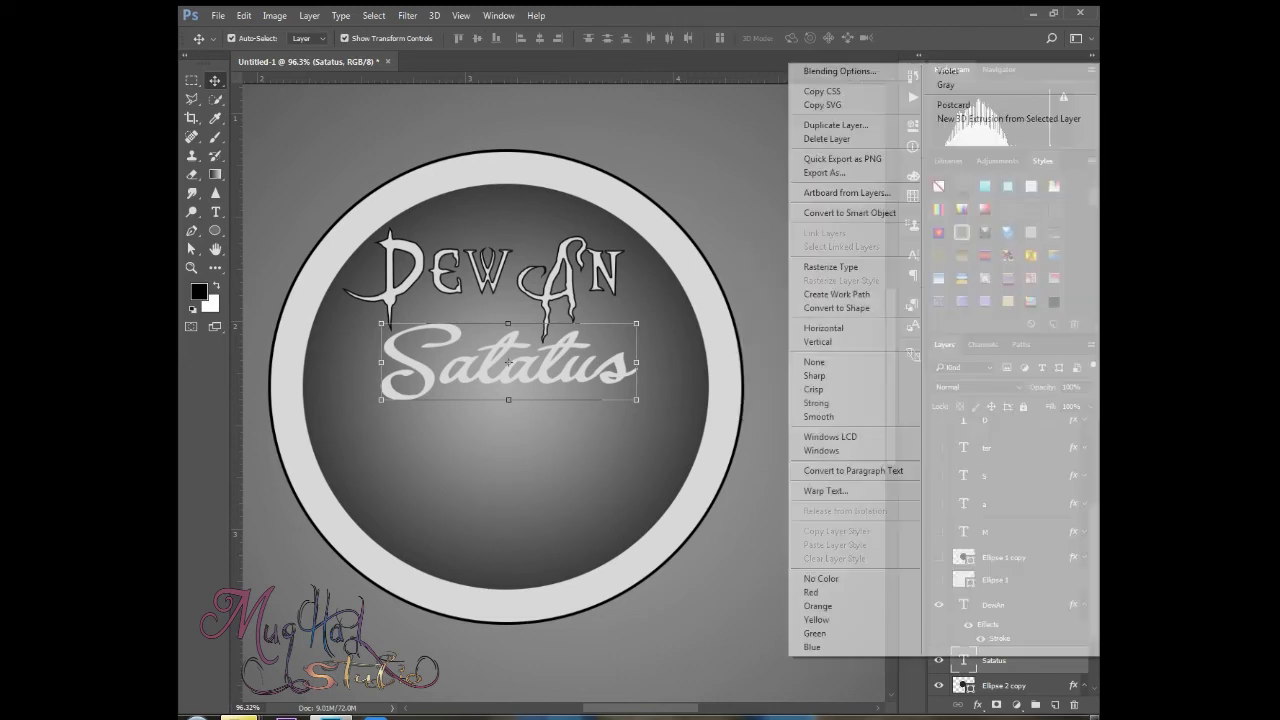
left_click(840, 71)
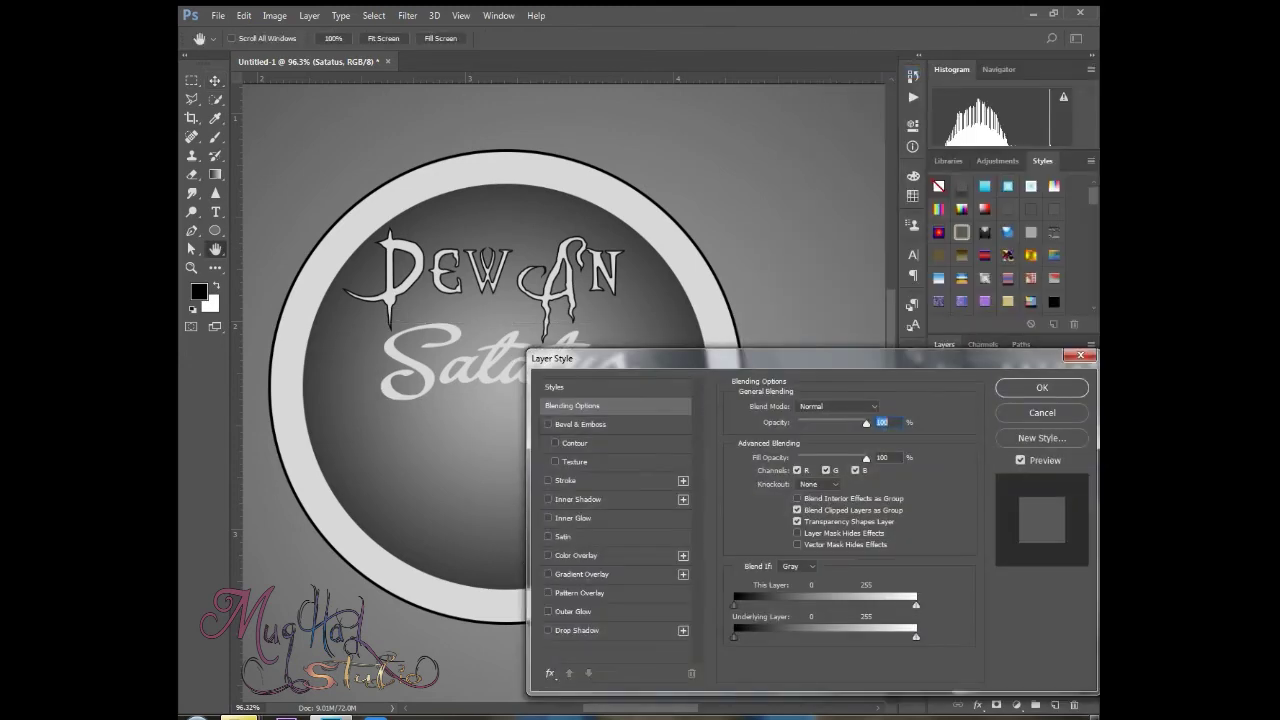
left_click(548, 481)
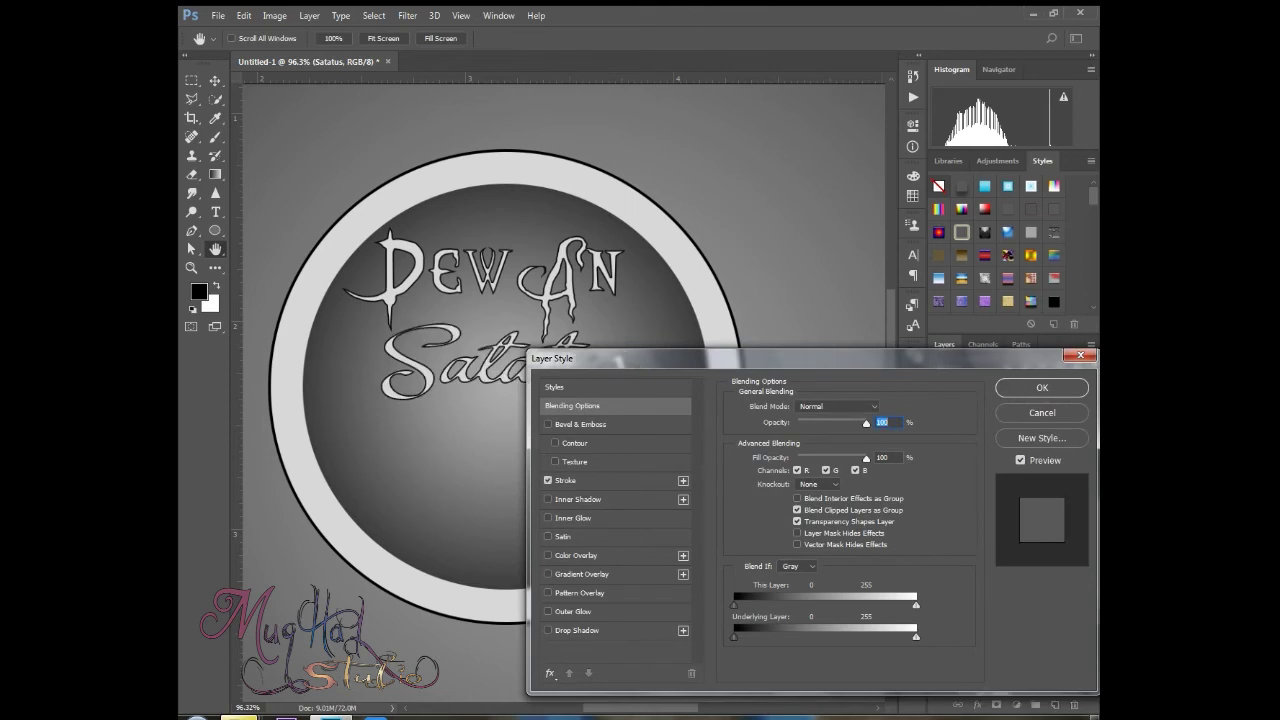
left_click(566, 481)
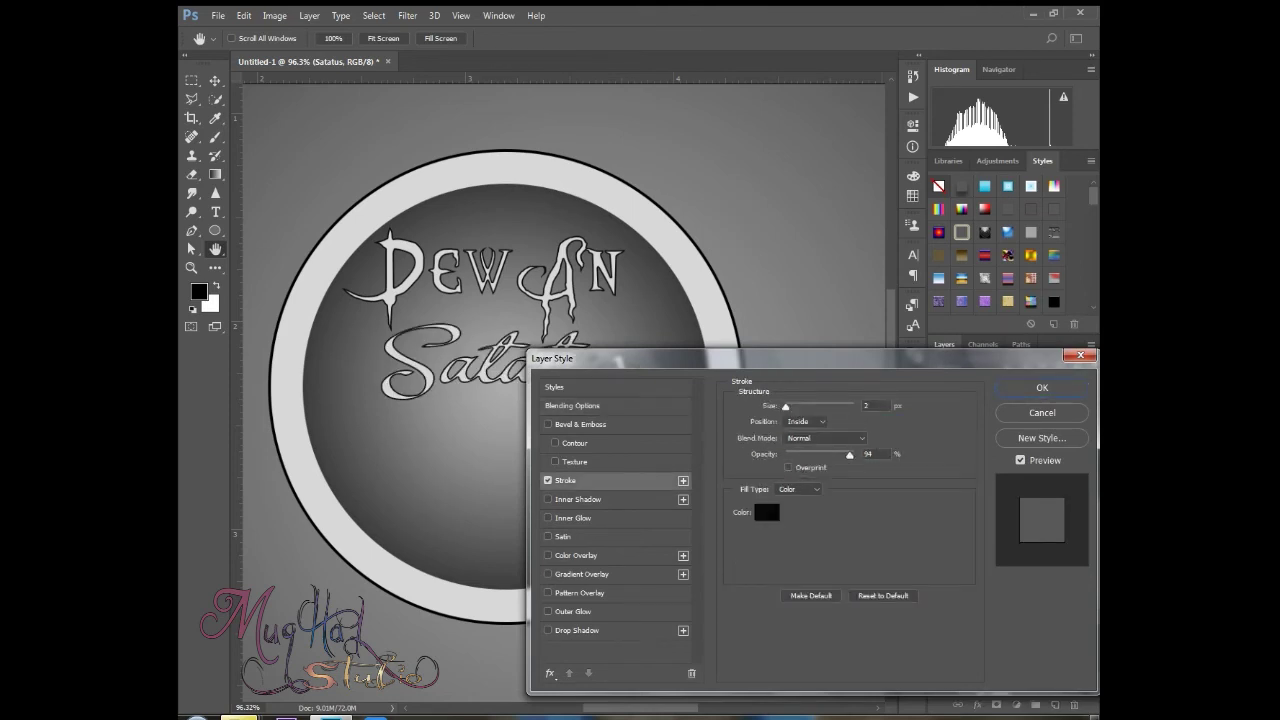
key("Return")
- Move the "Satatus" text slightly lower below "DewAn" and narrow it slightly from its right side
left_click_drag(545, 338, 545, 351)
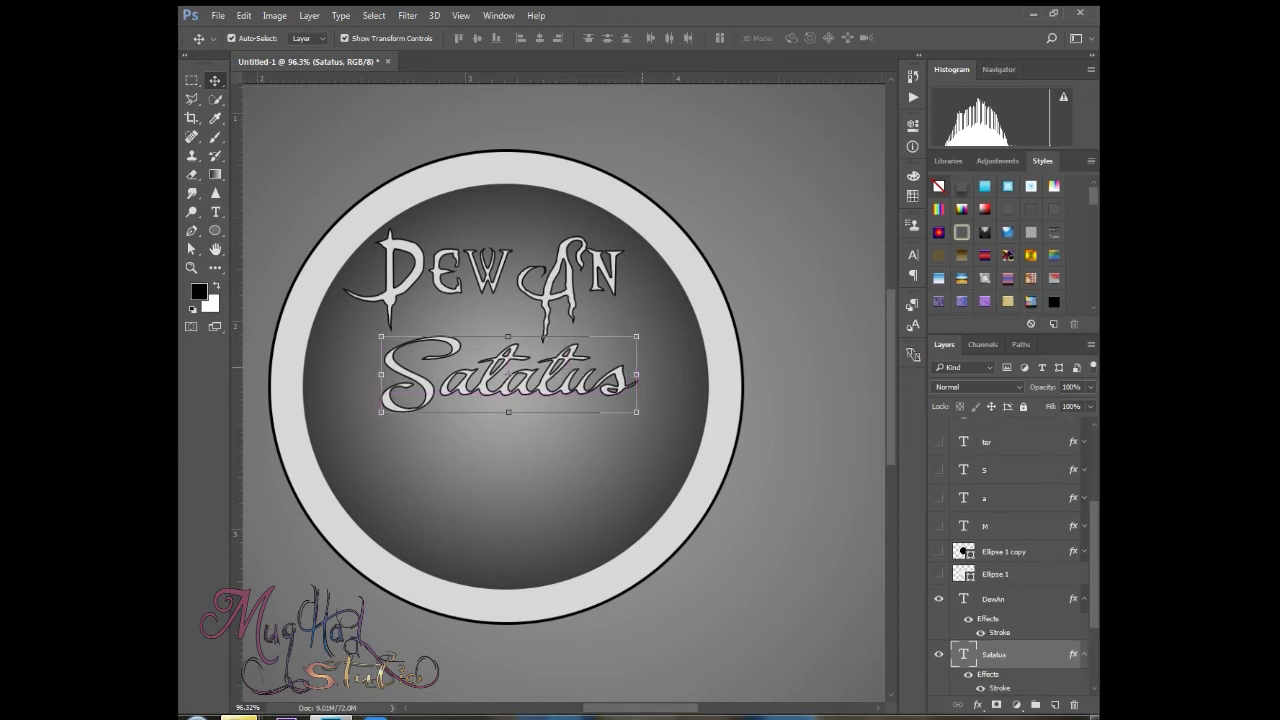
key("ctrl+t")
left_click_drag(636, 374, 614, 375)
key("Return")
- Add the light gray text "MAster" in the Yerbaluisa font on the background beside the emblem, above the inner circle's layer
left_click(504, 499)
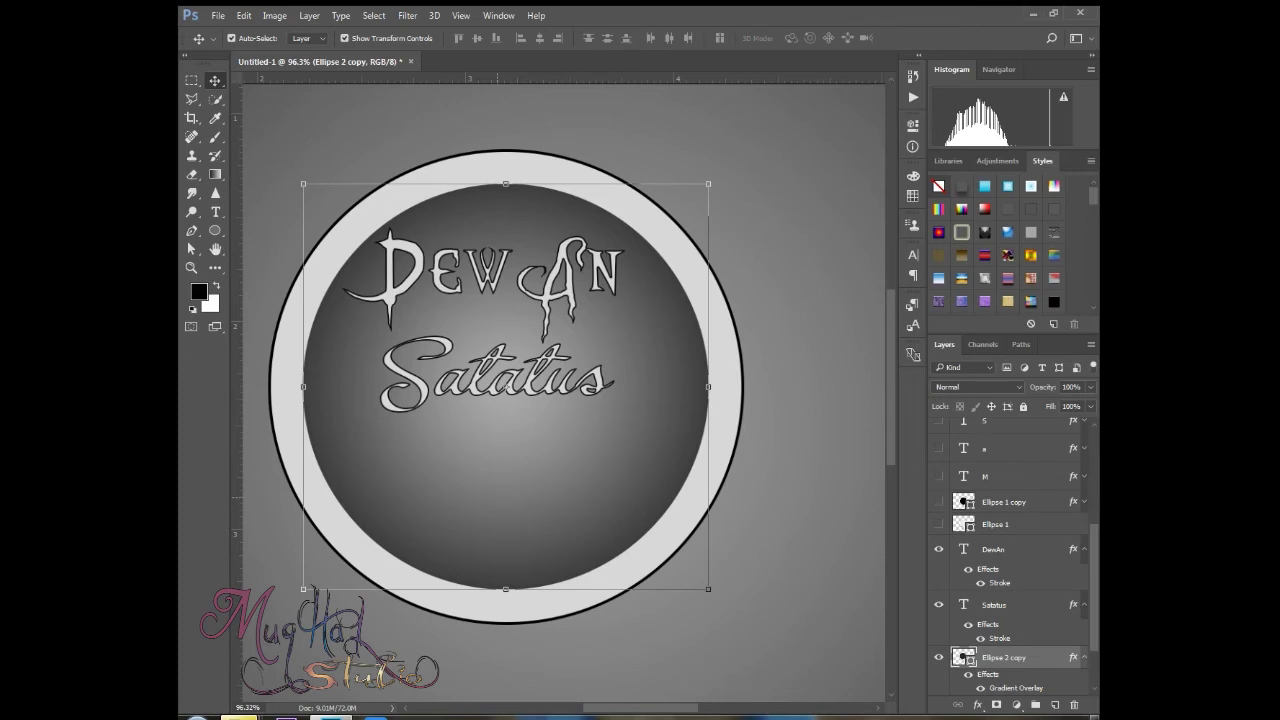
left_click_drag(522, 501, 526, 502)
key("t")
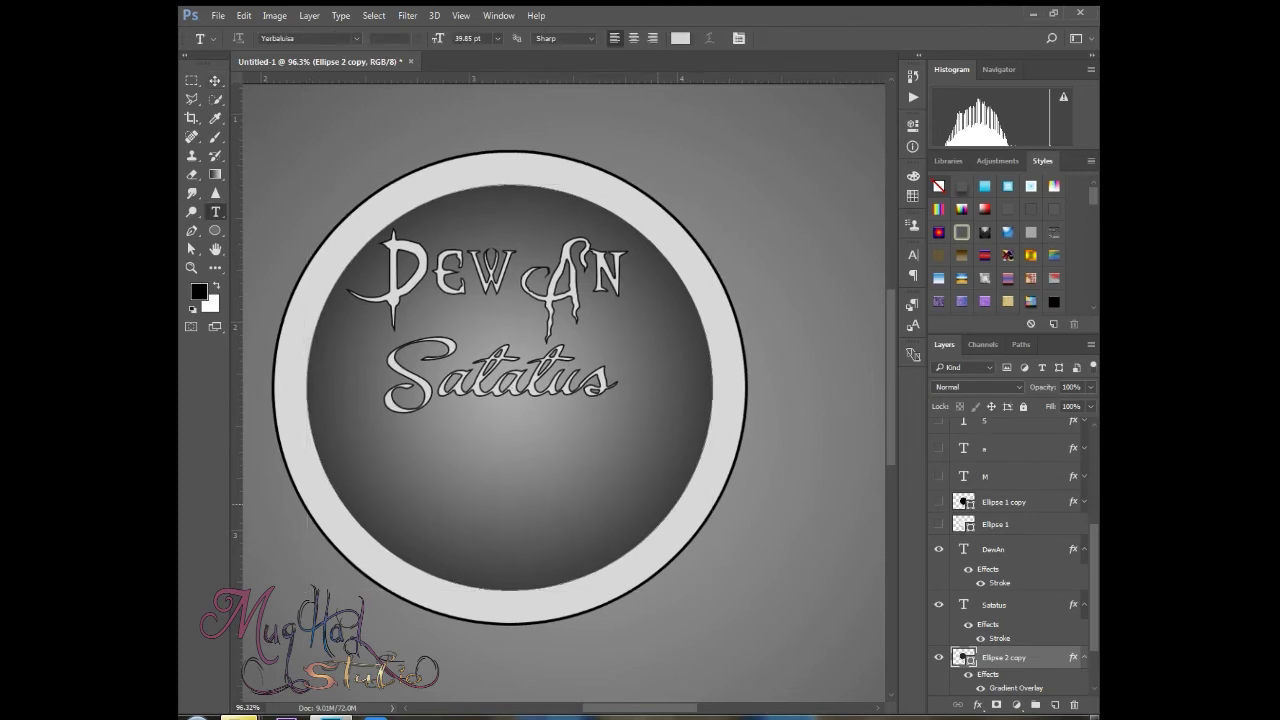
left_click(749, 505)
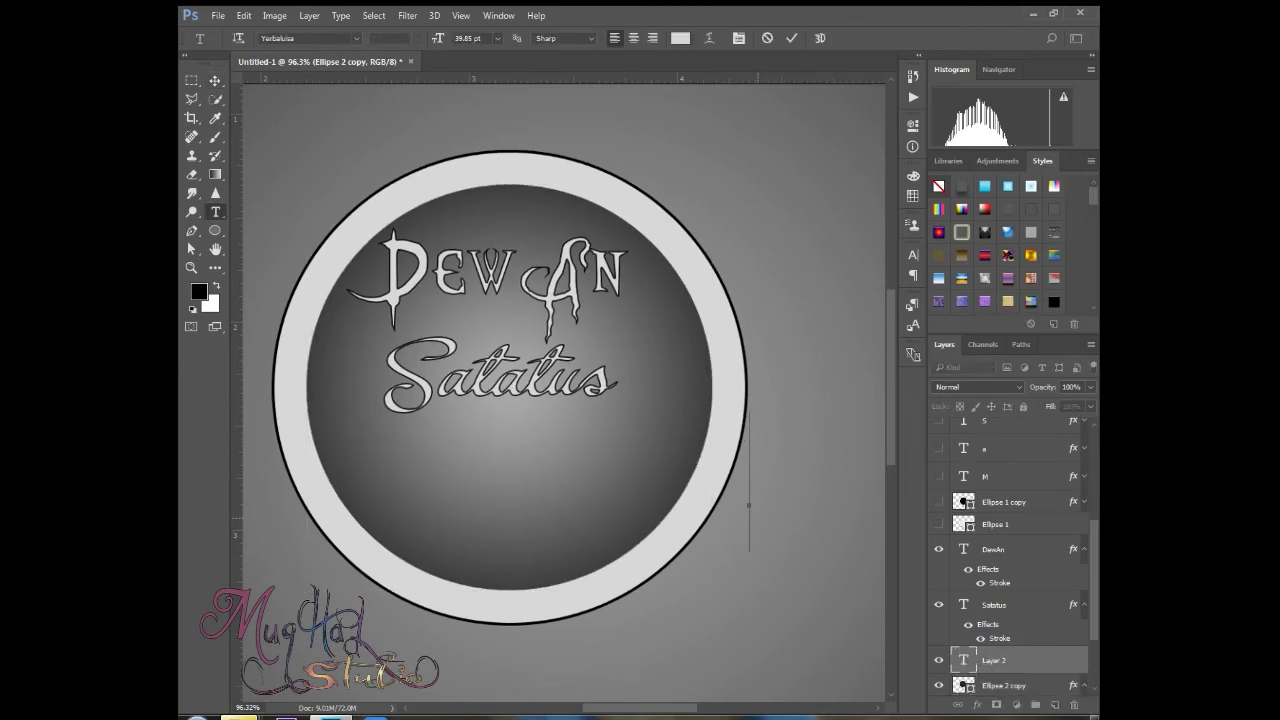
type("MAst")
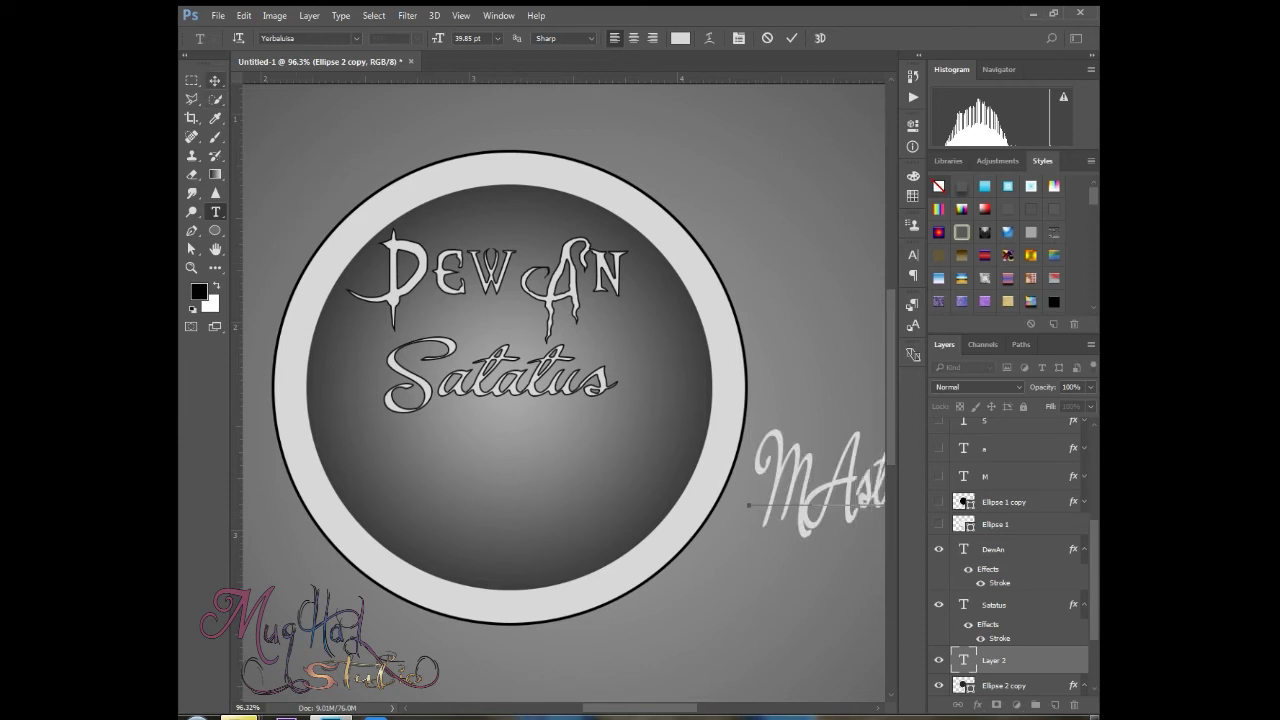
left_click(215, 80)
- Move "MAster" into the inner circle below "Satatus" and widen it to about 117%
left_click_drag(834, 483, 504, 481)
scroll(506, 481, "up", 2)
left_click_drag(604, 481, 638, 479)
left_click(912, 254)
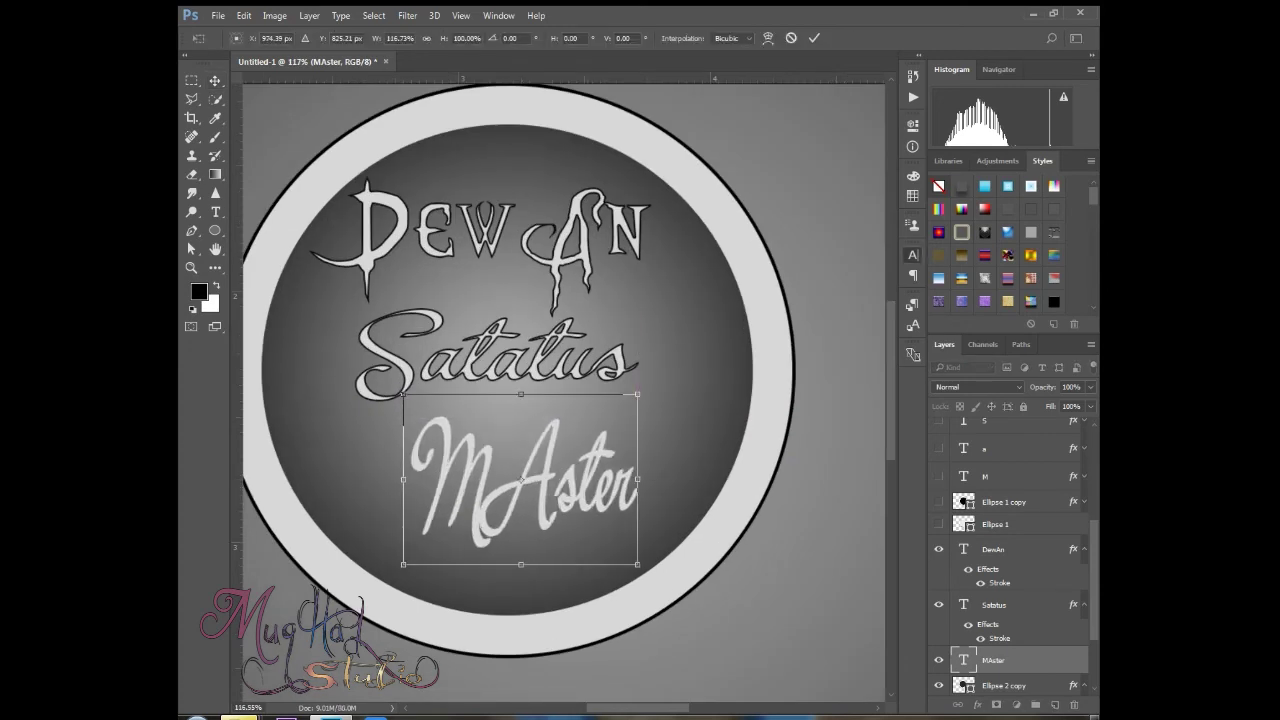
left_click(786, 273)
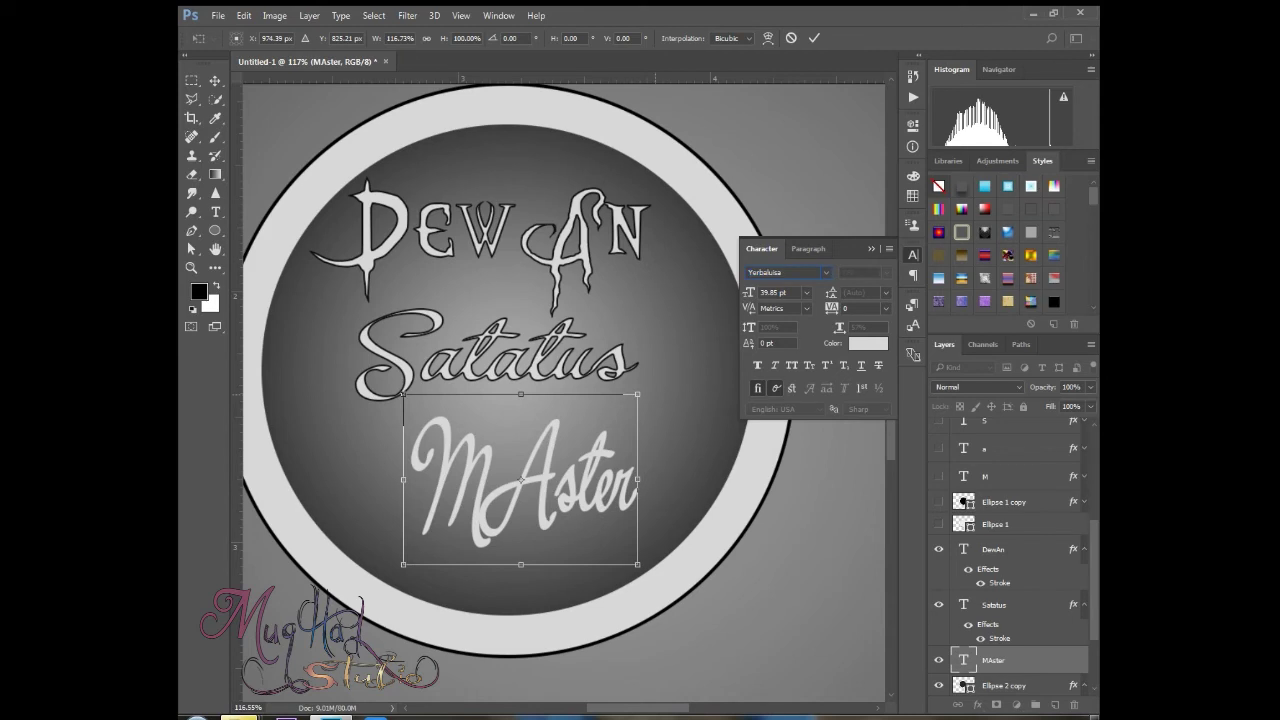
key("Return")
- Preview different fonts on the "MAster" text and set it to Blood Omen
left_click(826, 273)
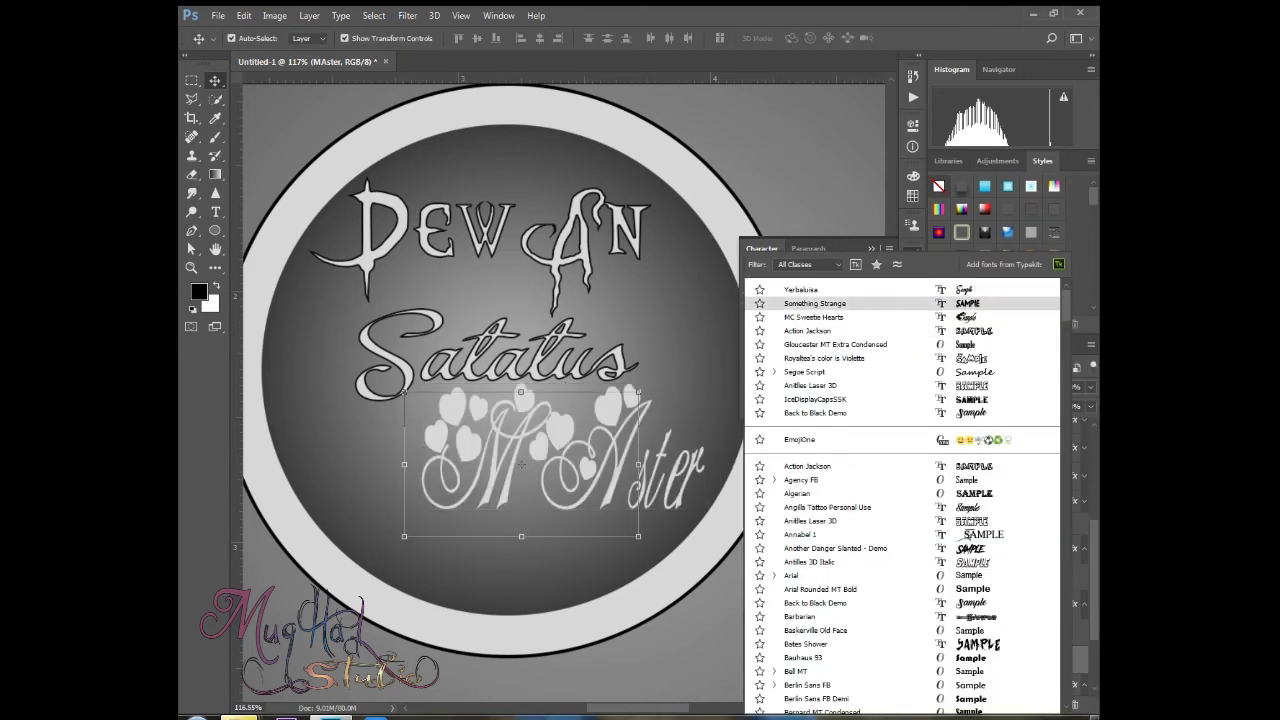
key("Down")
key("Down")
key("Down")
key("Up")
key("Up")
key("Up")
key("Down")
key("Down")
key("Down")
key("Down")
key("Down")
key("Down")
key("Down")
key("Down")
key("Down")
key("Down")
key("Down")
key("Down")
key("Down")
key("Down")
key("Down")
key("Down")
key("Down")
key("Down")
key("Down")
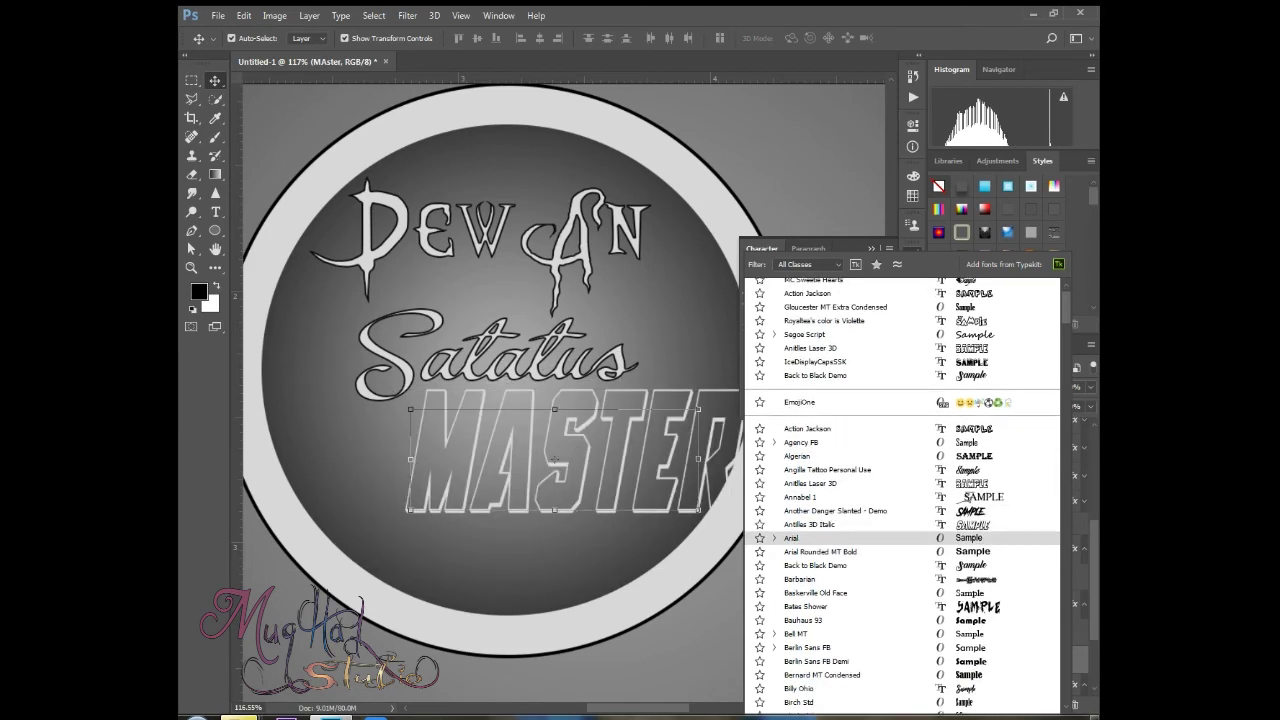
key("Down")
key("Down")
key("Down")
key("Down")
key("Down")
key("Down")
key("Down")
key("Down")
key("Down")
key("Down")
key("Down")
key("Down")
key("Down")
key("Down")
key("Down")
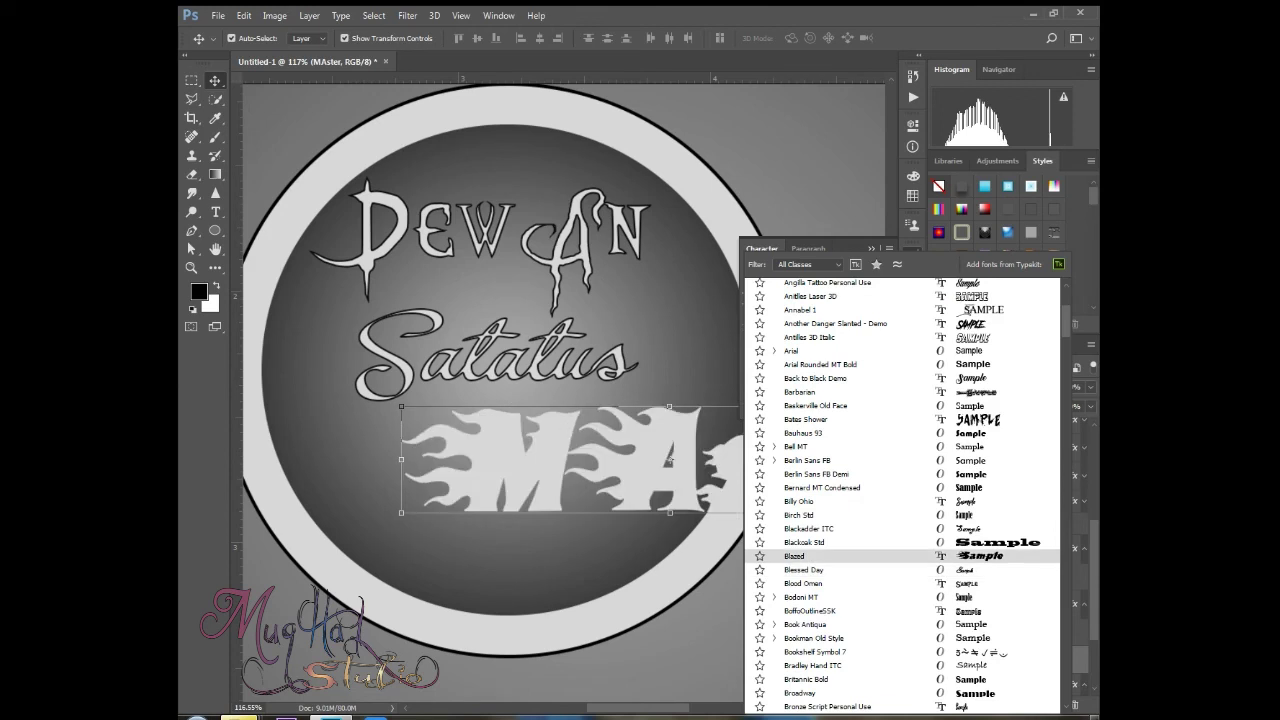
key("Down")
key("Down")
key("Down")
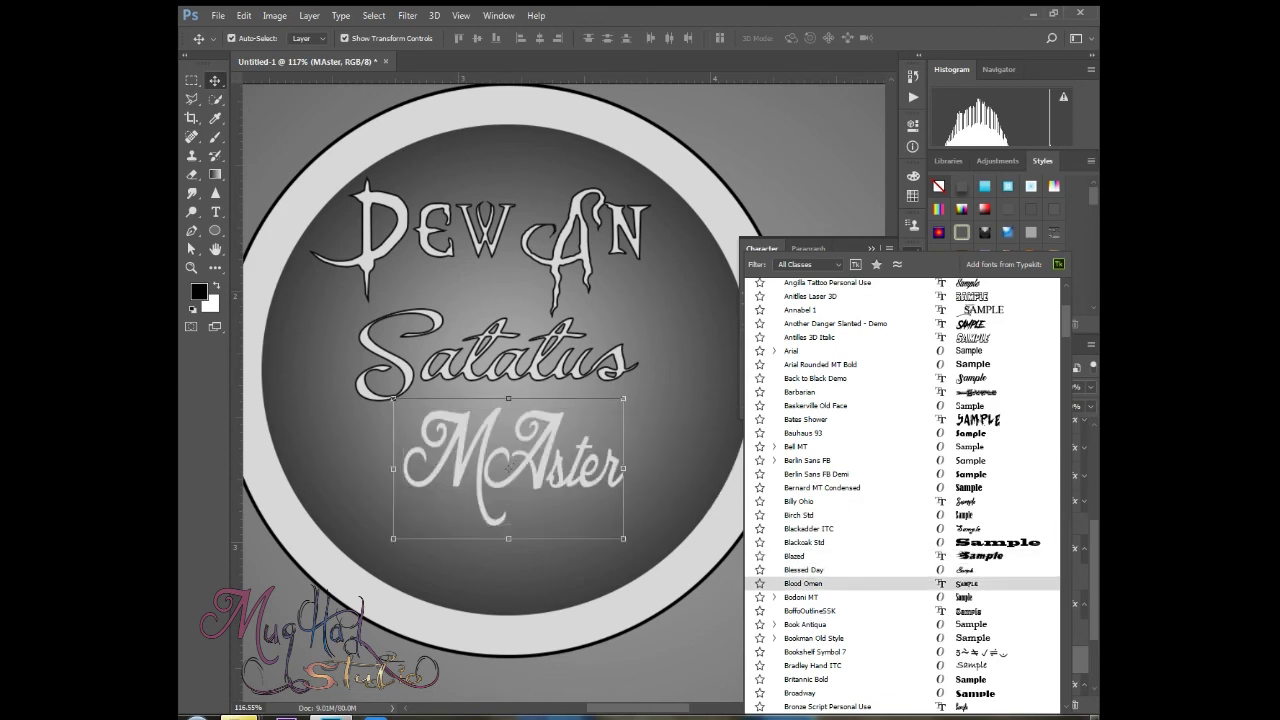
key("Down")
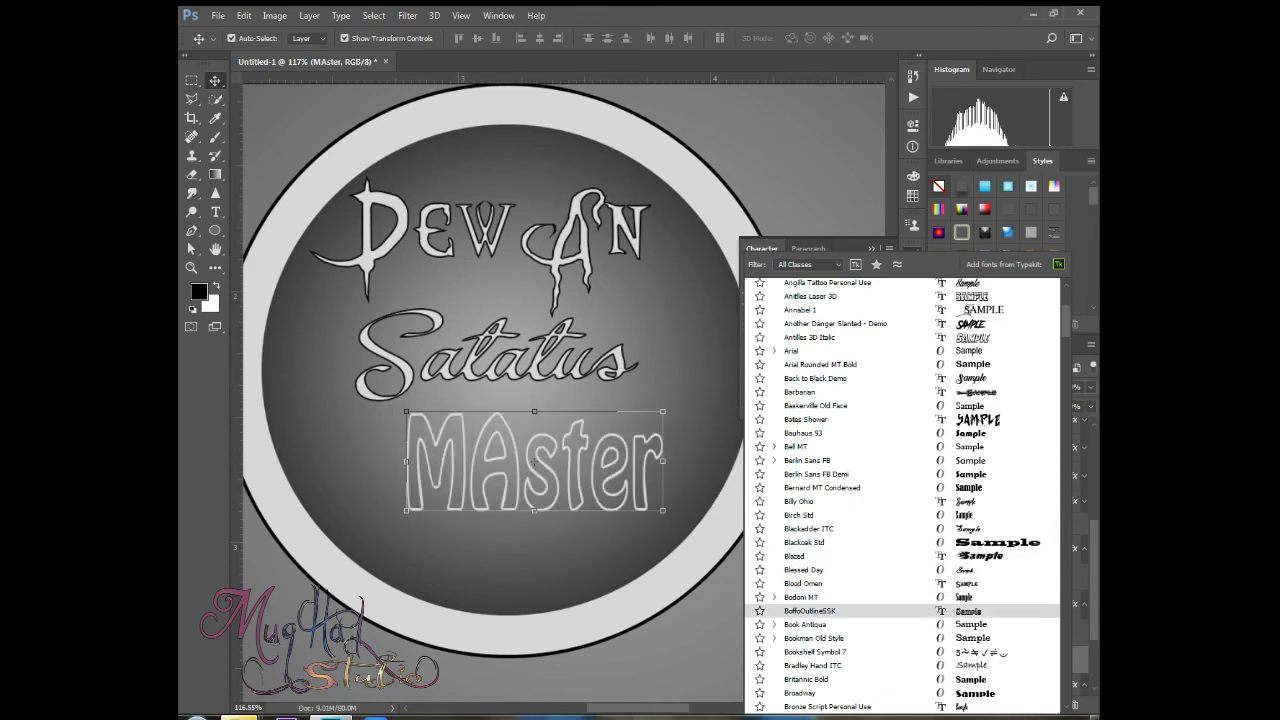
key("Down")
key("Down")
key("Down")
key("Down")
key("Down")
key("Down")
key("Down")
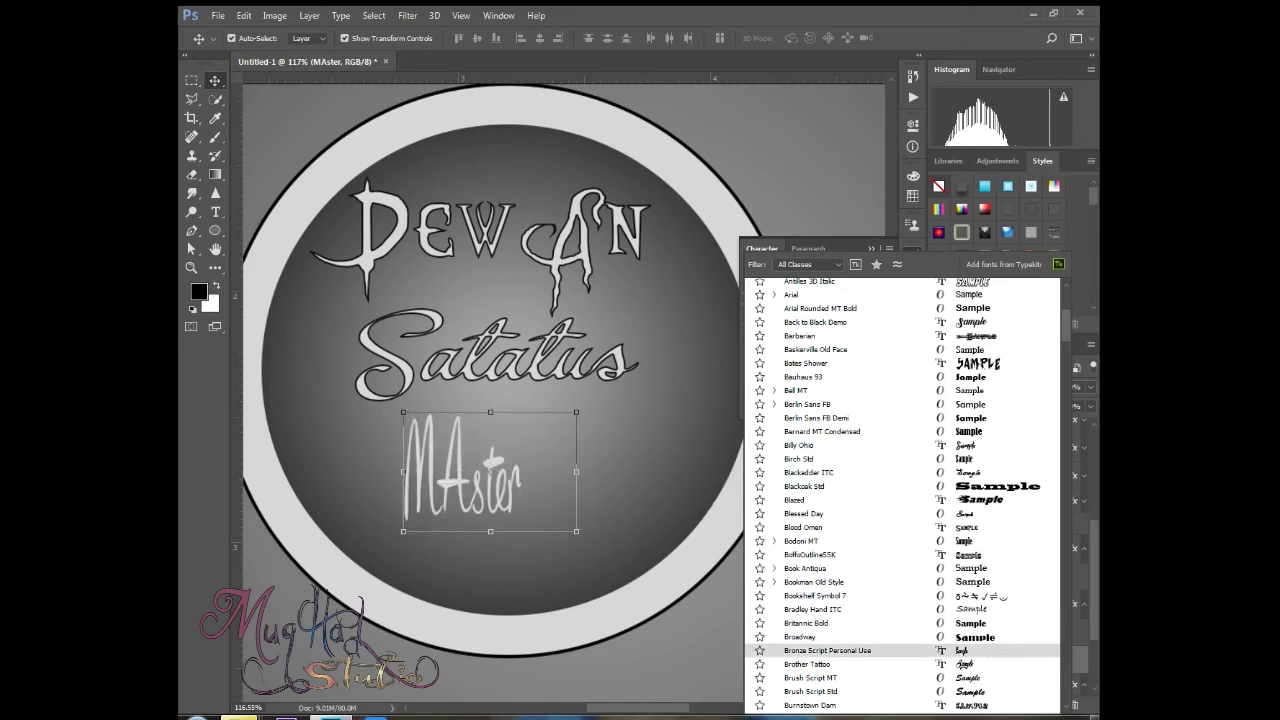
key("Down")
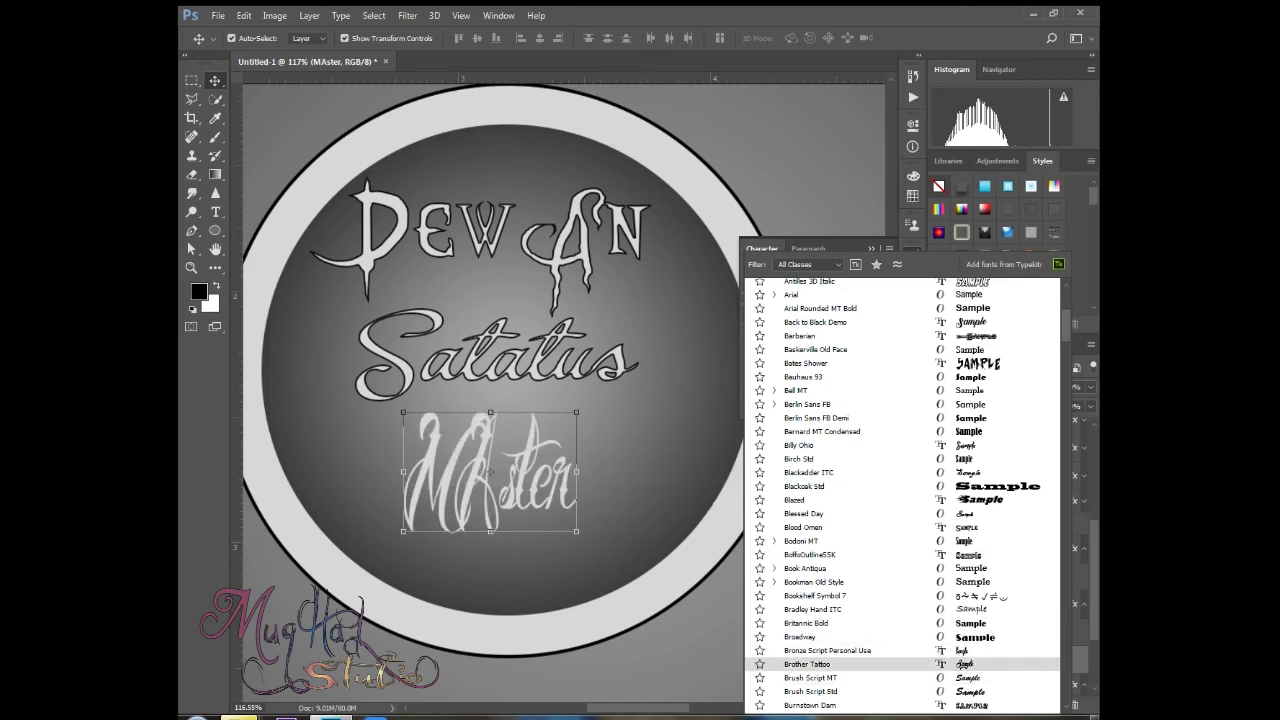
key("Down")
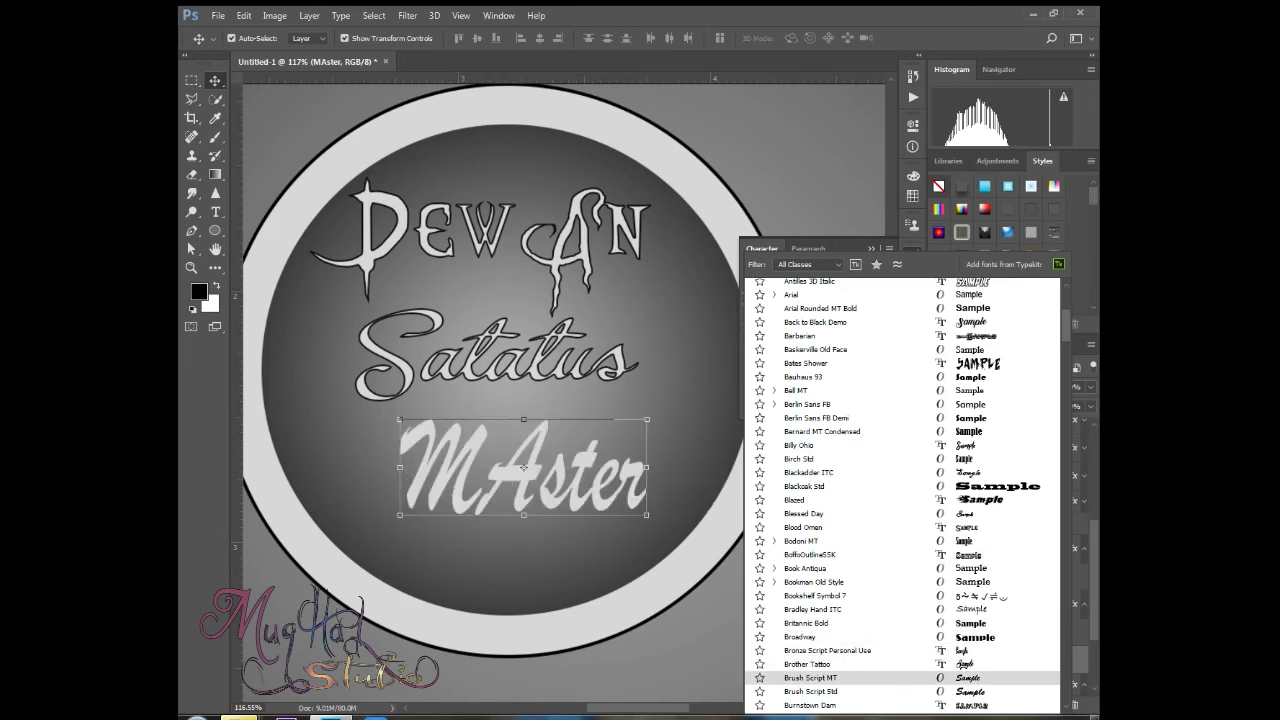
scroll(880, 678, "down", 5)
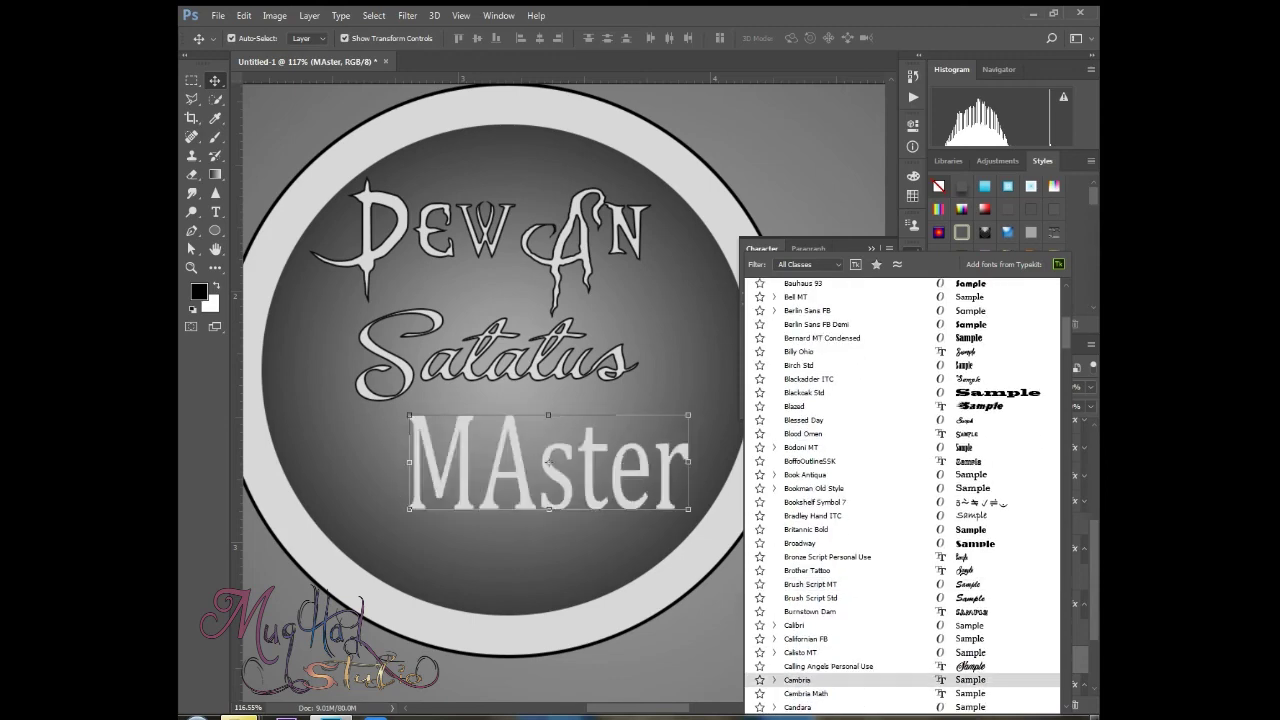
key("Up")
key("Up")
key("Up")
key("Up")
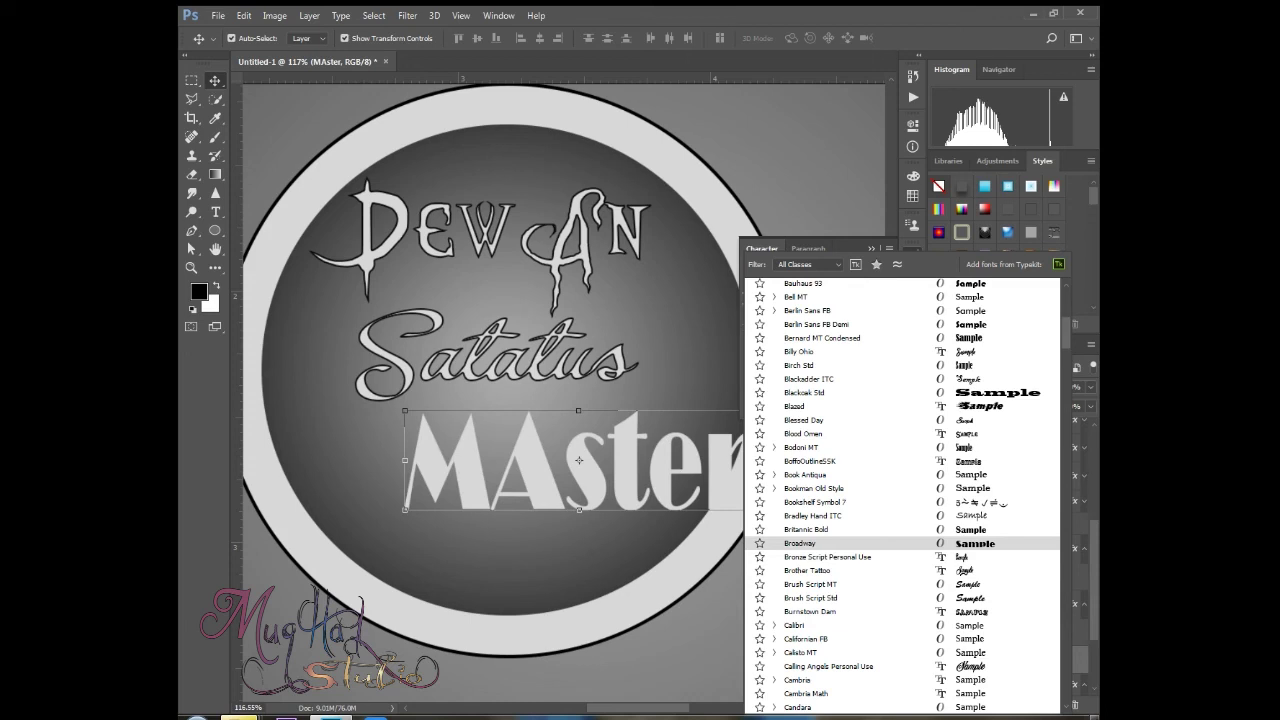
key("Up")
key("Up")
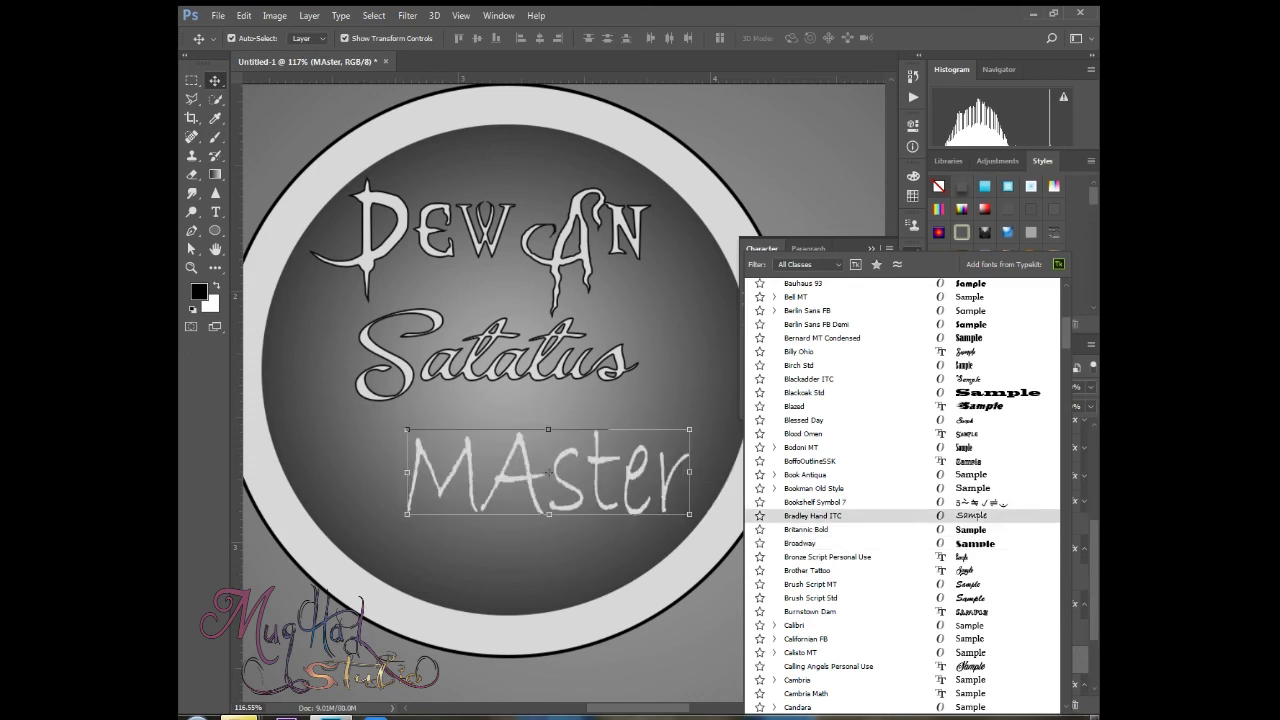
key("Up")
key("Up")
key("Up")
key("Up")
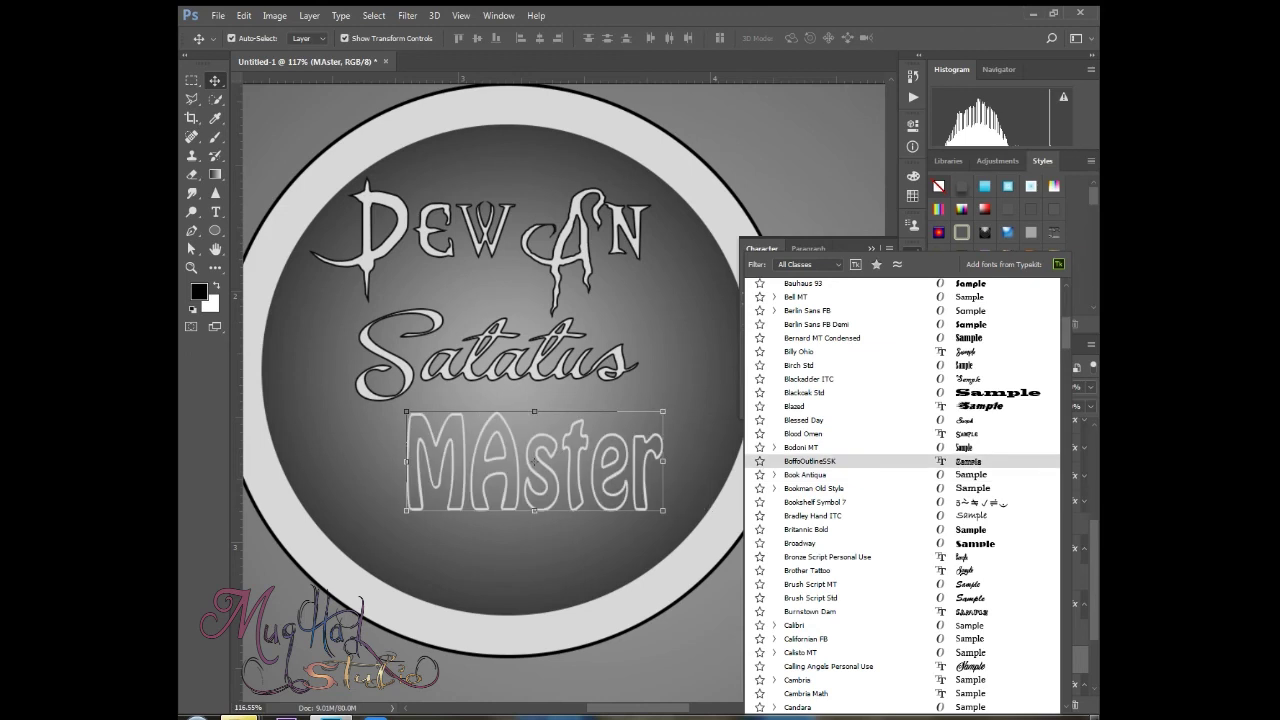
key("Up")
key("Up")
key("Return")
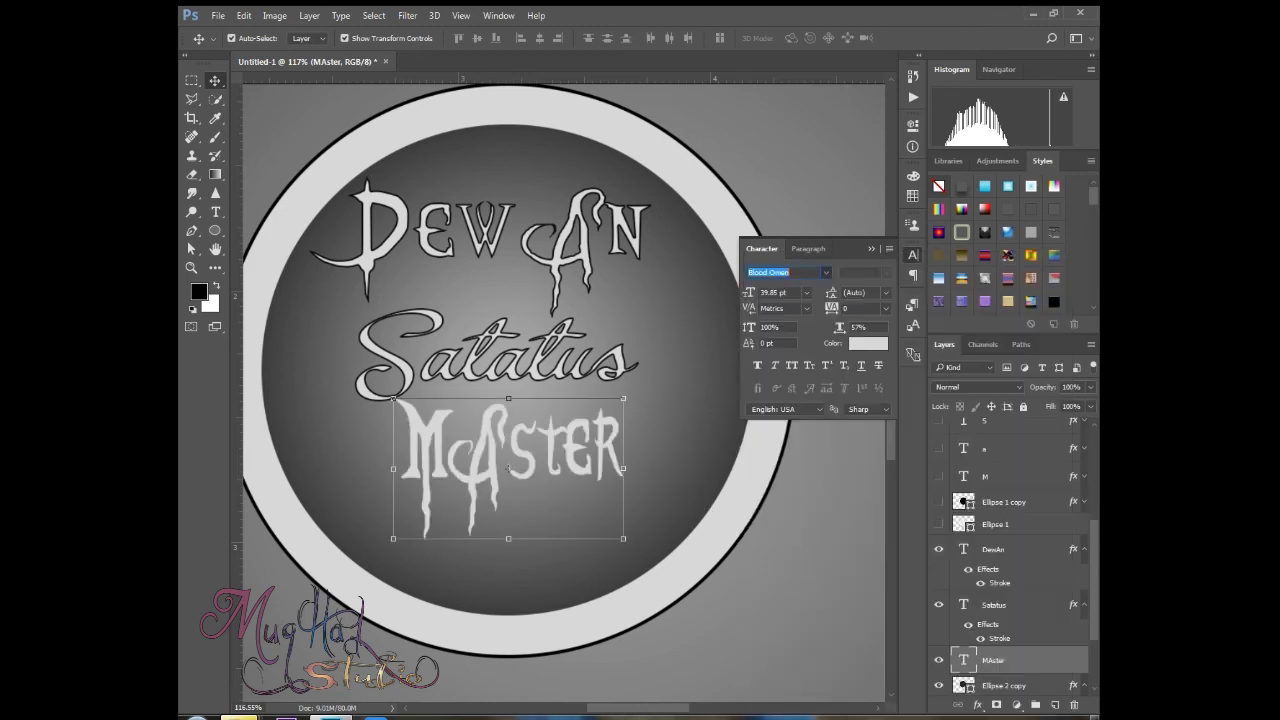
left_click(871, 249)
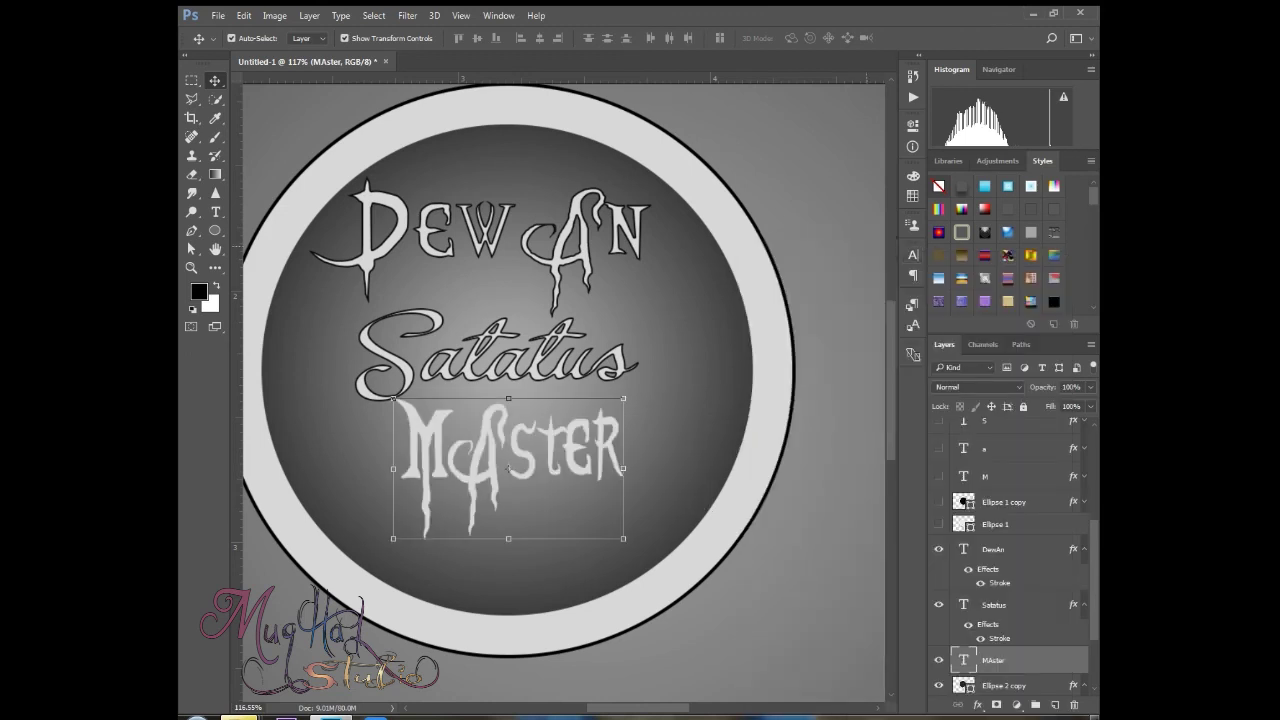
- Widen "MAster" to more than 184% and place it below "Satatus" so it spans the inner circle
left_click_drag(624, 467, 685, 470)
left_click_drag(458, 443, 296, 461)
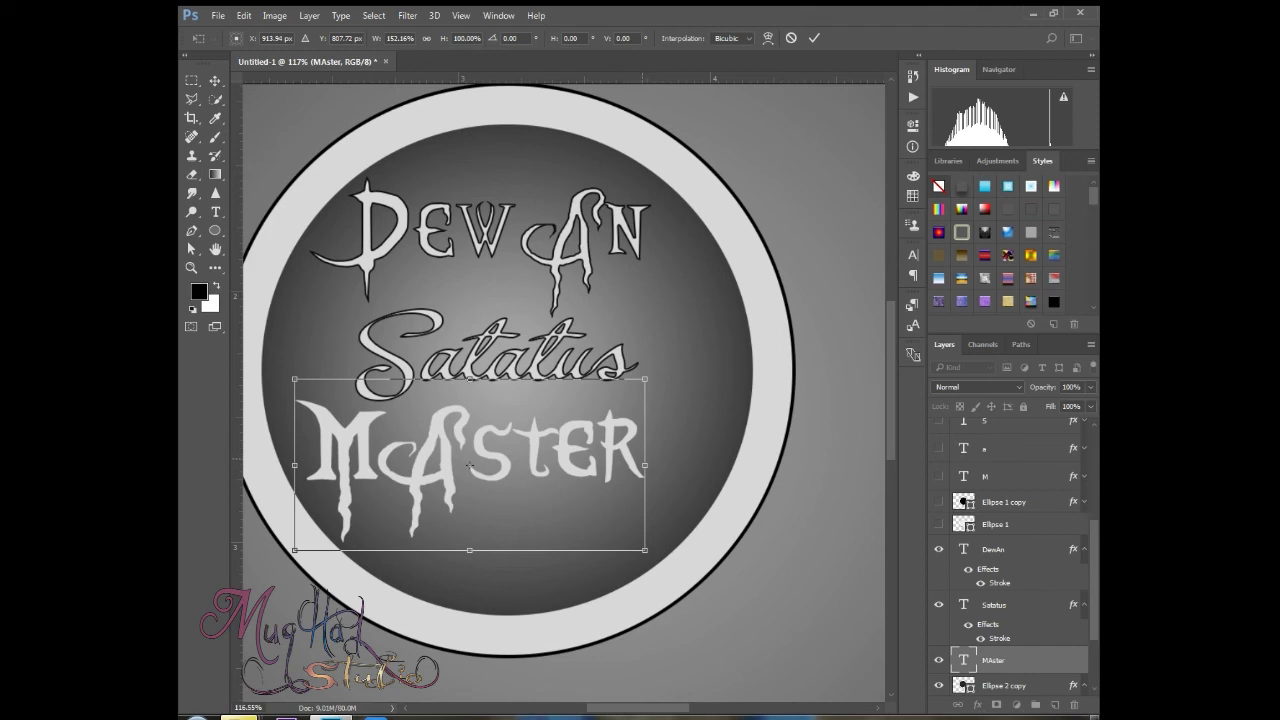
left_click_drag(645, 463, 687, 463)
left_click_drag(528, 436, 496, 477)
left_click_drag(691, 477, 724, 477)
left_click_drag(513, 476, 507, 476)
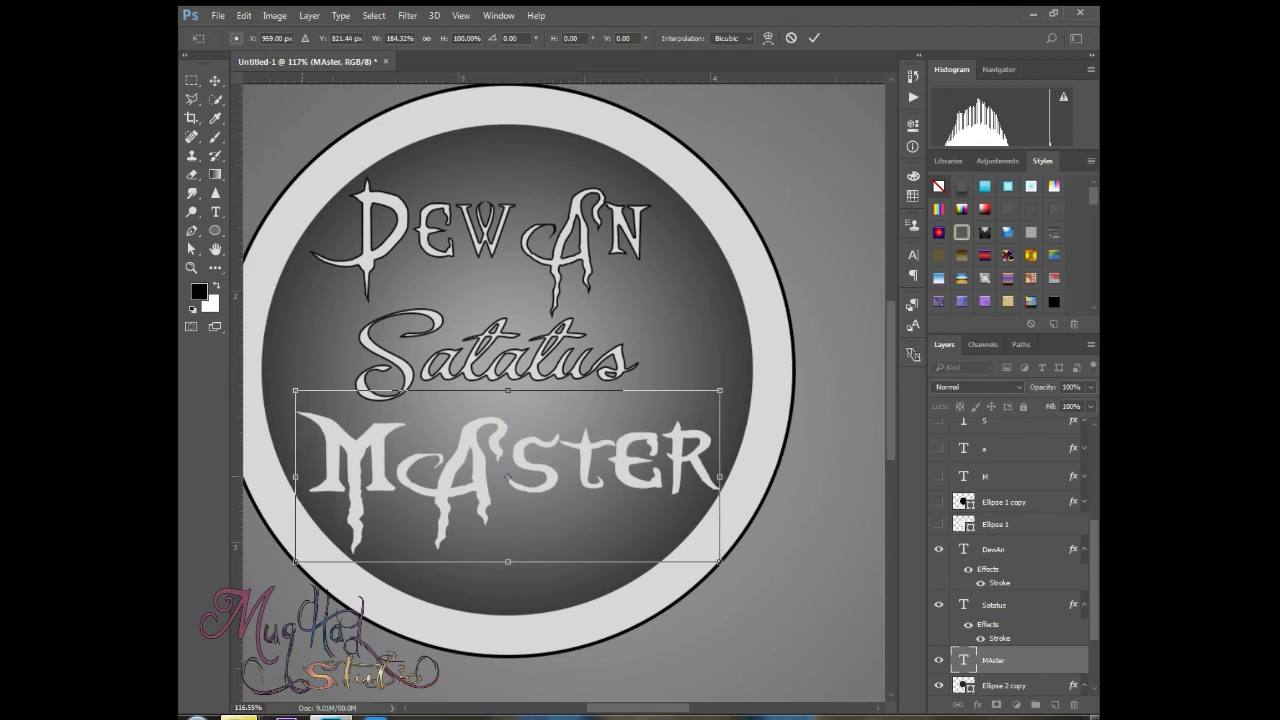
left_click_drag(296, 476, 286, 476)
key("Return")
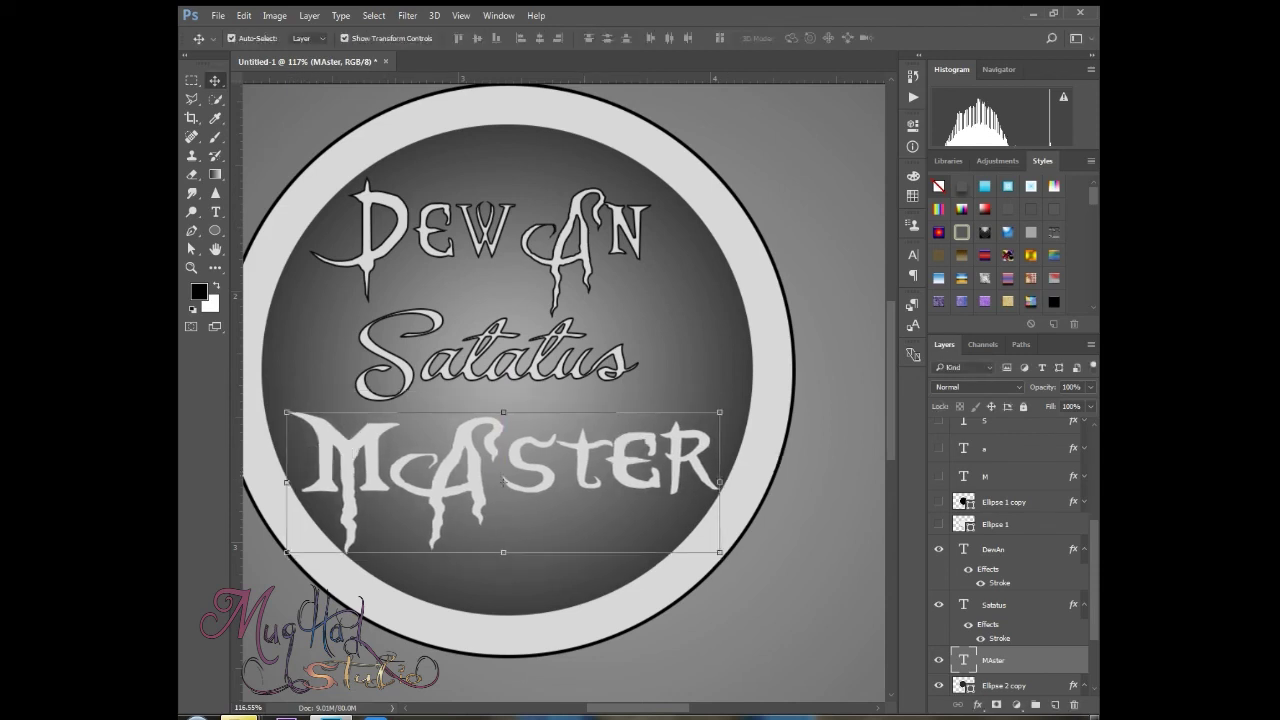
- Try a color overlay and an inner shadow on the "MAster" layer, but apply only a thin black stroke
right_click(995, 660)
left_click(840, 70)
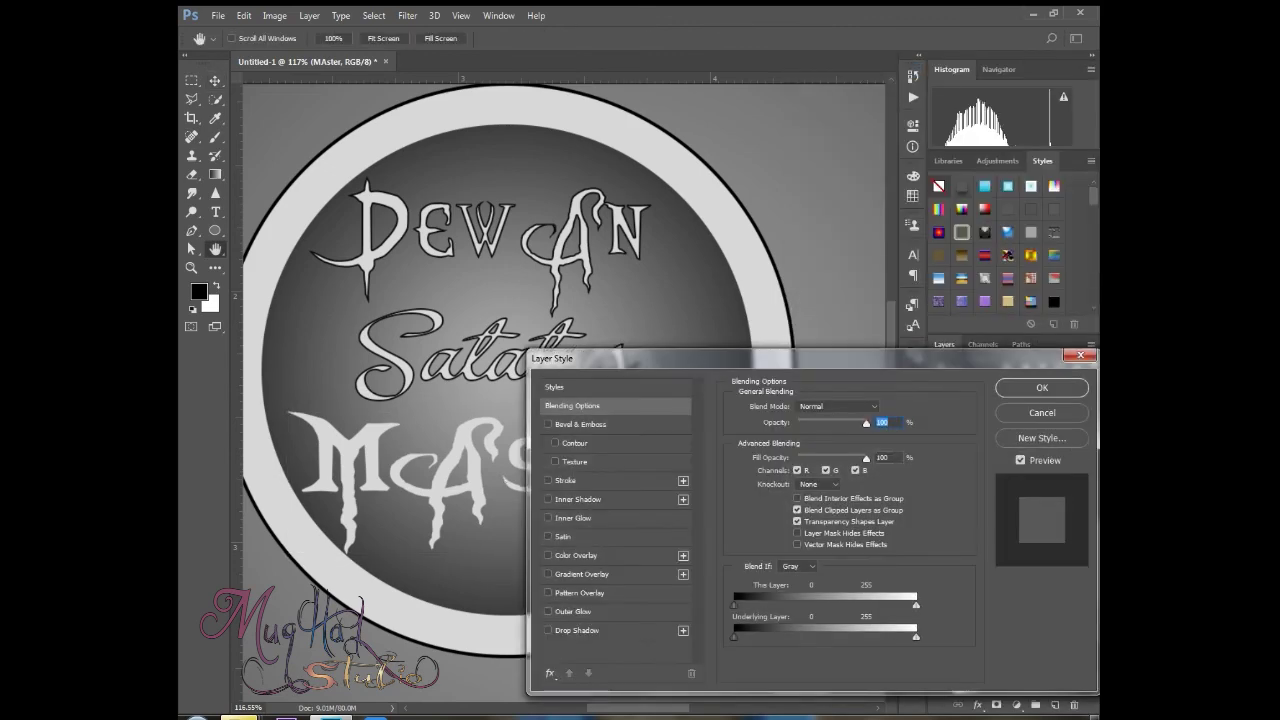
left_click(548, 555)
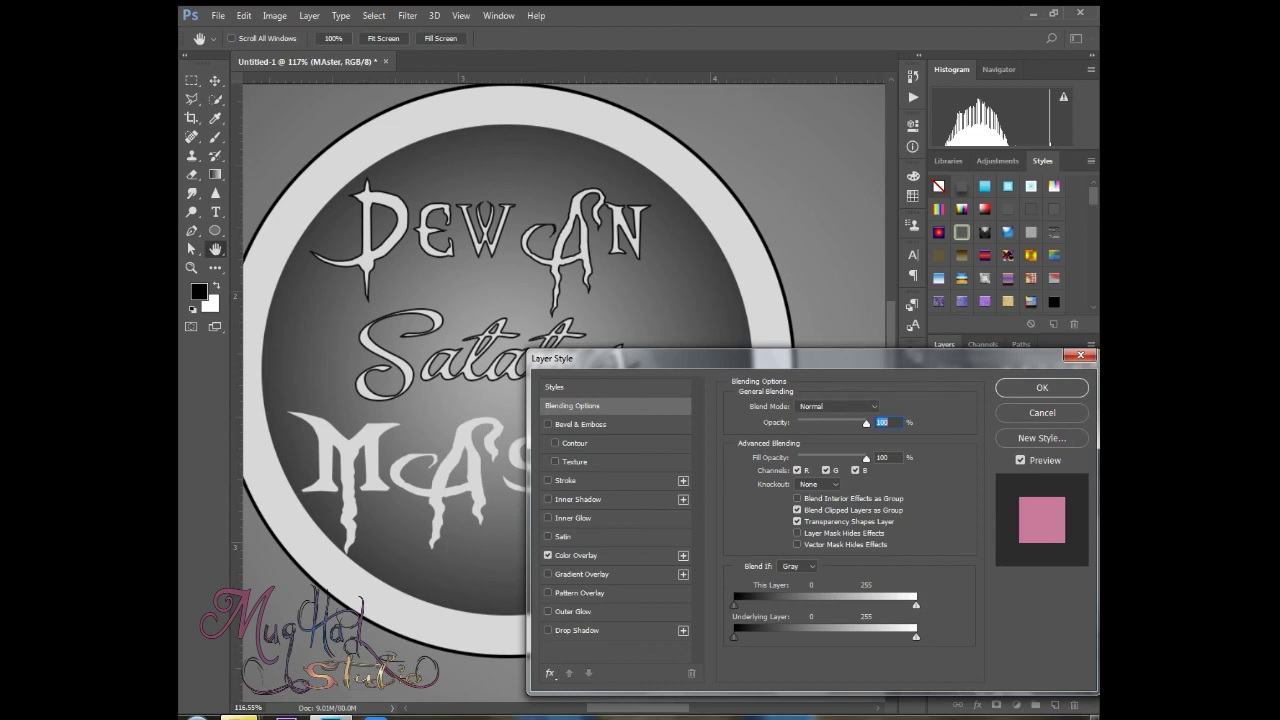
left_click(548, 555)
left_click(548, 499)
left_click(548, 499)
left_click(548, 481)
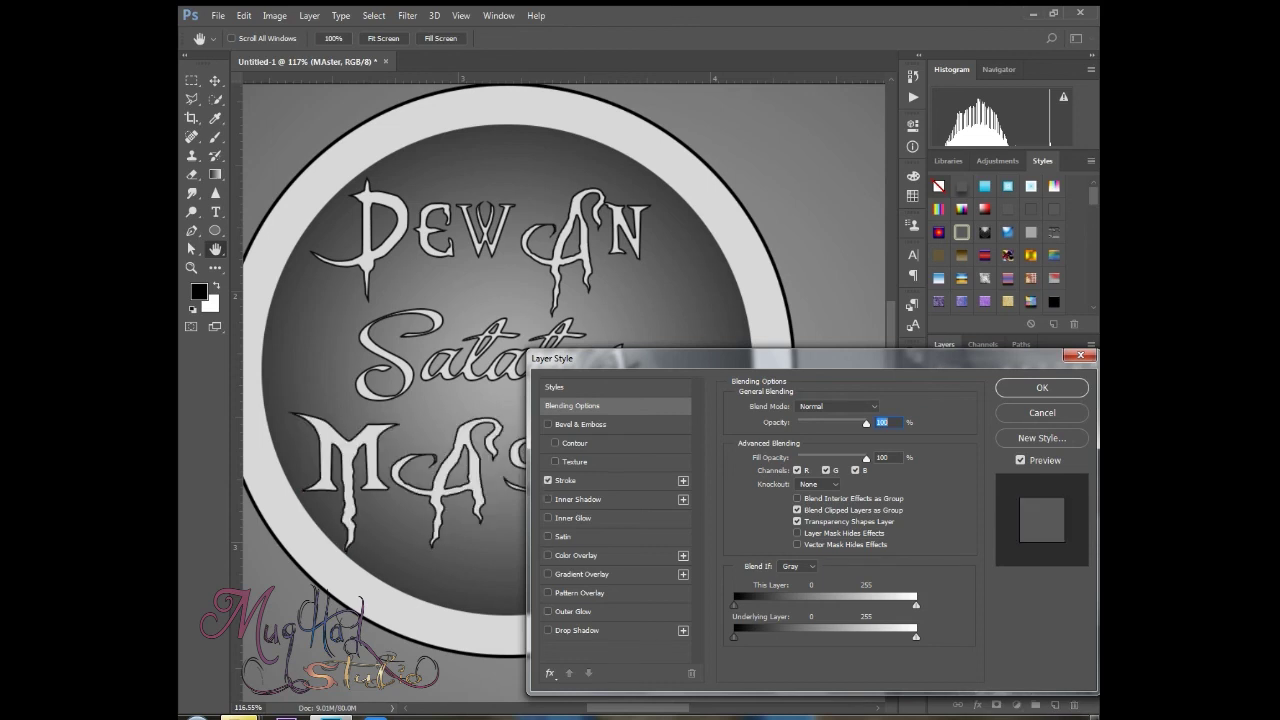
left_click(1042, 388)
left_click(670, 328)
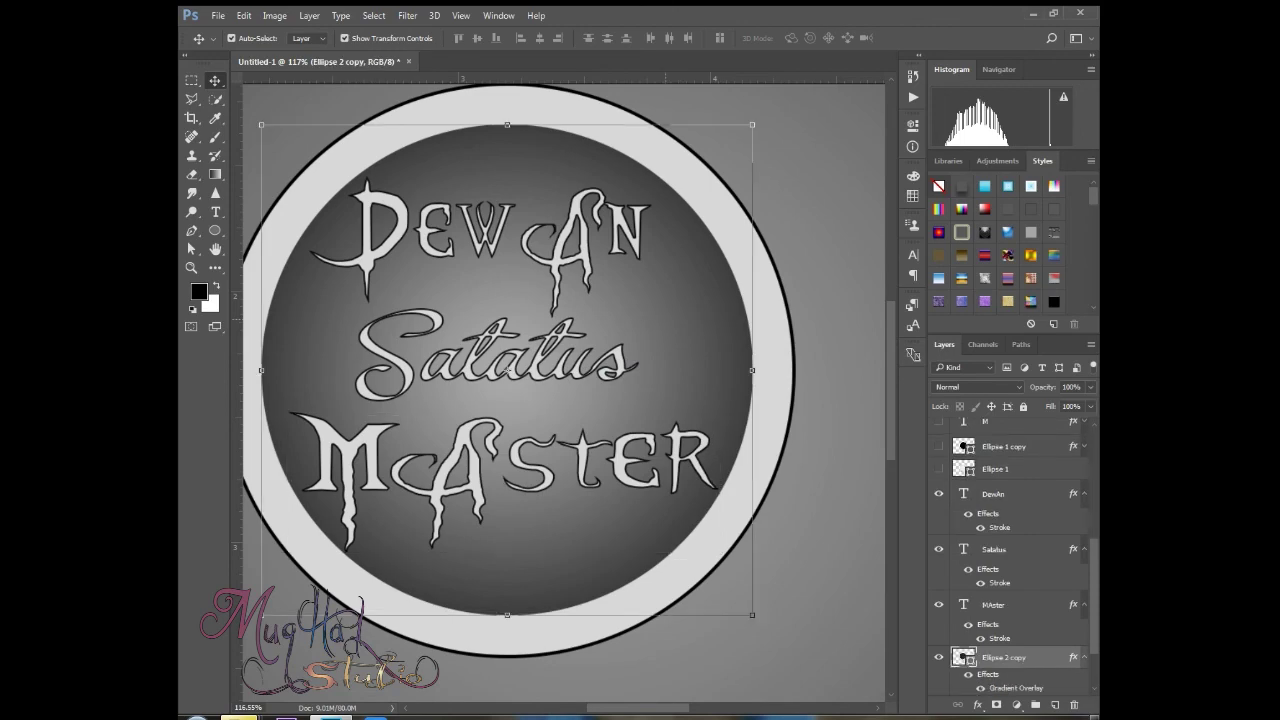
- Examine the emblem's lettering up close and its placement on the full radial gray background
scroll(672, 328, "down", 5)
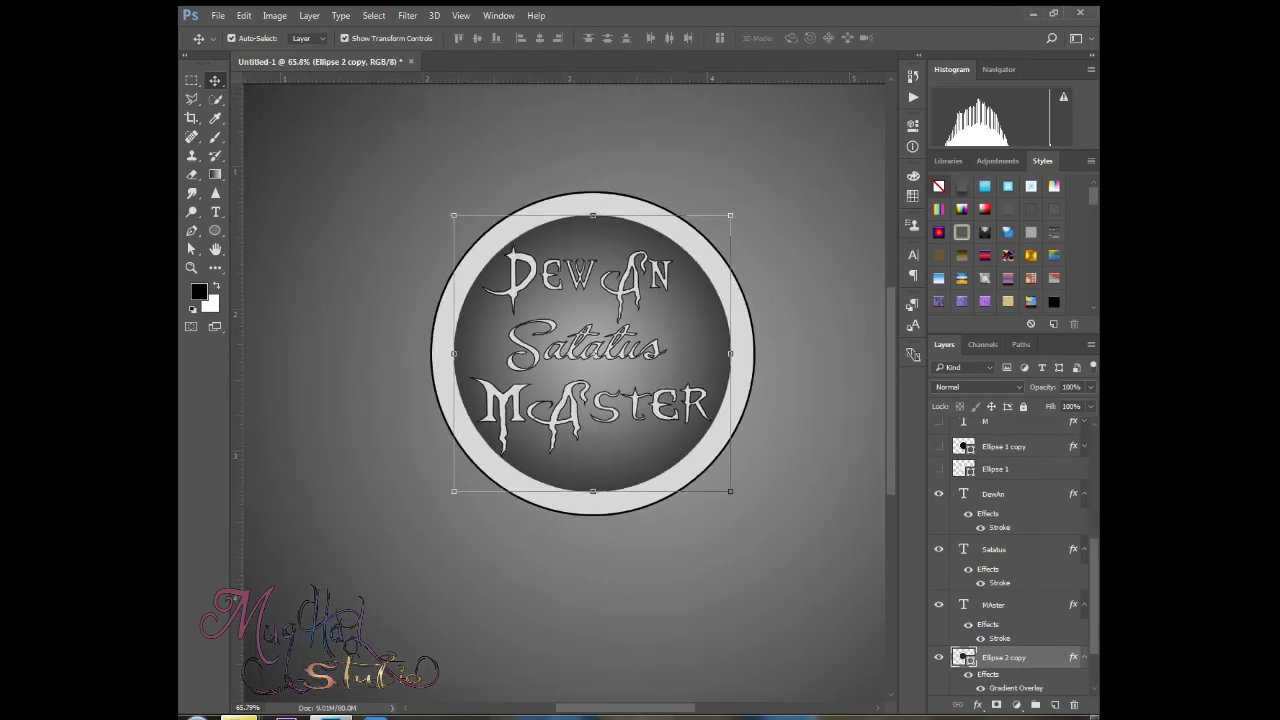
scroll(566, 408, "up", 1)
scroll(679, 420, "up", 3)
left_click_drag(679, 428, 655, 468)
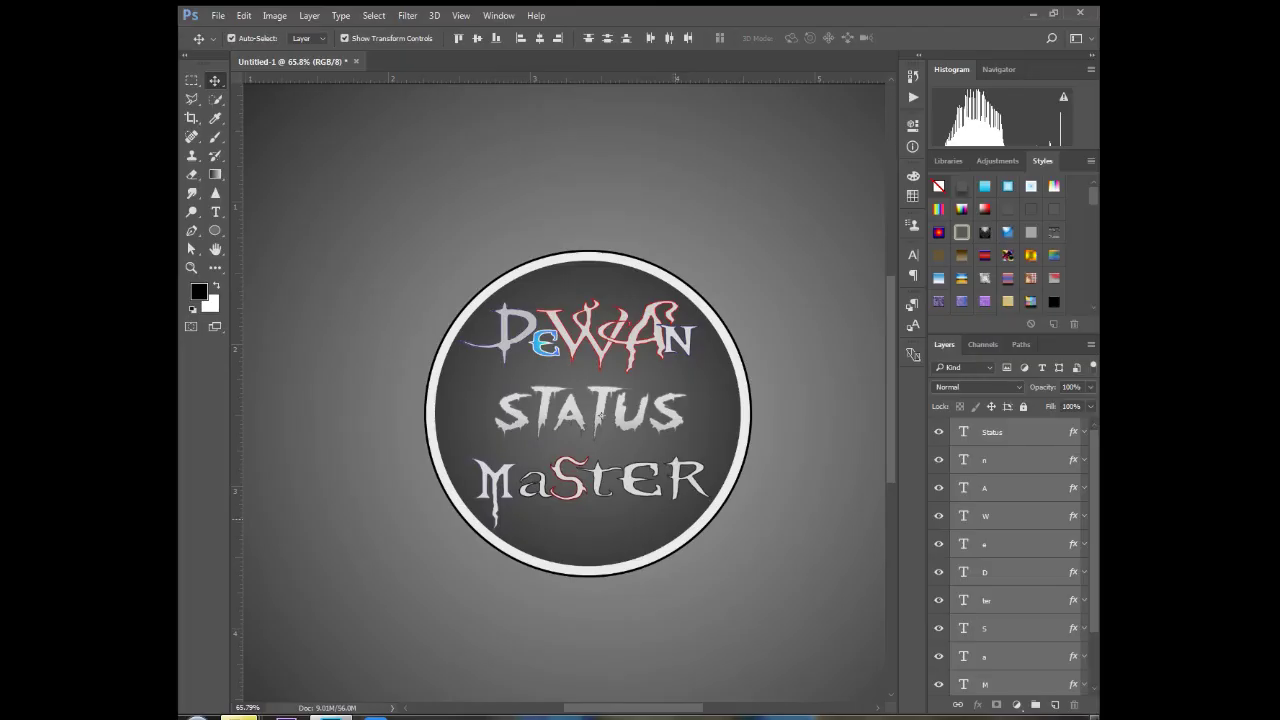
scroll(684, 519, "down", 1)
key("ctrl")
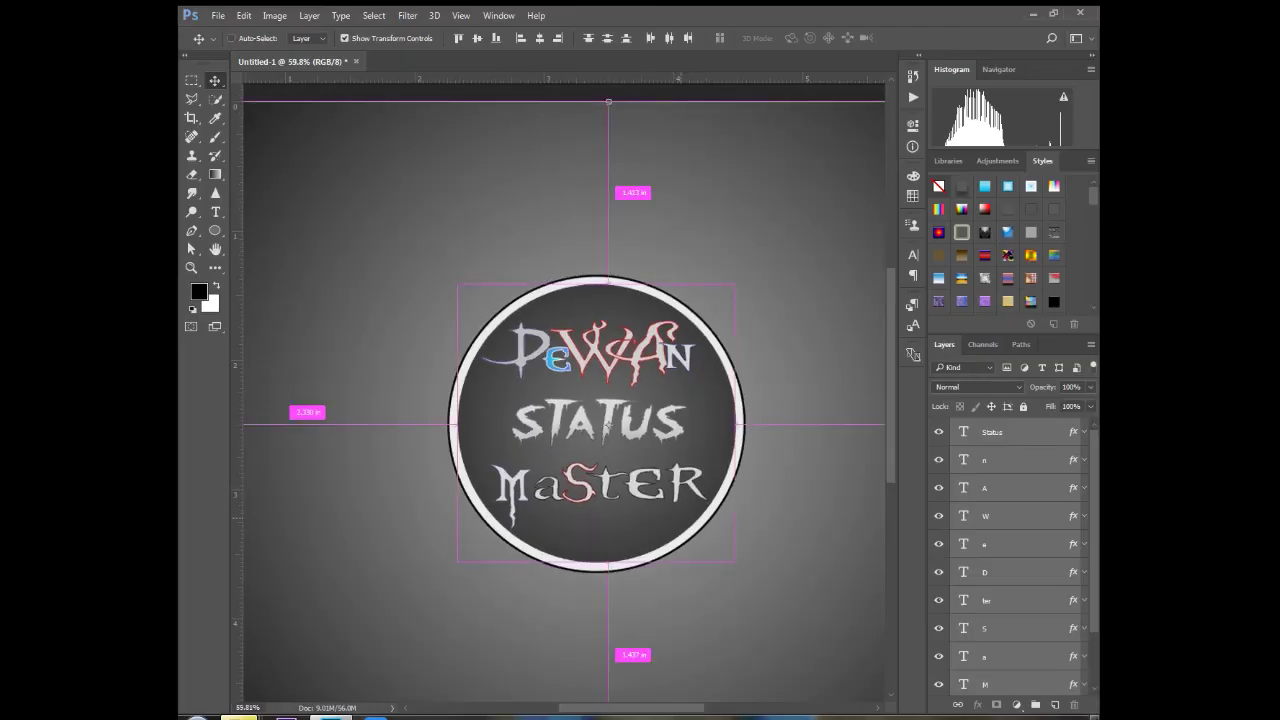
scroll(565, 393, "down", 2)
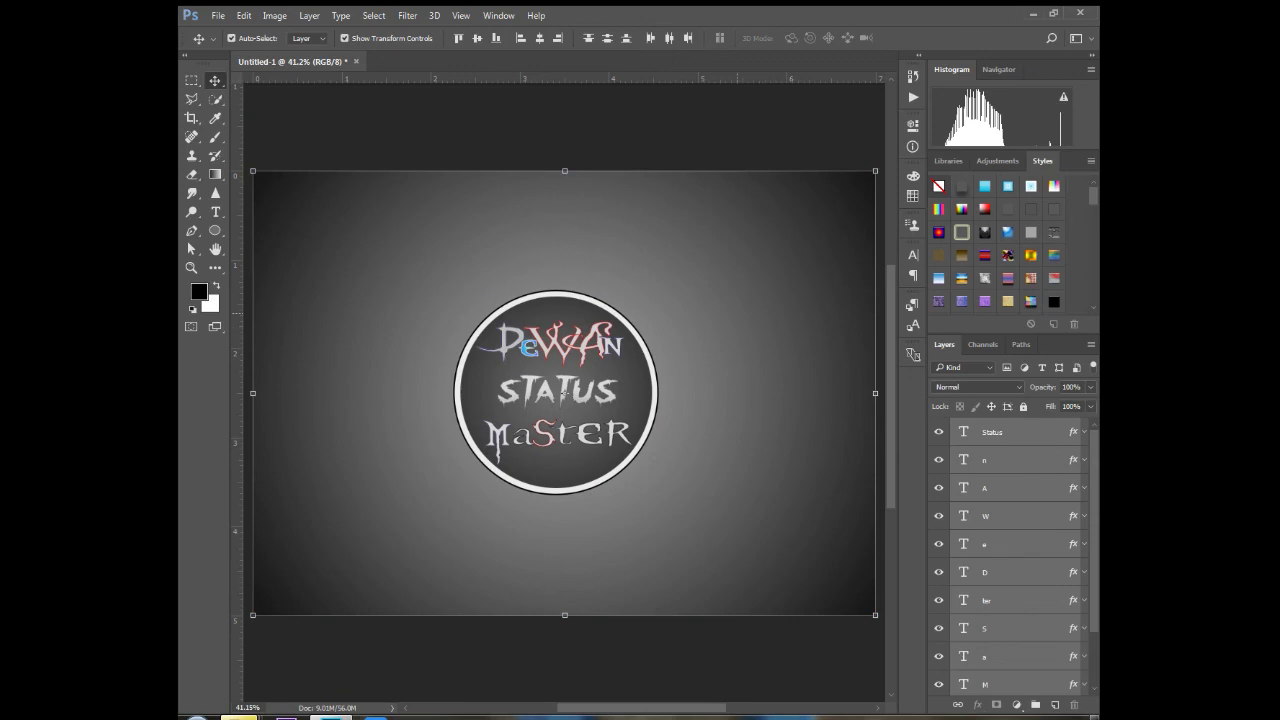